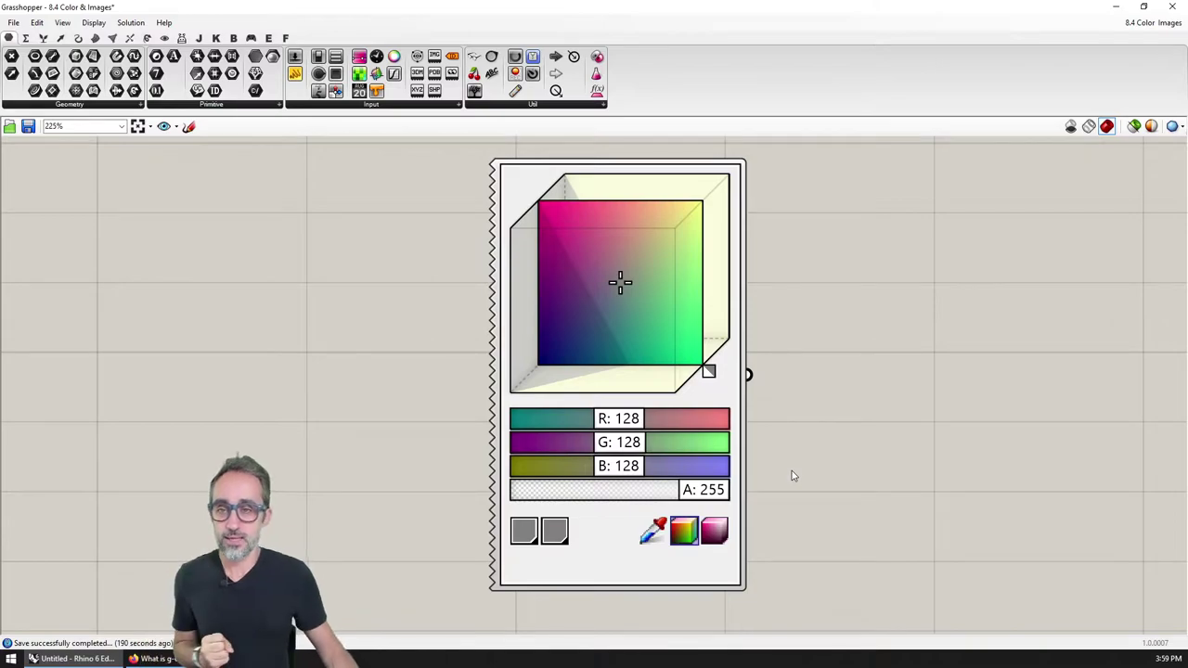
Add a second Colour Picker component and place it beside the existing one.
click(371, 104)
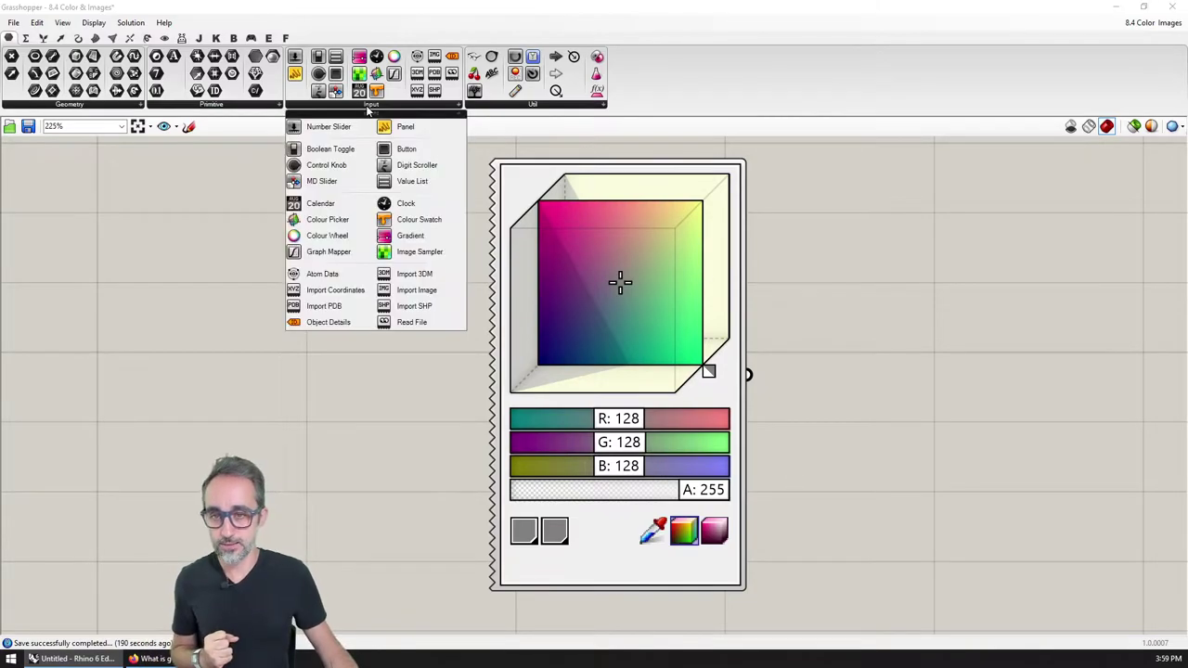
click(353, 219)
click(917, 291)
click(918, 282)
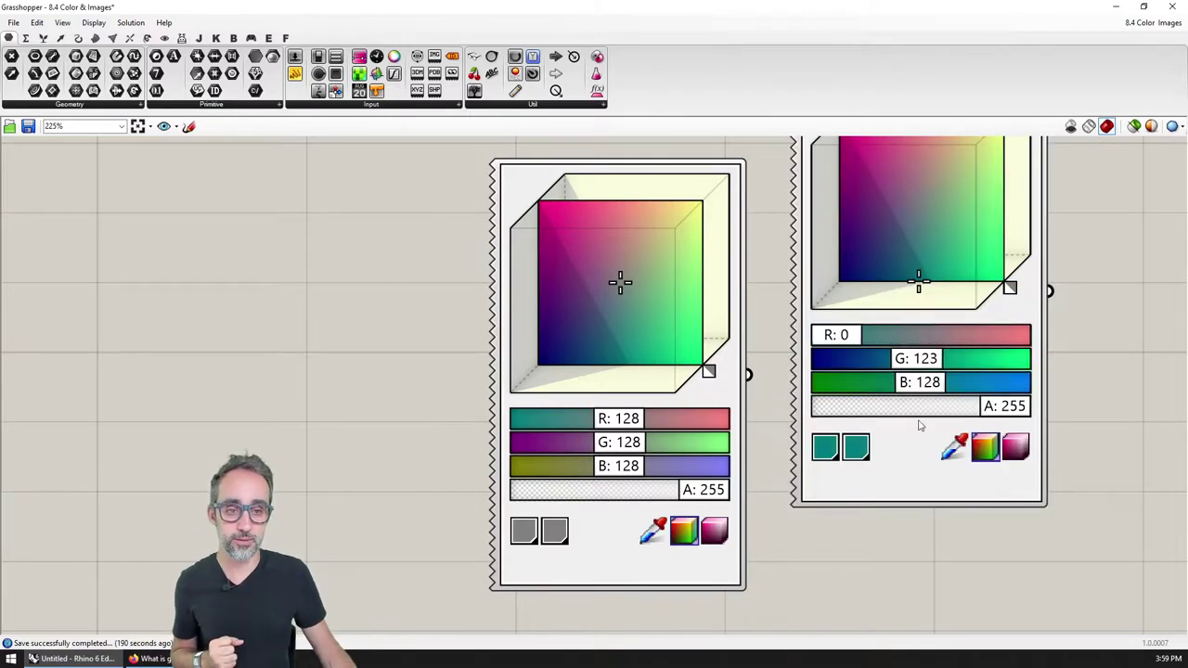
drag(919, 425, 913, 494)
click(1054, 510)
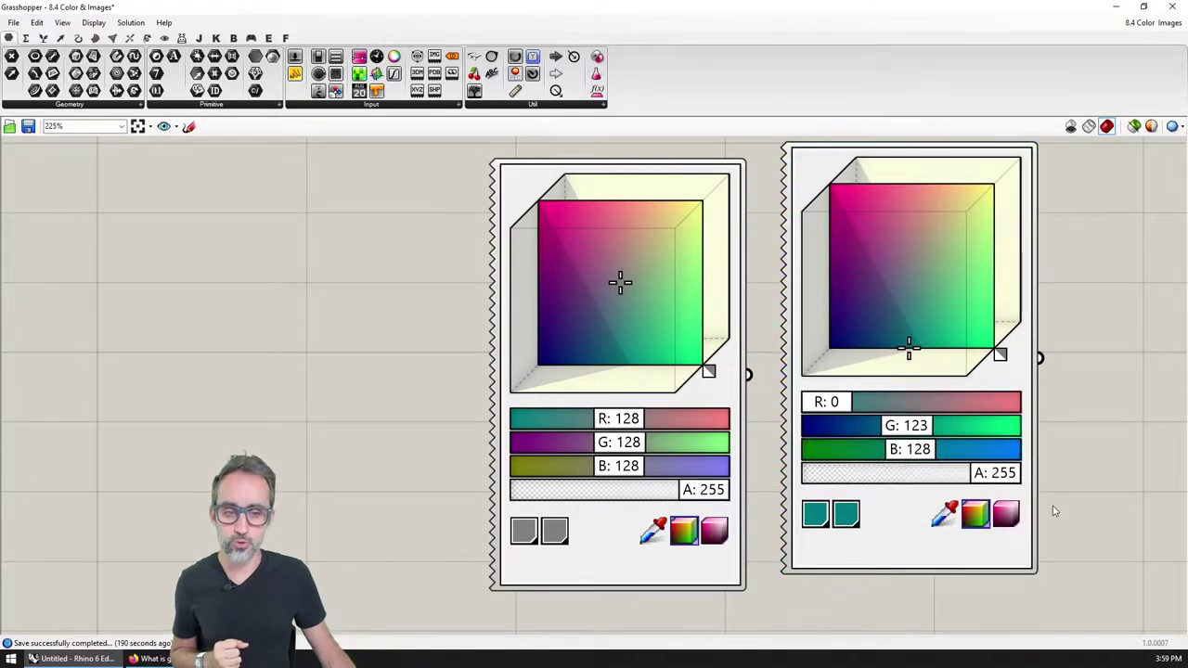
Try the second Colour Picker in HSV mode, return it to RGB mode and delete it.
click(1005, 513)
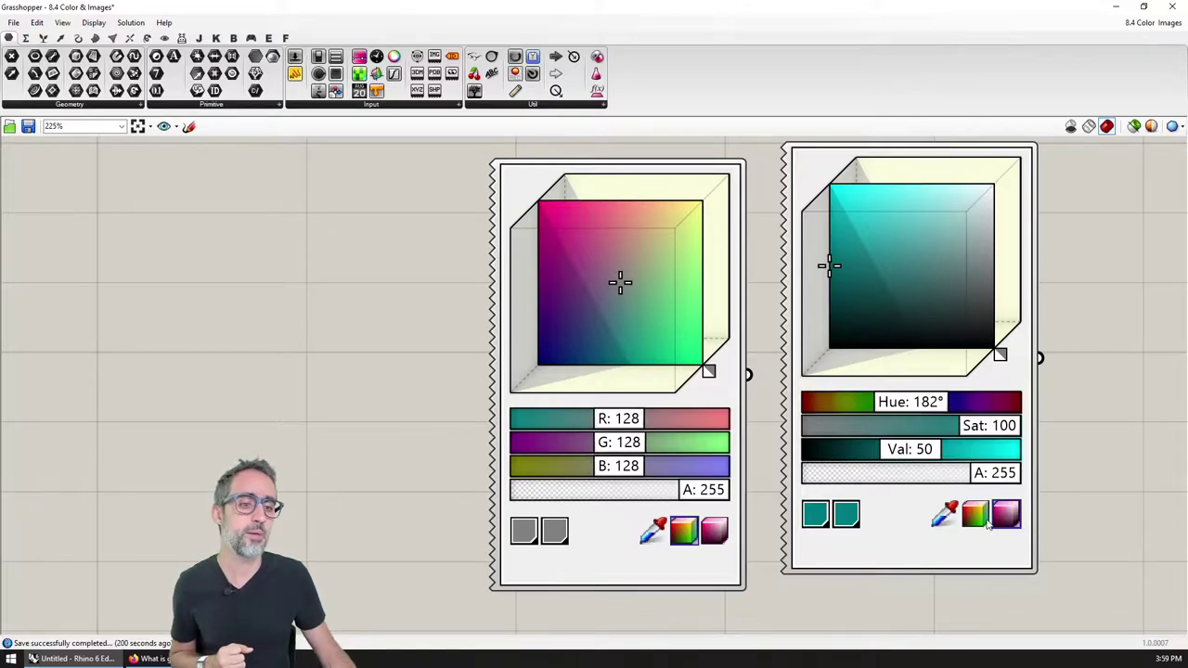
click(975, 518)
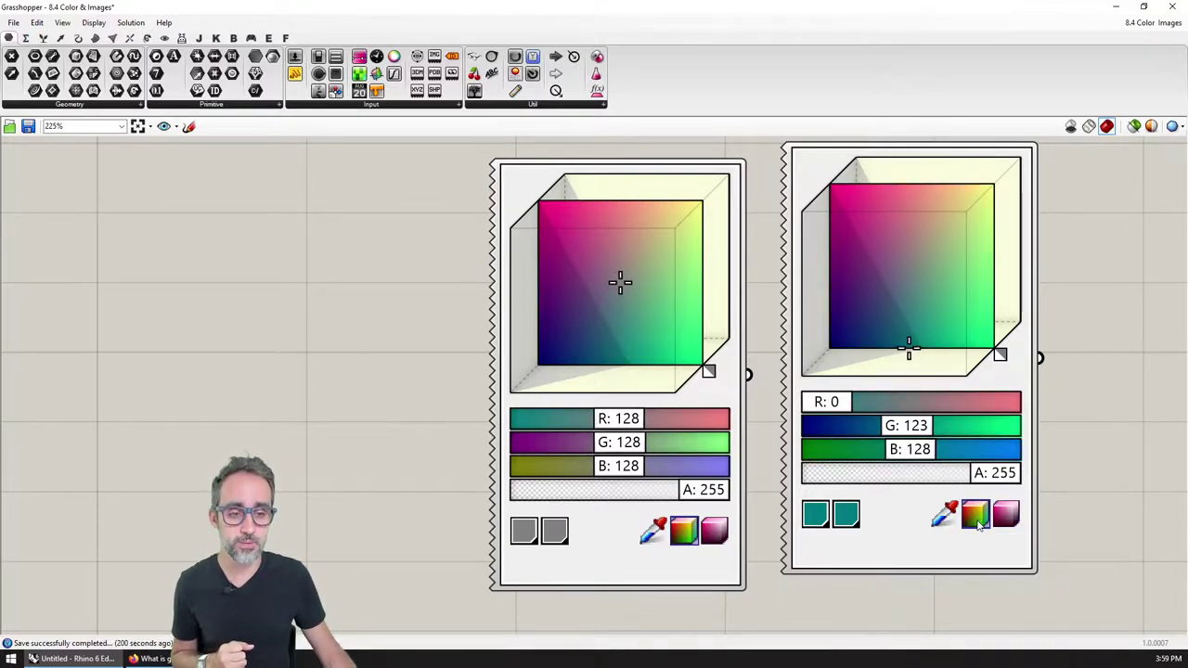
click(968, 546)
key(Delete)
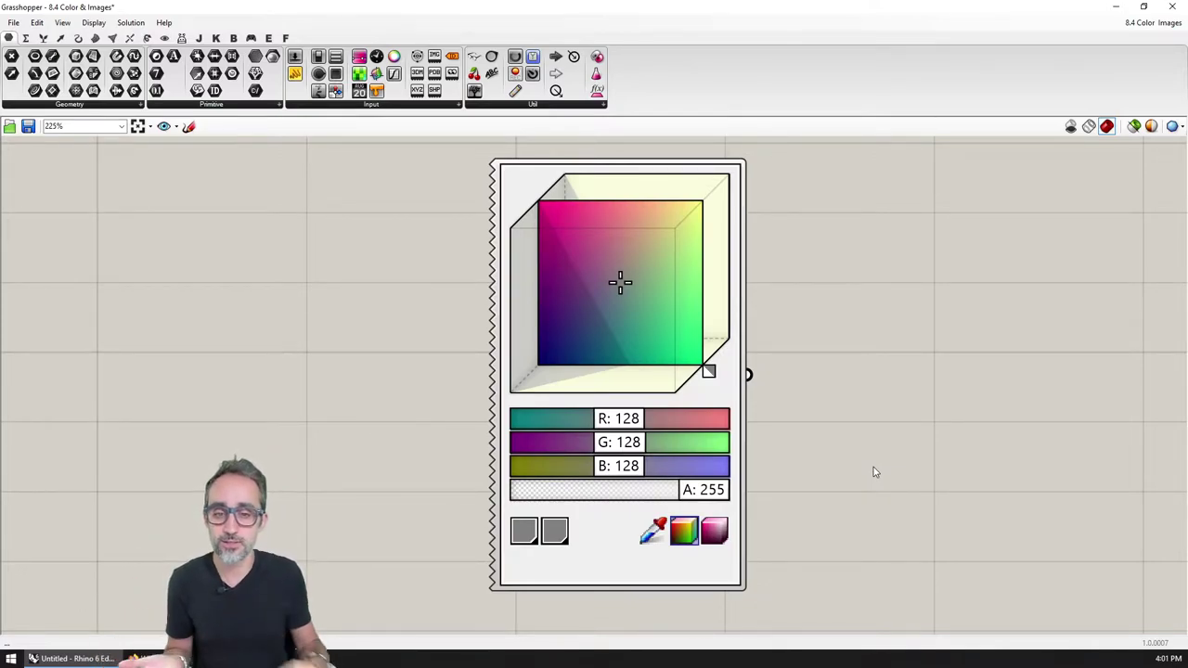
Adjust the Colour Picker's channels to red 168, green 98 and blue 119.
mouse_move(627, 420)
mouse_down()
mouse_move(586, 420)
mouse_move(670, 418)
mouse_move(651, 445)
mouse_move(700, 445)
mouse_move(605, 443)
mouse_move(640, 465)
mouse_move(696, 466)
mouse_move(547, 470)
mouse_move(635, 458)
mouse_move(647, 444)
mouse_move(730, 442)
mouse_move(726, 418)
mouse_up()
click(672, 422)
mouse_move(657, 466)
mouse_down()
mouse_move(729, 466)
mouse_move(595, 443)
mouse_move(608, 419)
mouse_move(597, 419)
mouse_move(660, 443)
mouse_up()
click(600, 443)
drag(716, 469, 598, 444)
click(616, 445)
drag(601, 419, 647, 419)
Add a Panel beside the Colour Picker and connect the picker's output to it.
double_click(821, 367)
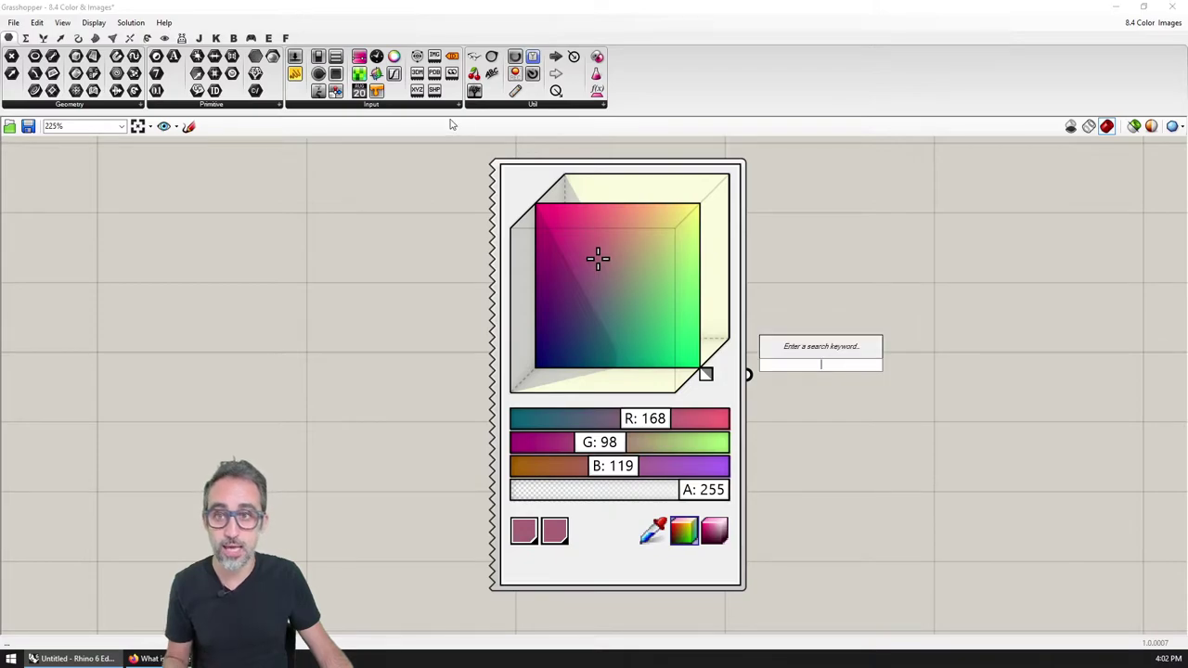
drag(884, 380, 969, 388)
drag(749, 374, 839, 375)
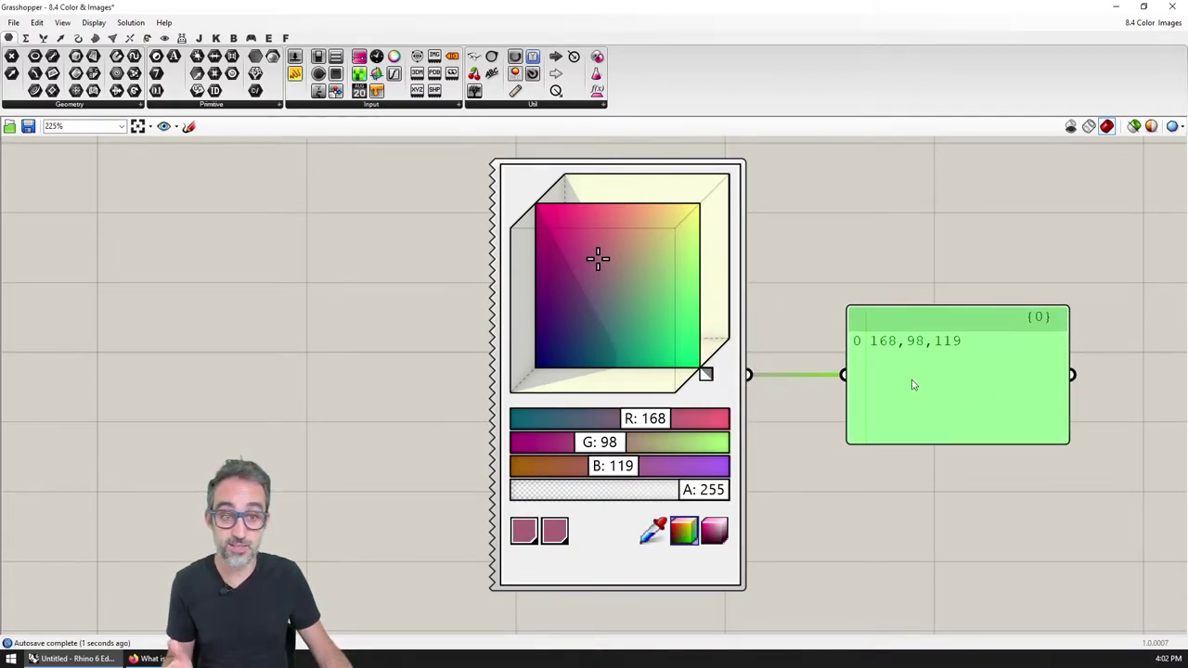
Set the Colour Picker to red 178, green 204 and blue 131, and deselect the Panel.
drag(658, 421, 687, 470)
drag(630, 443, 655, 442)
drag(583, 423, 668, 443)
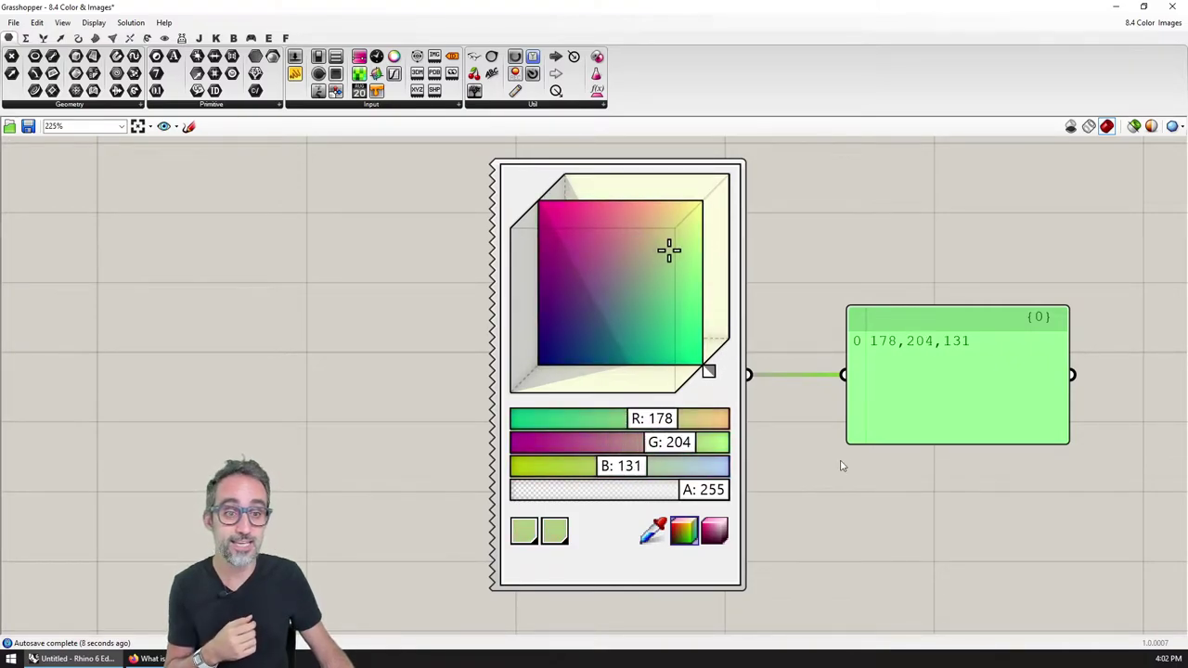
click(839, 464)
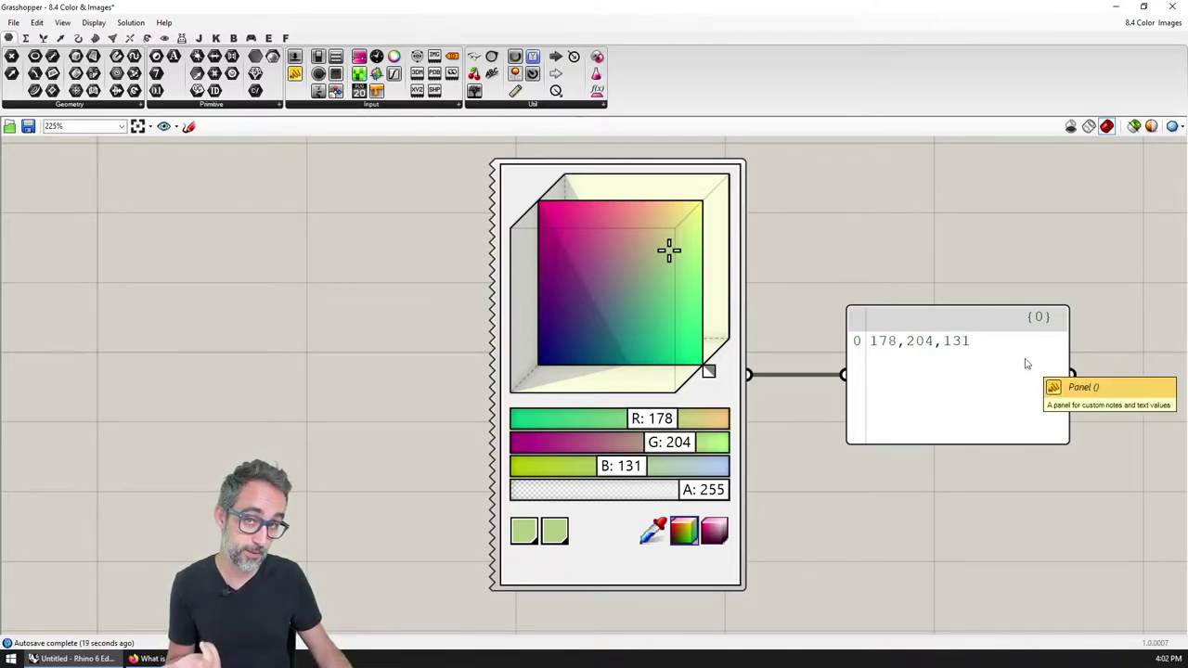
Change the Colour Picker's green channel to 90 and blue to 255, with alpha at 255.
drag(686, 442, 638, 473)
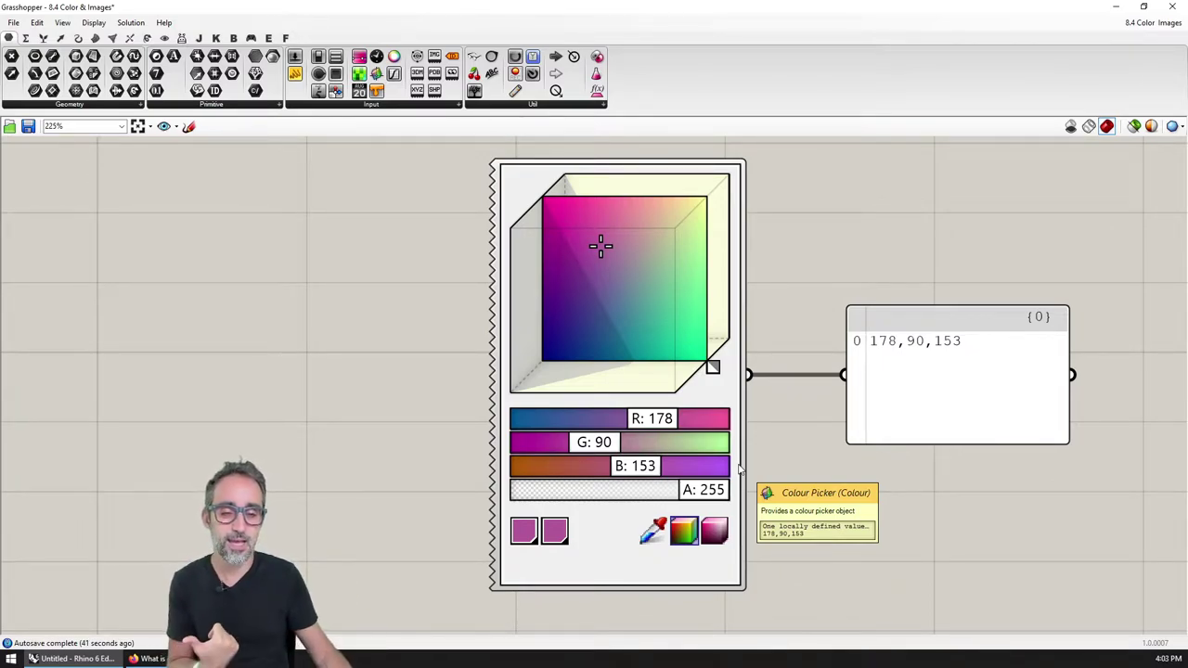
drag(622, 474, 733, 469)
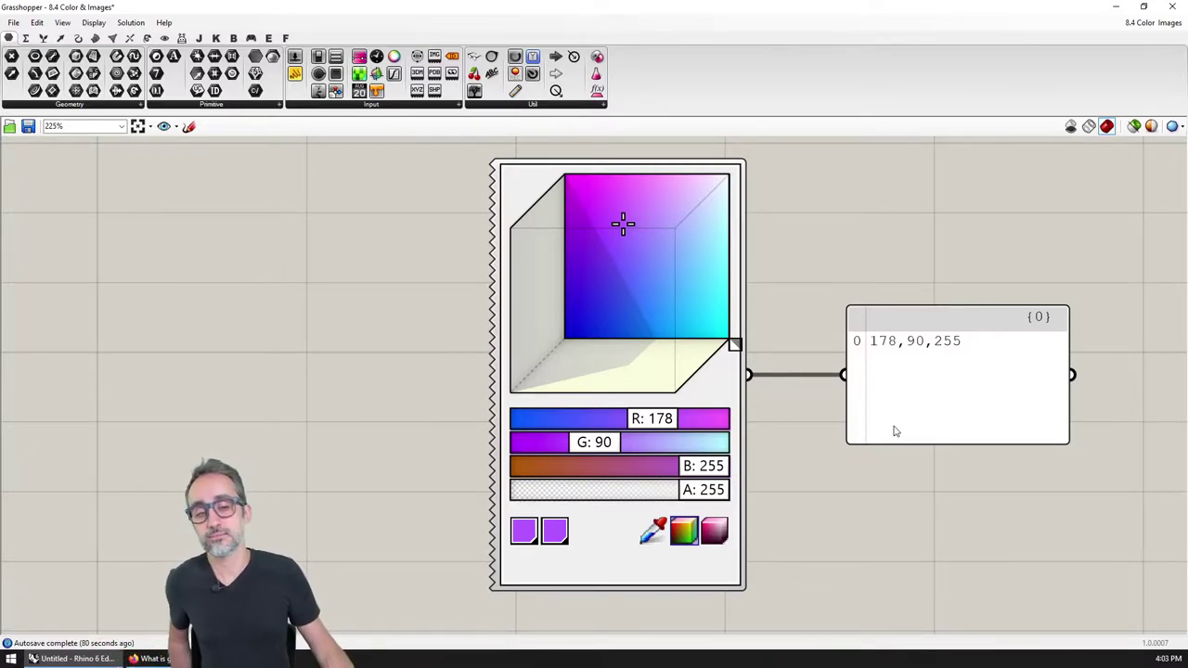
drag(710, 497, 729, 481)
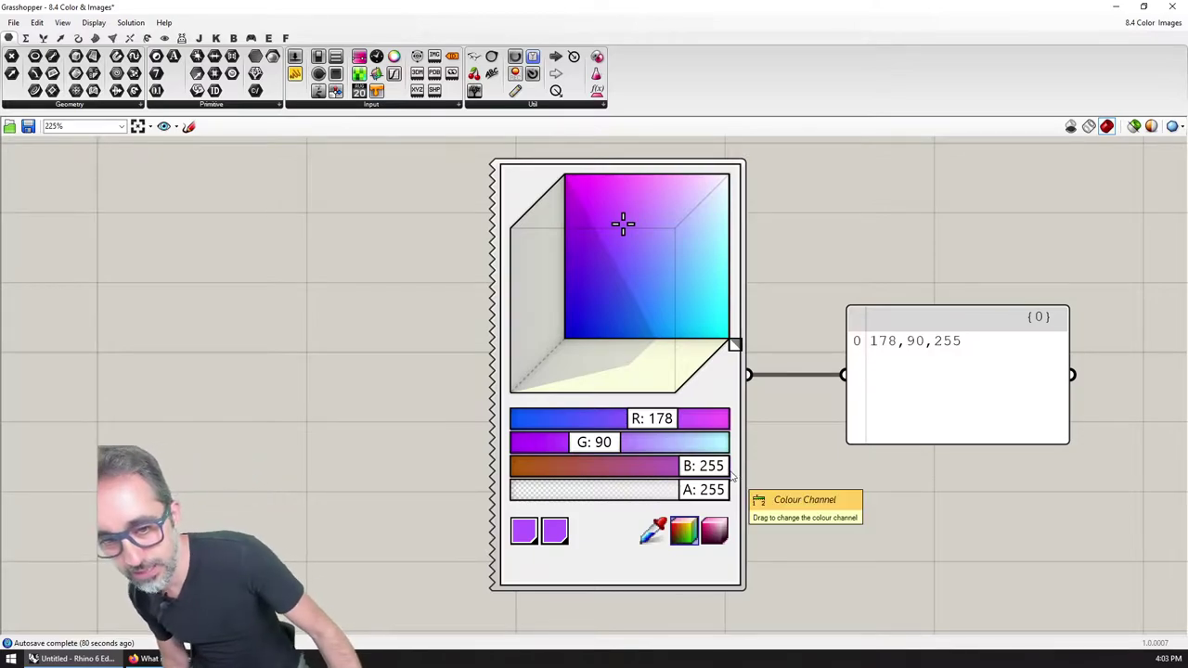
mouse_move(719, 490)
mouse_down()
mouse_move(534, 490)
mouse_move(728, 491)
mouse_up()
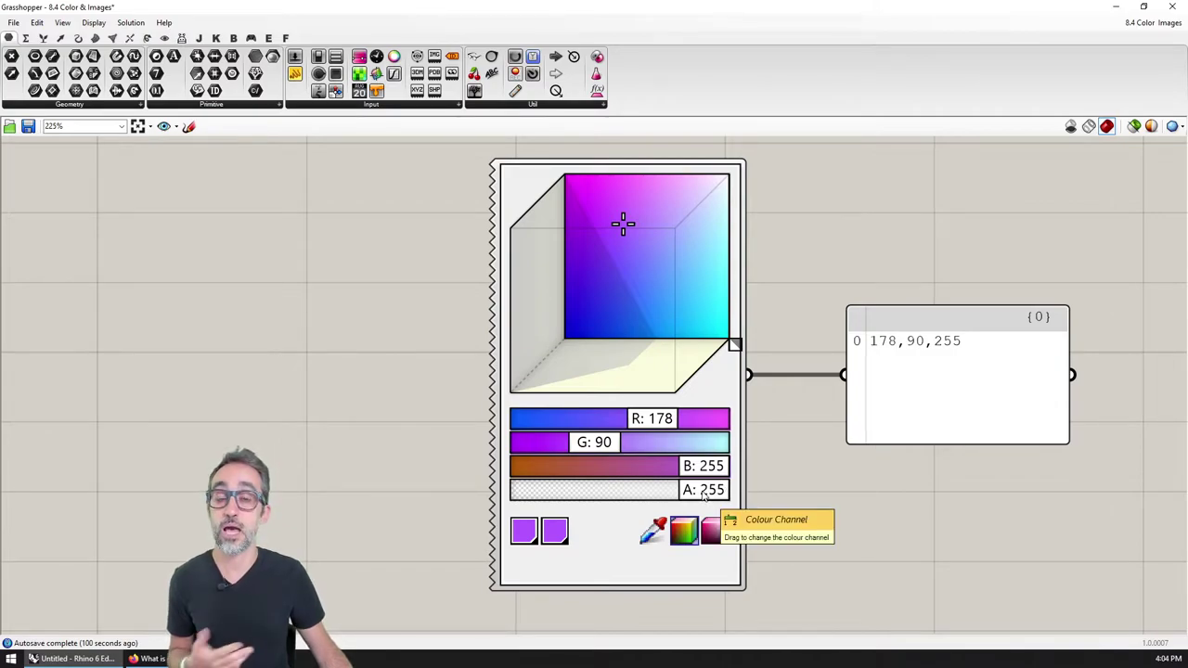
drag(704, 497, 727, 485)
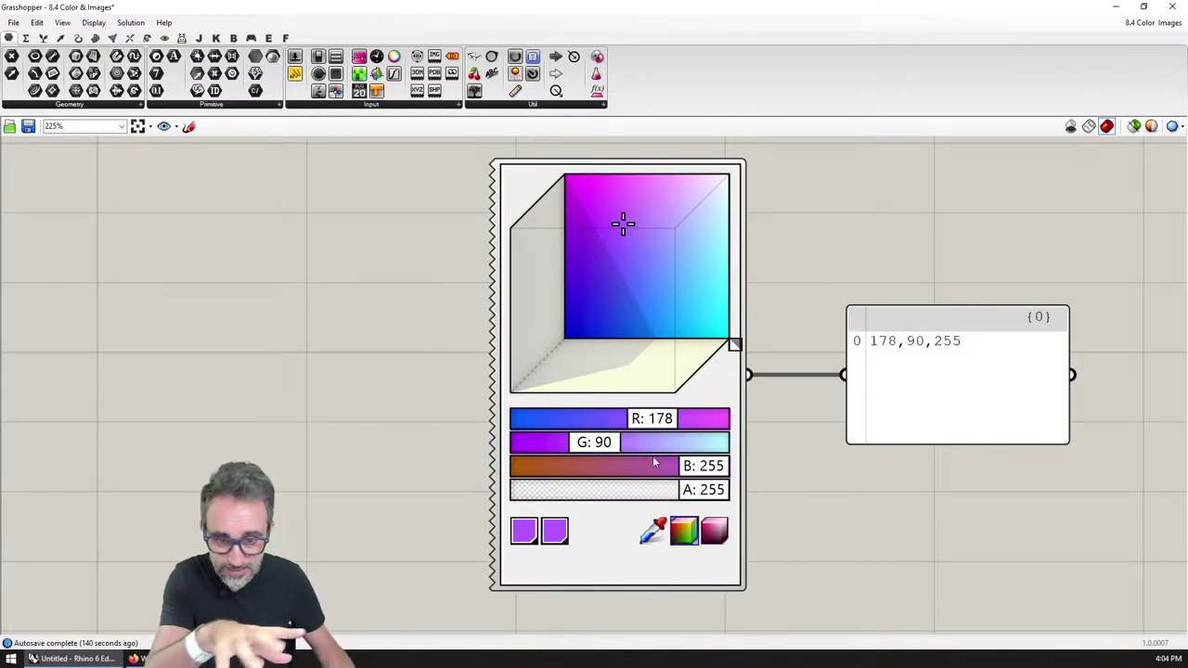
Make the Colour Picker's colour a strong red with red 246, green 50 and blue 24.
drag(707, 466, 548, 471)
drag(666, 422, 708, 423)
mouse_move(588, 444)
mouse_down()
mouse_move(622, 447)
mouse_move(552, 450)
mouse_up()
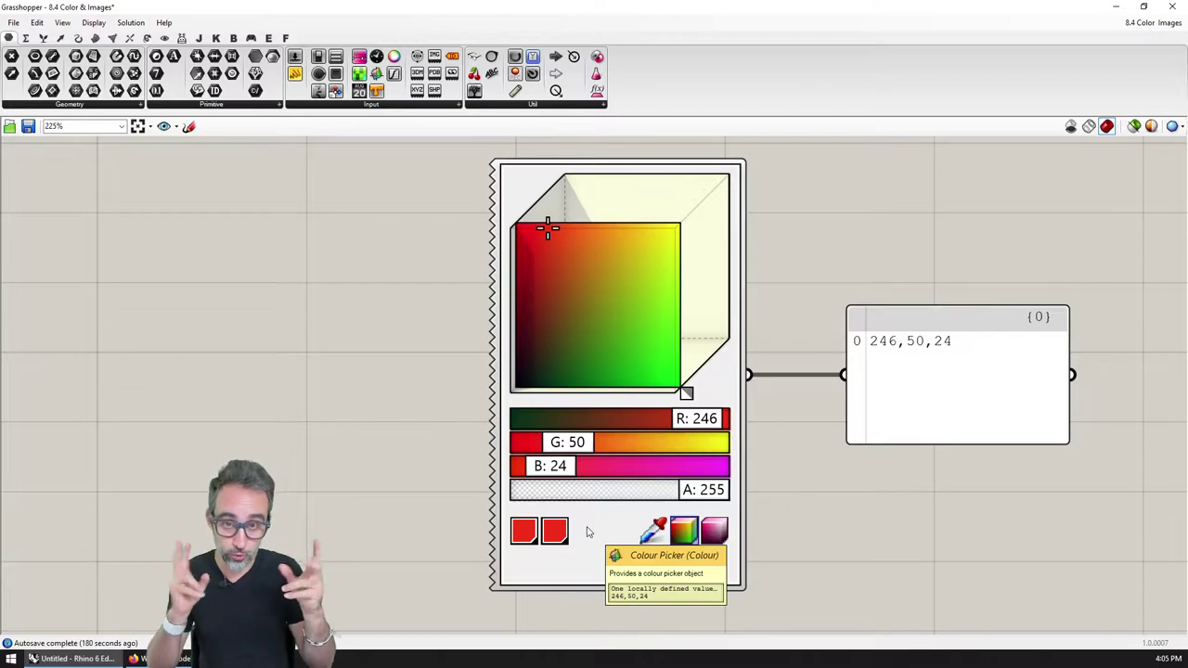
Switch the Colour Picker to HSV mode and set hue 353°, saturation 100 and value 100.
click(716, 529)
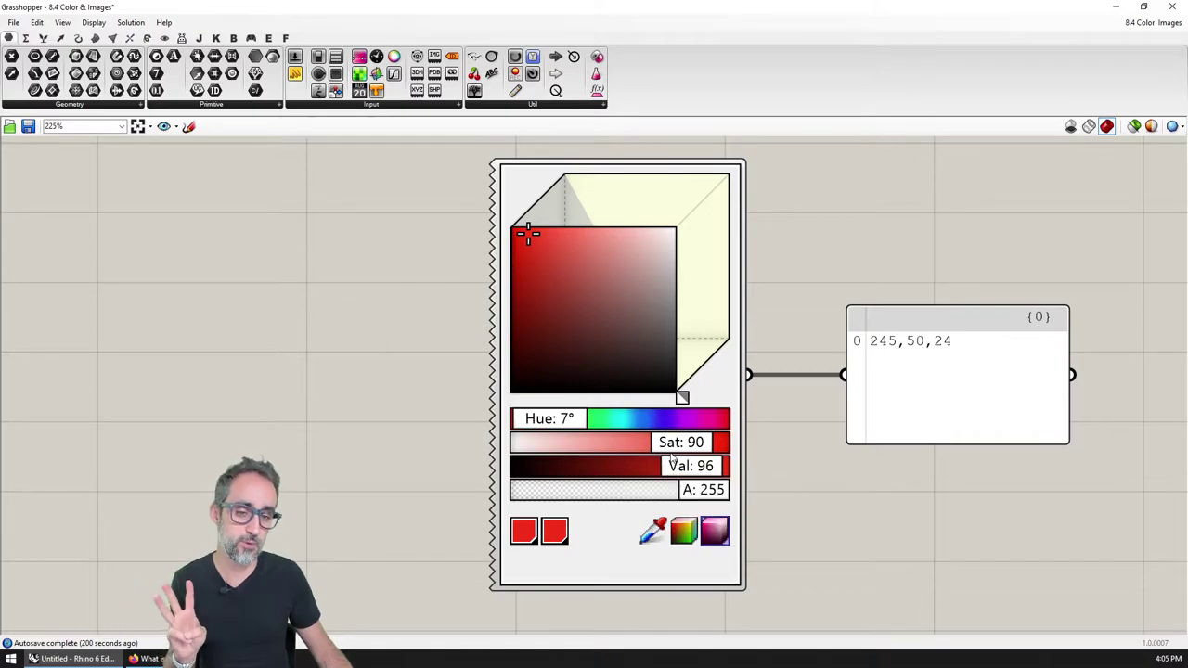
drag(675, 449, 728, 454)
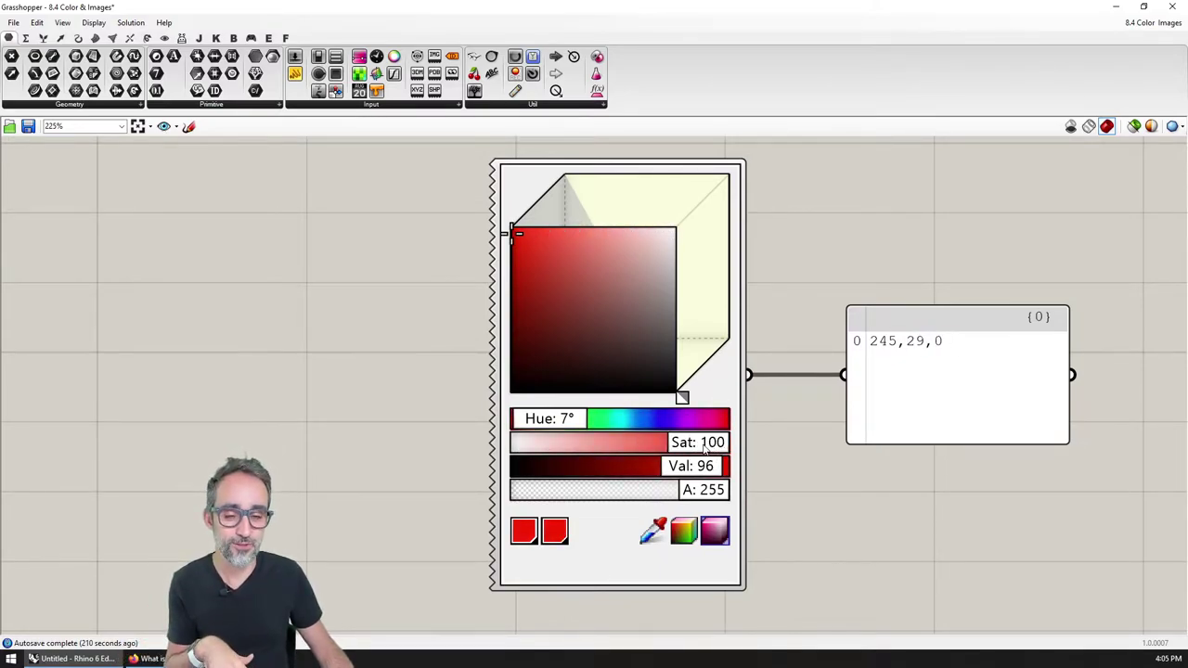
drag(716, 447, 726, 471)
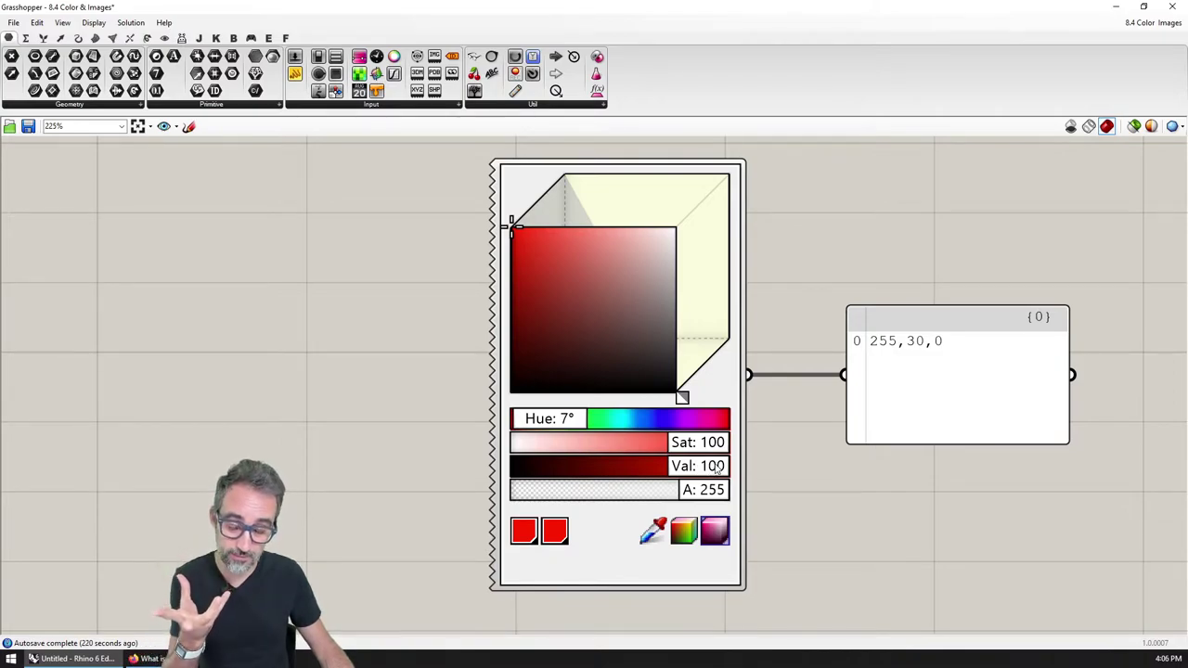
mouse_move(710, 471)
mouse_down()
mouse_move(518, 471)
mouse_move(731, 469)
mouse_up()
drag(551, 425, 698, 423)
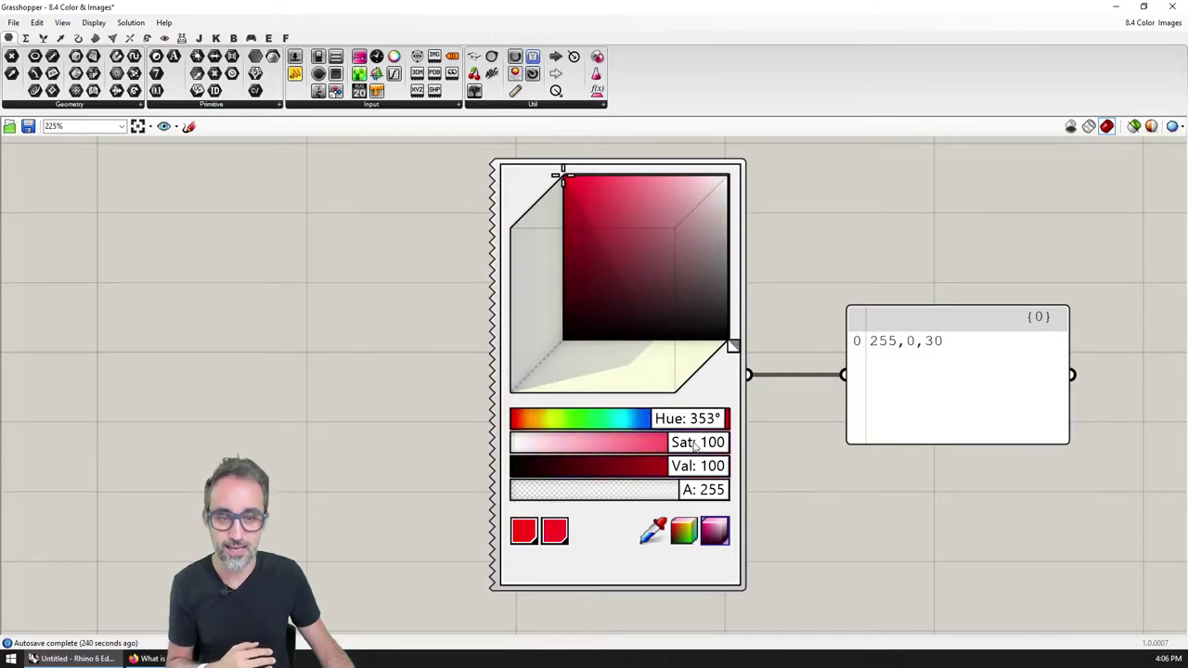
drag(689, 445, 702, 453)
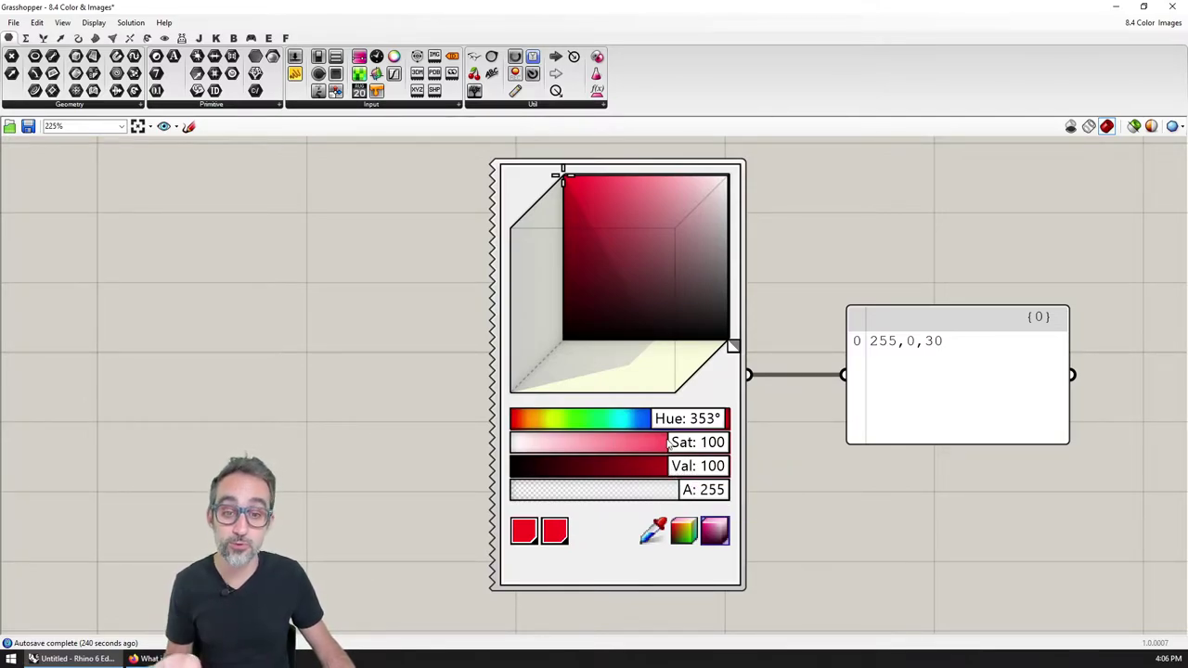
Change the colour to an orange with hue 26°, saturation 98 and value 79.
drag(703, 422, 568, 434)
mouse_move(556, 231)
mouse_down()
mouse_move(557, 259)
mouse_move(539, 259)
mouse_up()
drag(683, 452, 724, 449)
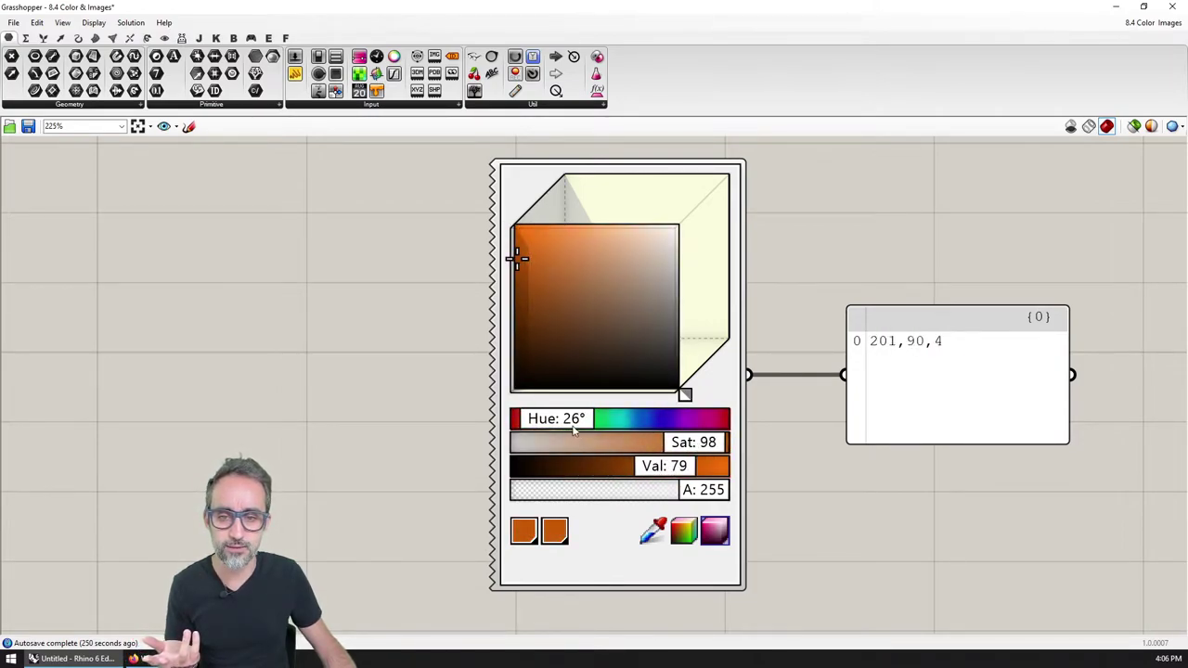
Adjust the colour to hue 14°, saturation 92 and value 86.
click(518, 419)
click(694, 445)
mouse_move(539, 259)
mouse_down()
mouse_move(538, 225)
mouse_move(520, 242)
mouse_up()
drag(684, 468, 682, 446)
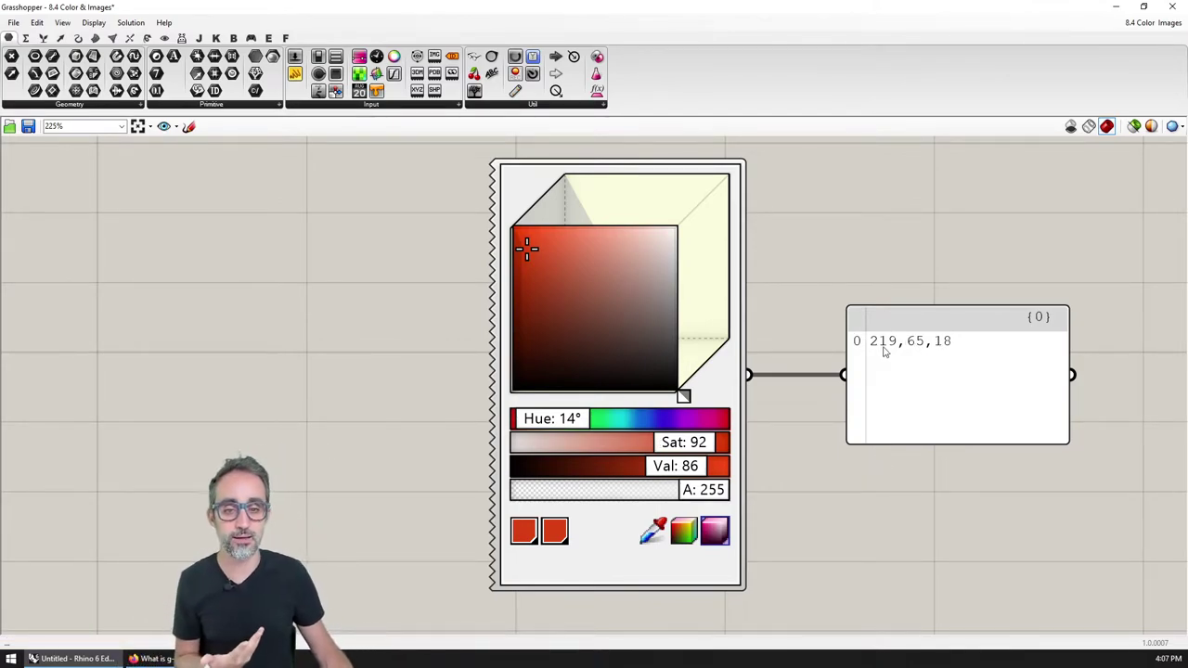
Set the Colour Picker to pure red with hue 0°, saturation 100 and value 100.
drag(547, 425, 629, 436)
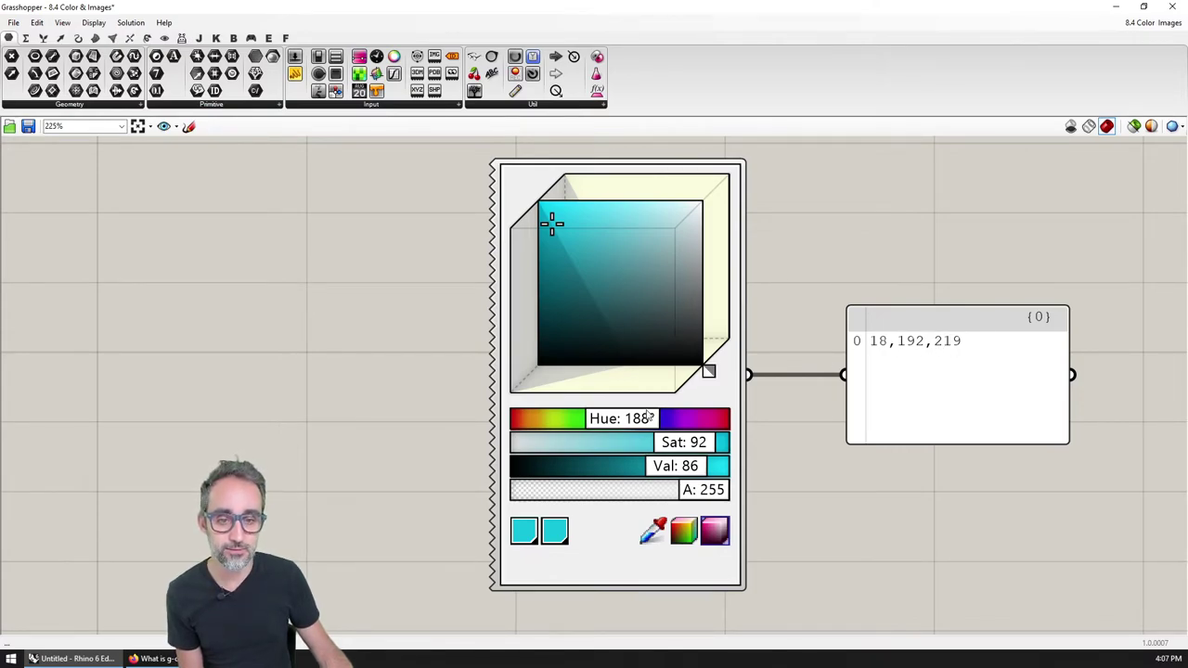
click(721, 419)
drag(723, 442, 733, 446)
click(732, 469)
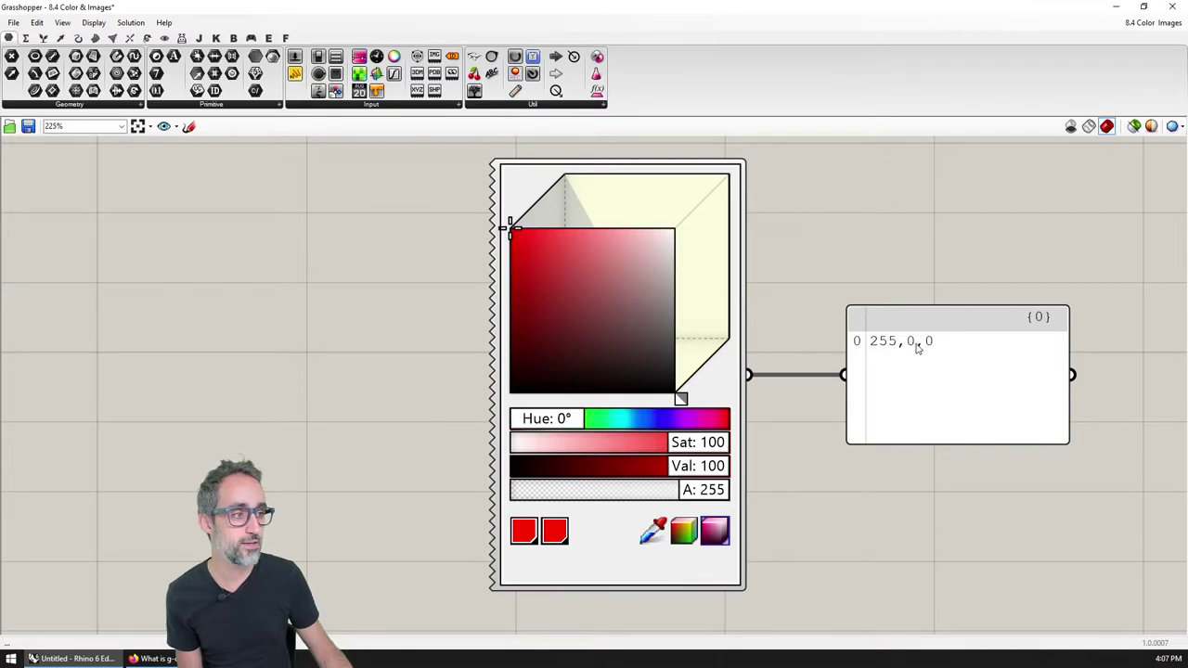
Look through the colour-related display components and examine the colour values in the Panel connected to the Colour Picker.
right_drag(870, 262, 749, 277)
scroll(776, 272, down, 1)
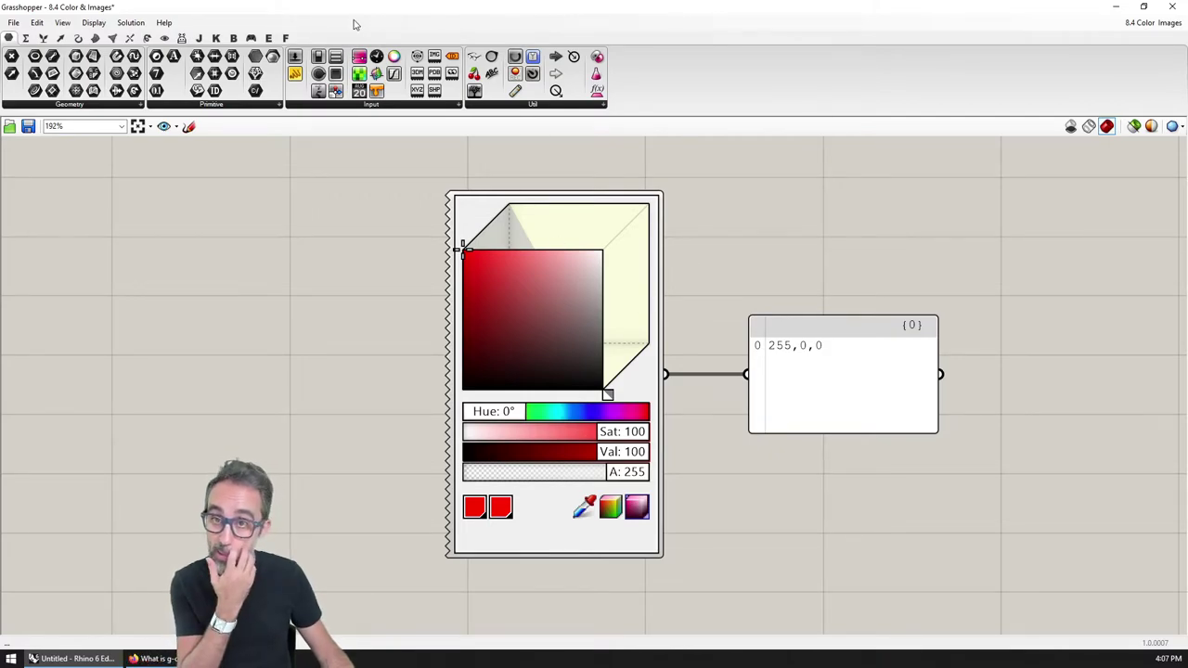
click(164, 38)
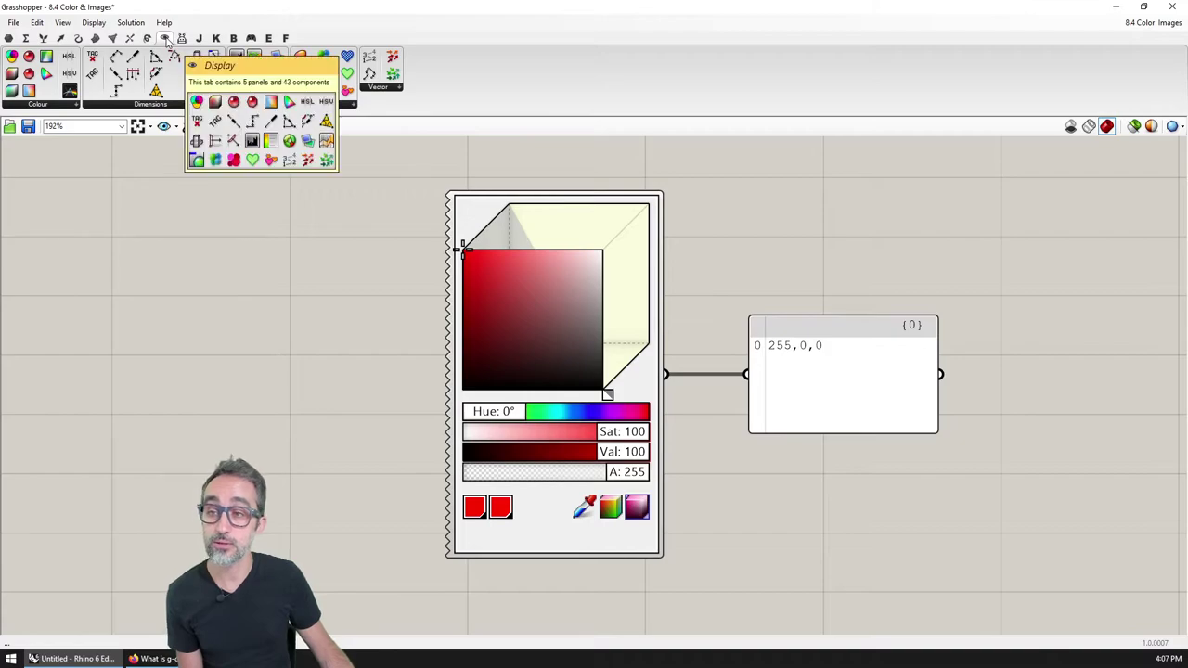
click(62, 105)
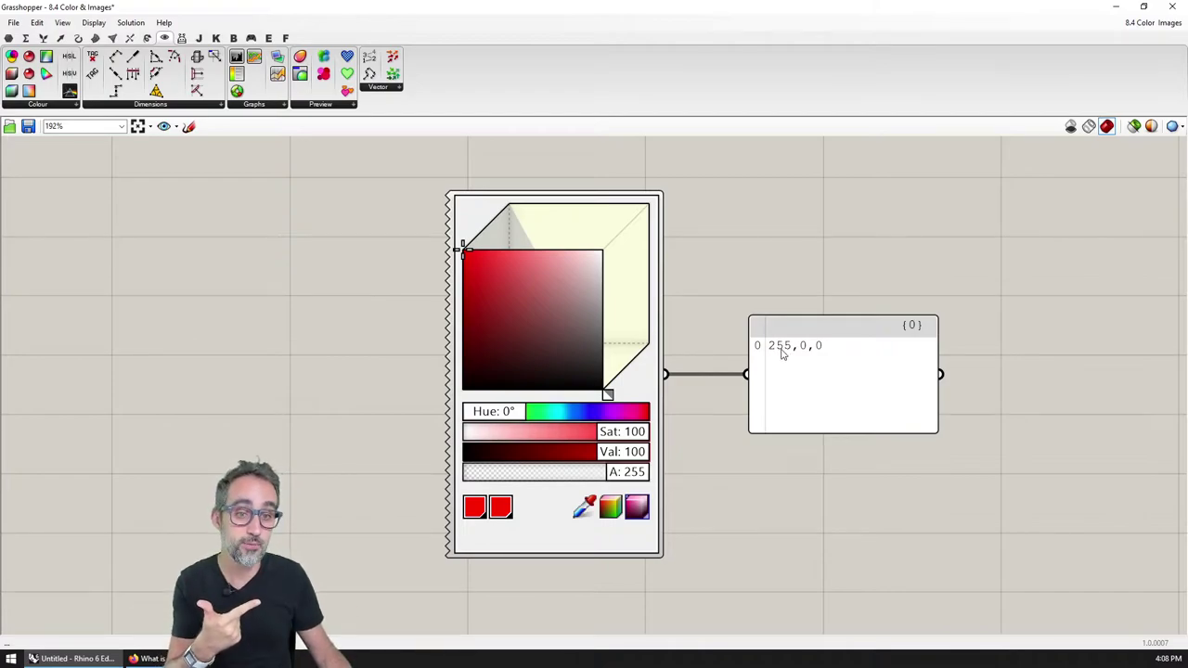
scroll(817, 348, up, 1)
scroll(819, 350, up, 1)
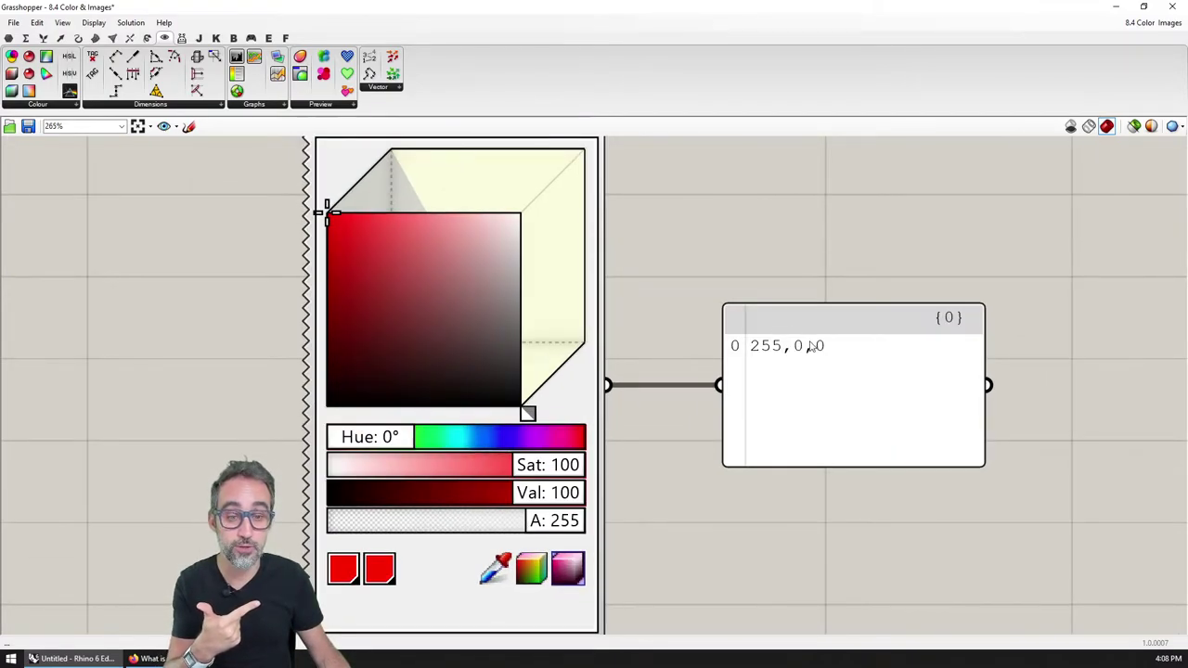
scroll(838, 352, down, 1)
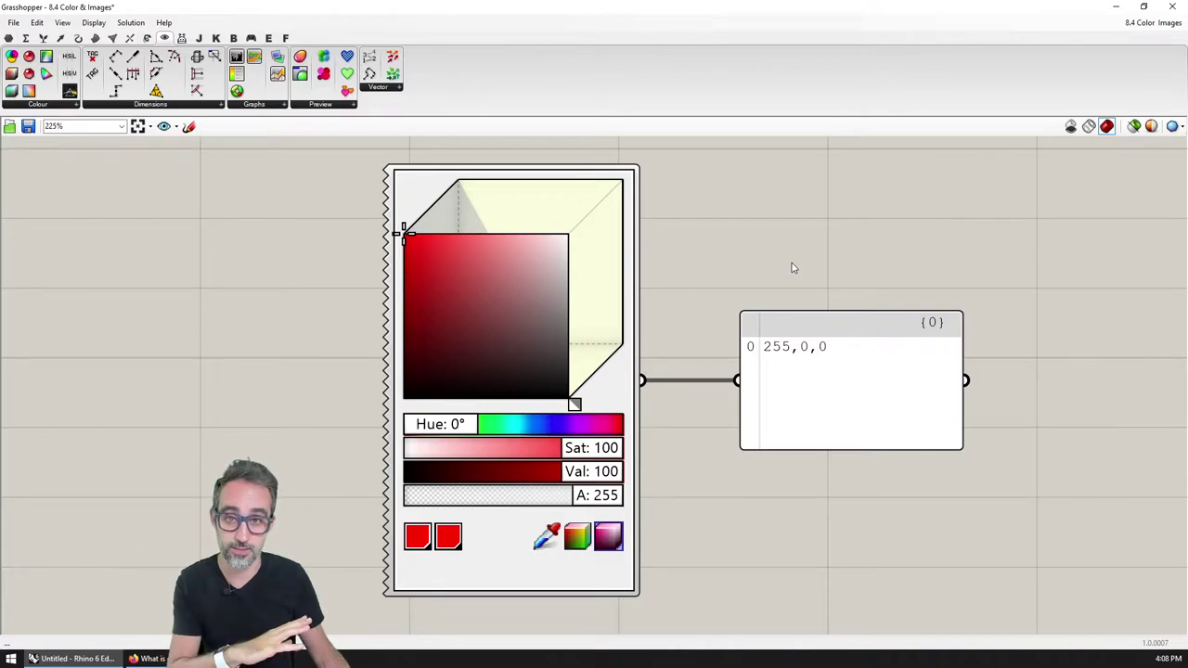
scroll(805, 362, down, 1)
scroll(801, 358, up, 1)
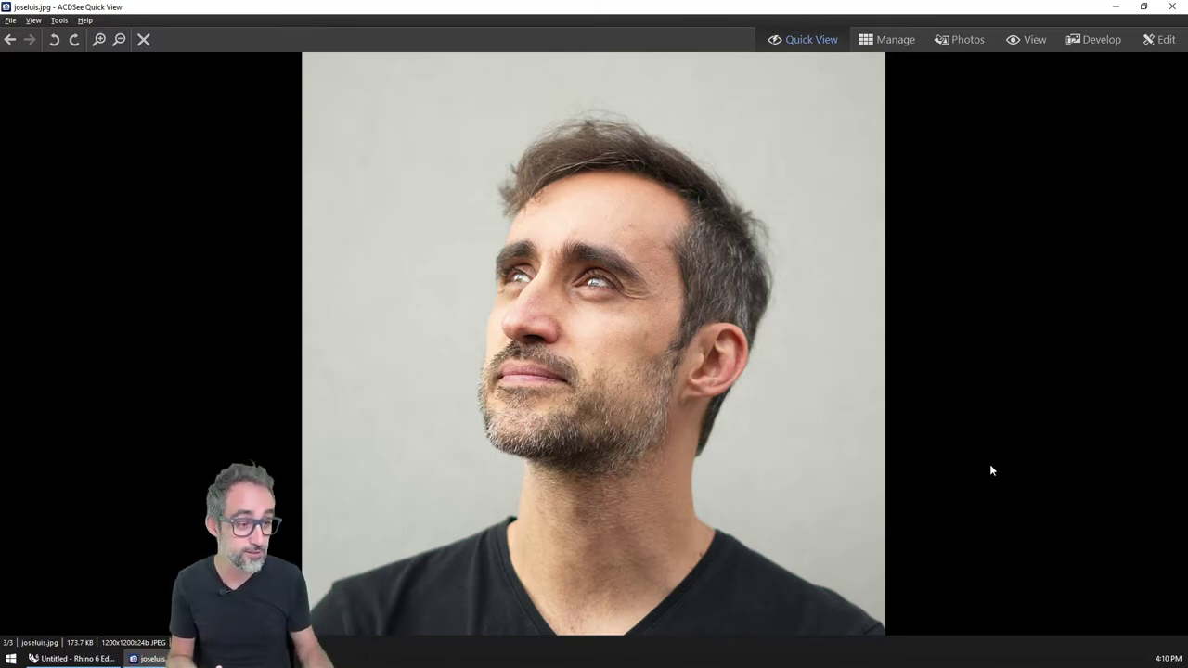
Examine the individual pixels of the portrait photo up close across the skin and beard areas.
scroll(990, 470, up, 6)
scroll(993, 469, up, 6)
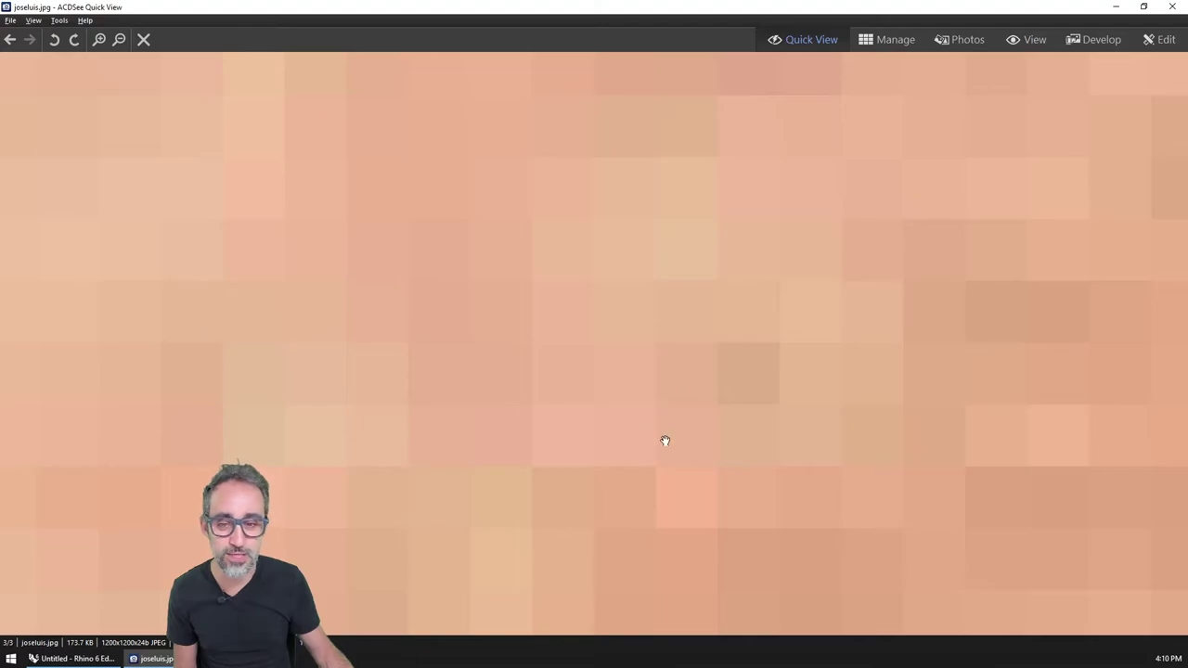
drag(566, 489, 830, 226)
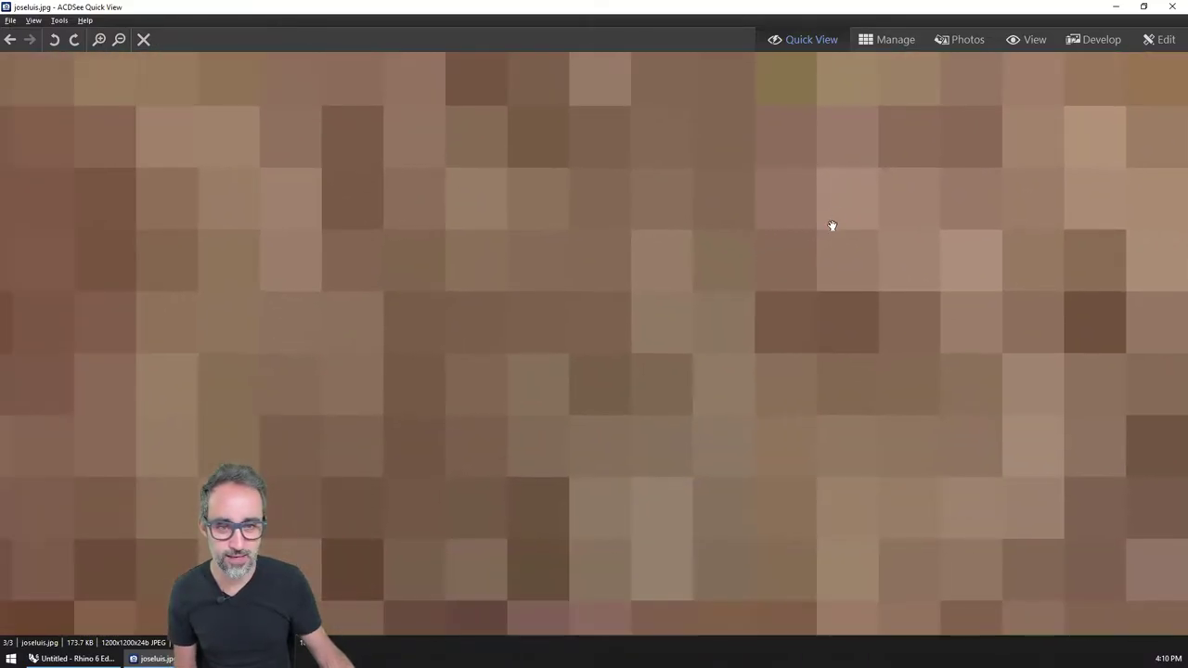
drag(789, 462, 732, 355)
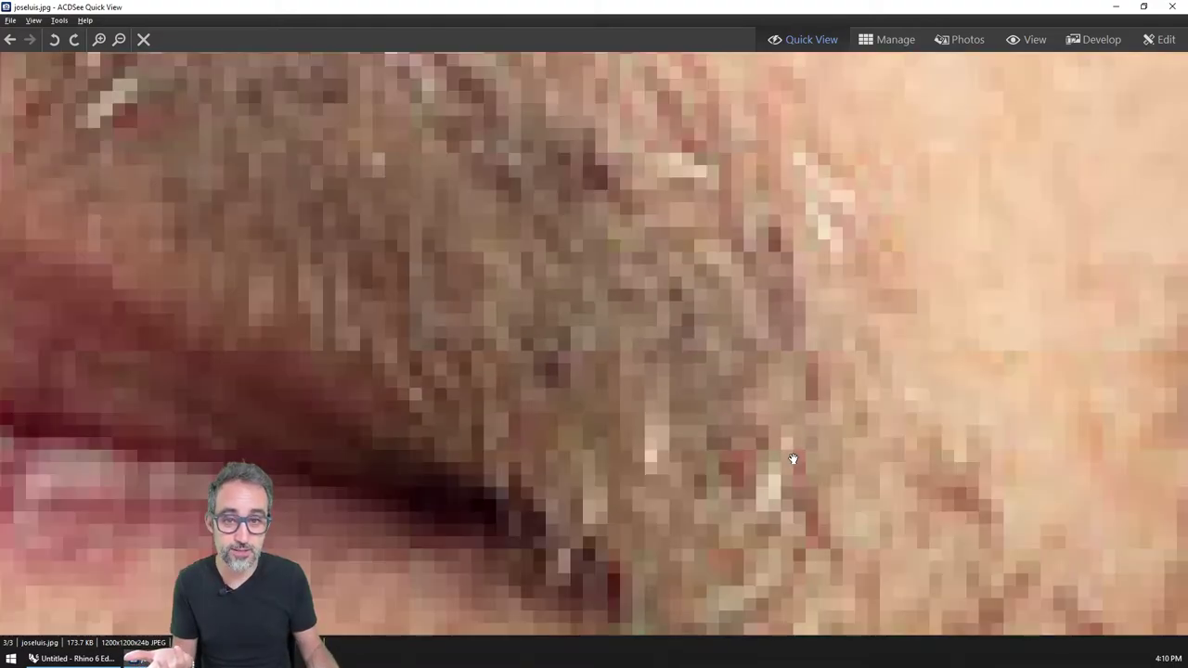
scroll(792, 458, down, 8)
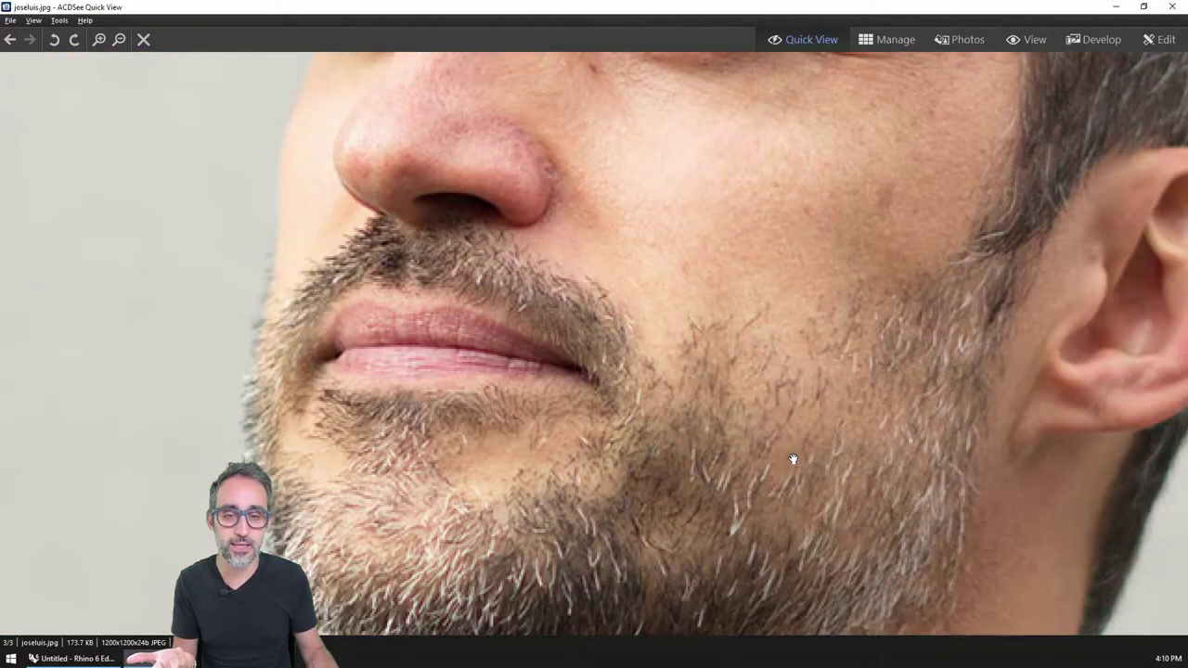
Switch from the photo viewer to Grasshopper and add an Image Sampler component in the empty canvas area below the Colour Picker.
scroll(792, 459, down, 3)
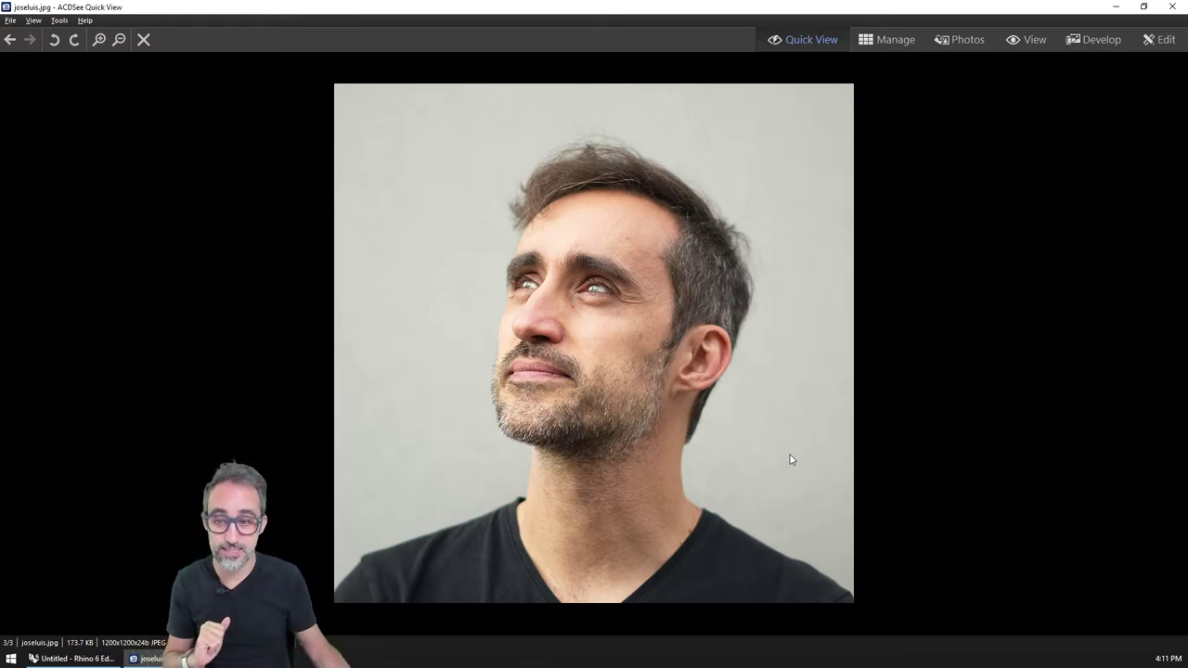
click(102, 659)
right_drag(619, 462, 494, 428)
scroll(530, 384, up, 1)
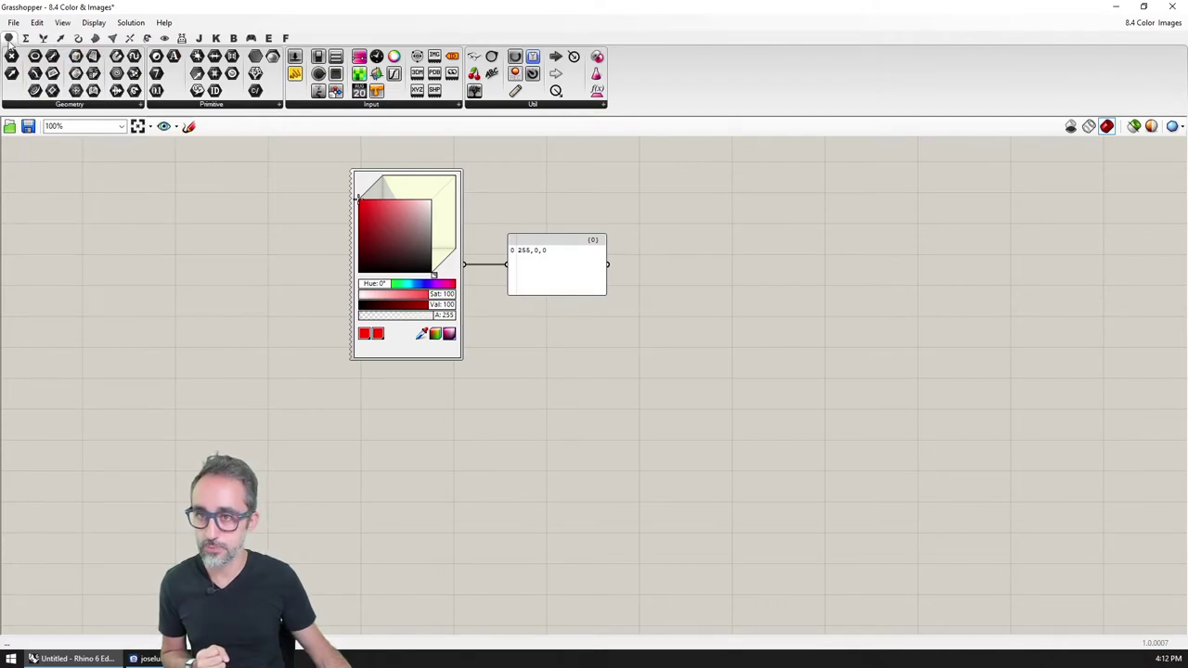
click(371, 104)
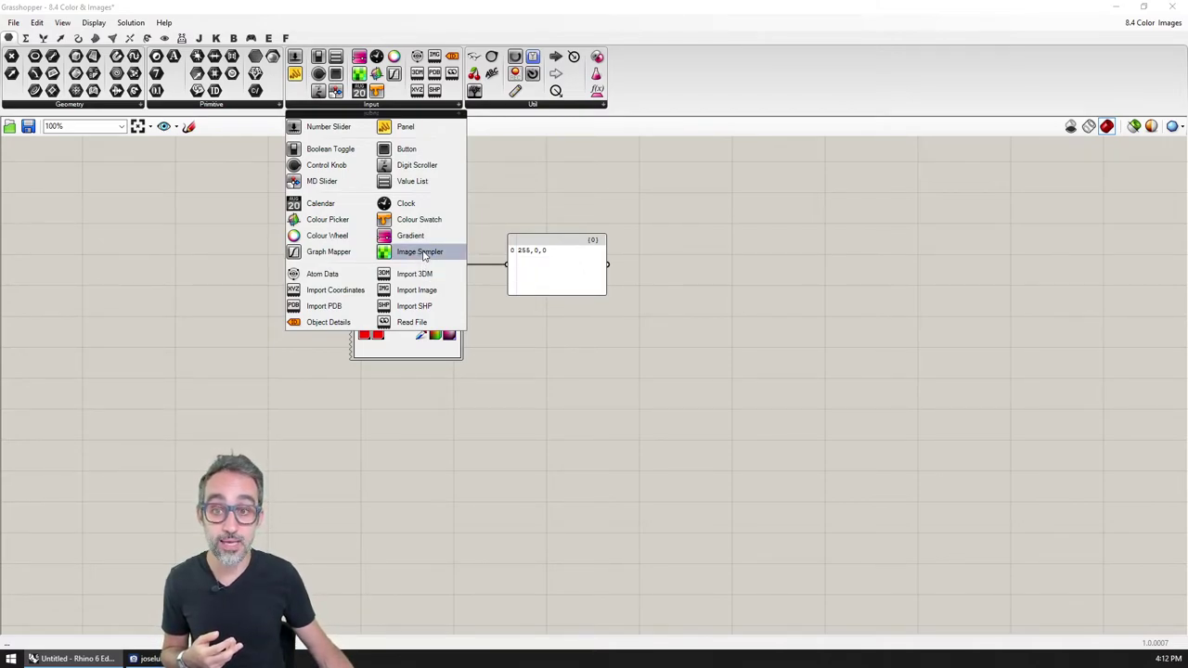
click(424, 255)
click(417, 496)
right_drag(417, 529, 488, 402)
scroll(431, 392, up, 3)
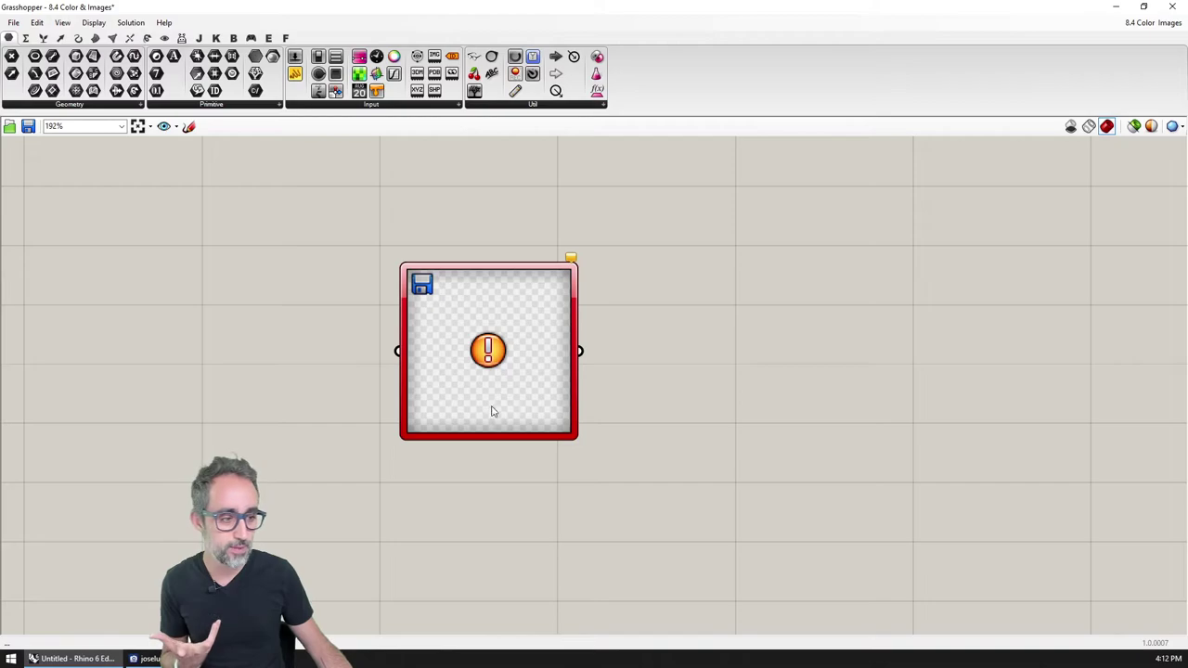
Load the portrait JPG from the Desktop into the Image Sampler, keeping the RGBA Colours channel and the 0 To 1 domains.
right_click(475, 336)
double_click(473, 327)
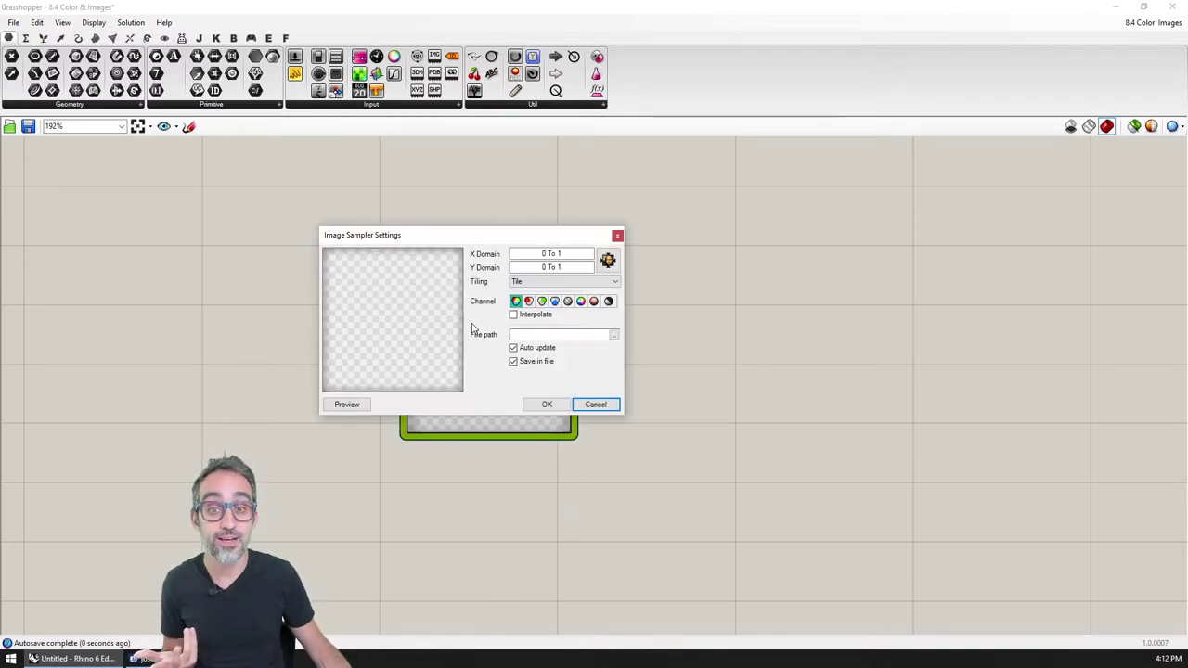
click(614, 335)
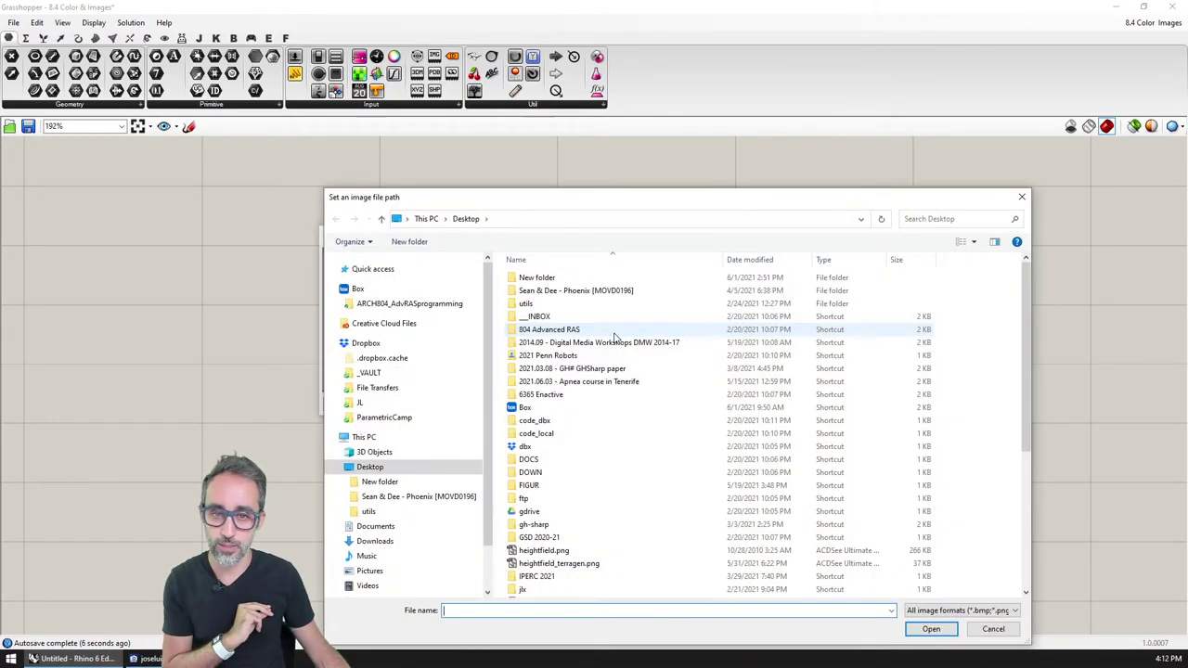
drag(589, 198, 518, 121)
scroll(559, 443, down, 3)
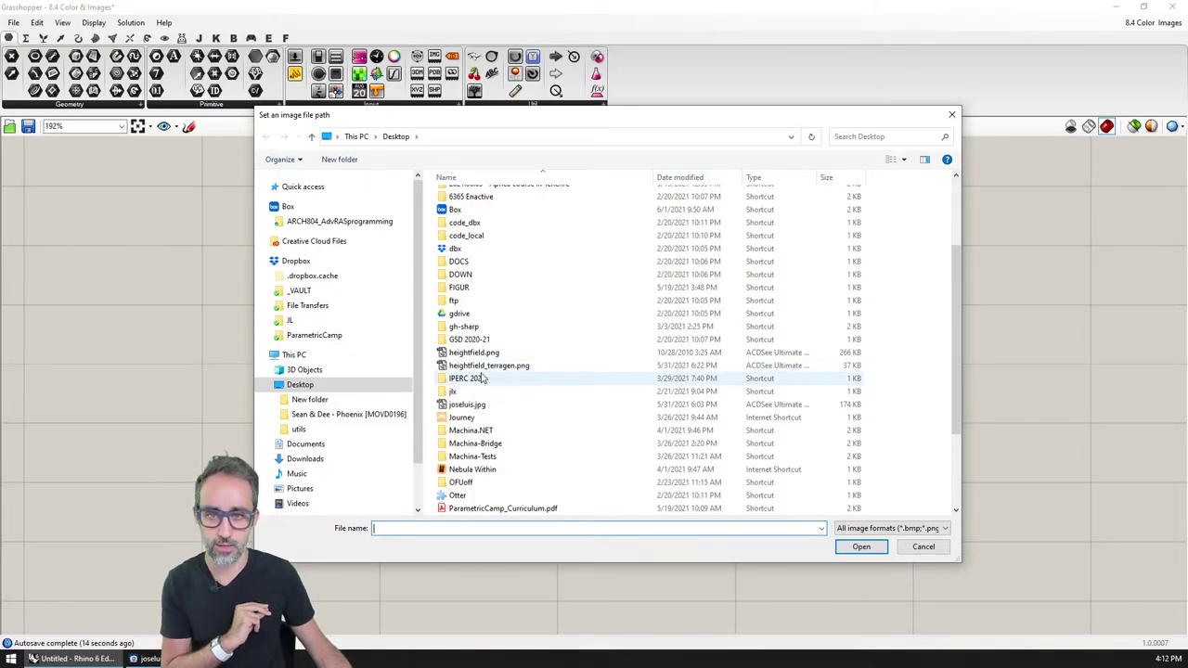
scroll(483, 376, up, 2)
scroll(482, 380, up, 1)
scroll(481, 383, down, 6)
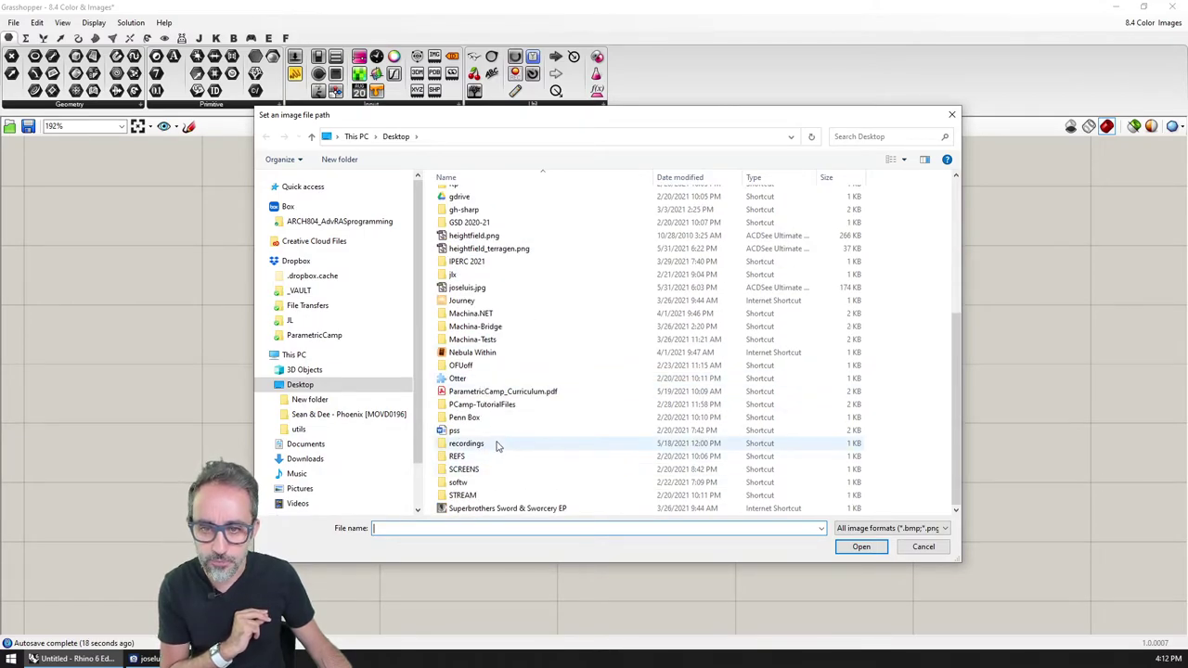
double_click(480, 287)
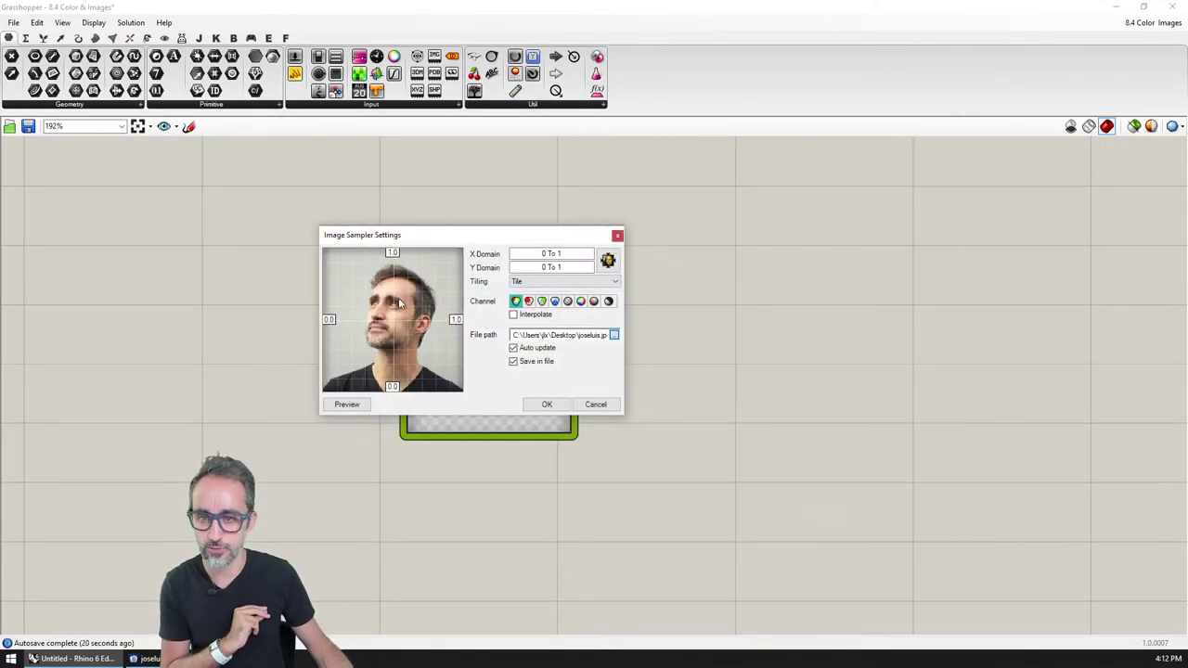
drag(631, 422, 818, 496)
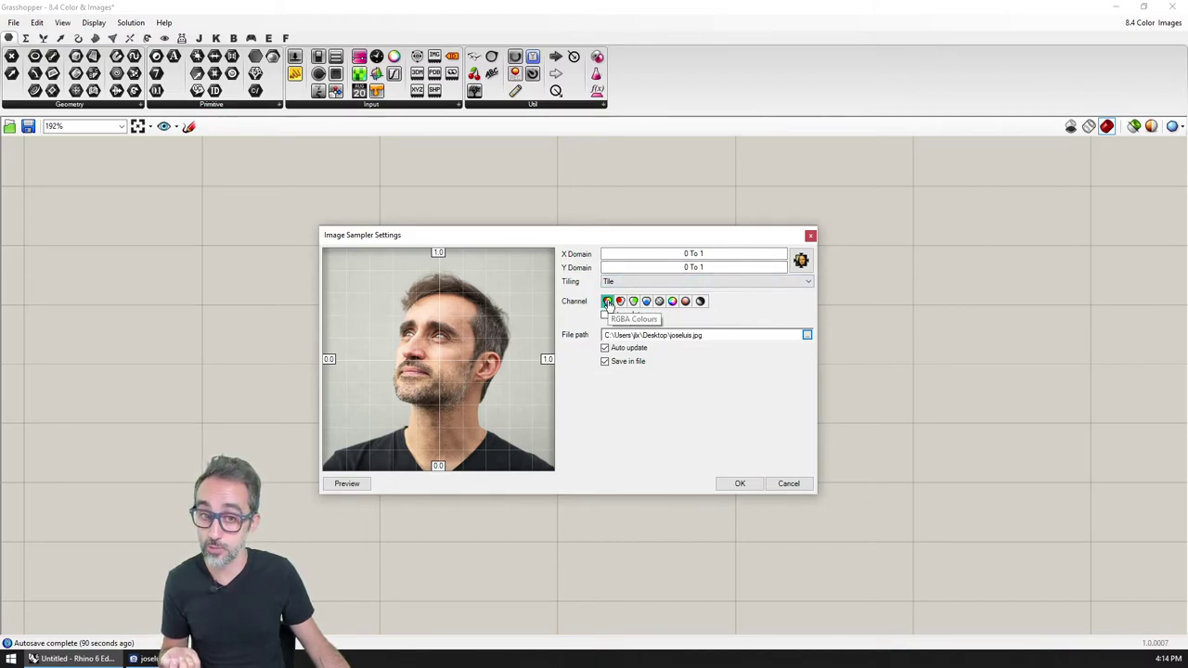
click(739, 484)
Shift the Image Sampler aside and add a Construct Point component on its input side.
drag(544, 391, 709, 413)
double_click(330, 325)
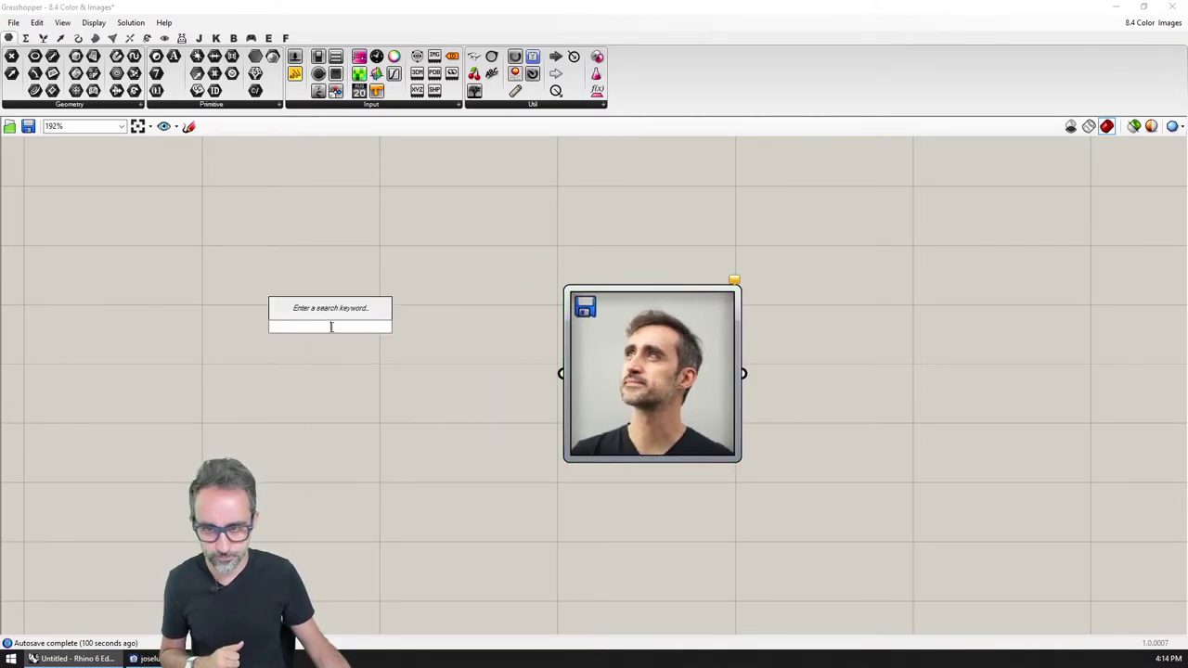
text(point)
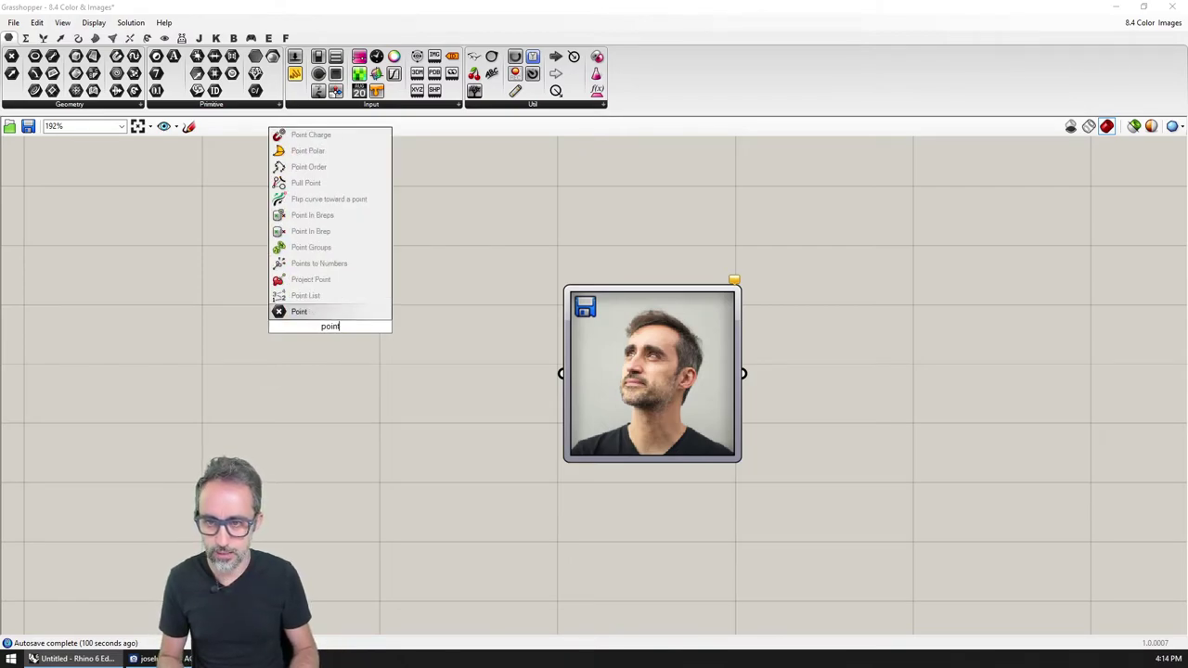
key(BackSpace)
key(BackSpace)
key(BackSpace)
key(BackSpace)
key(BackSpace)
text(construc)
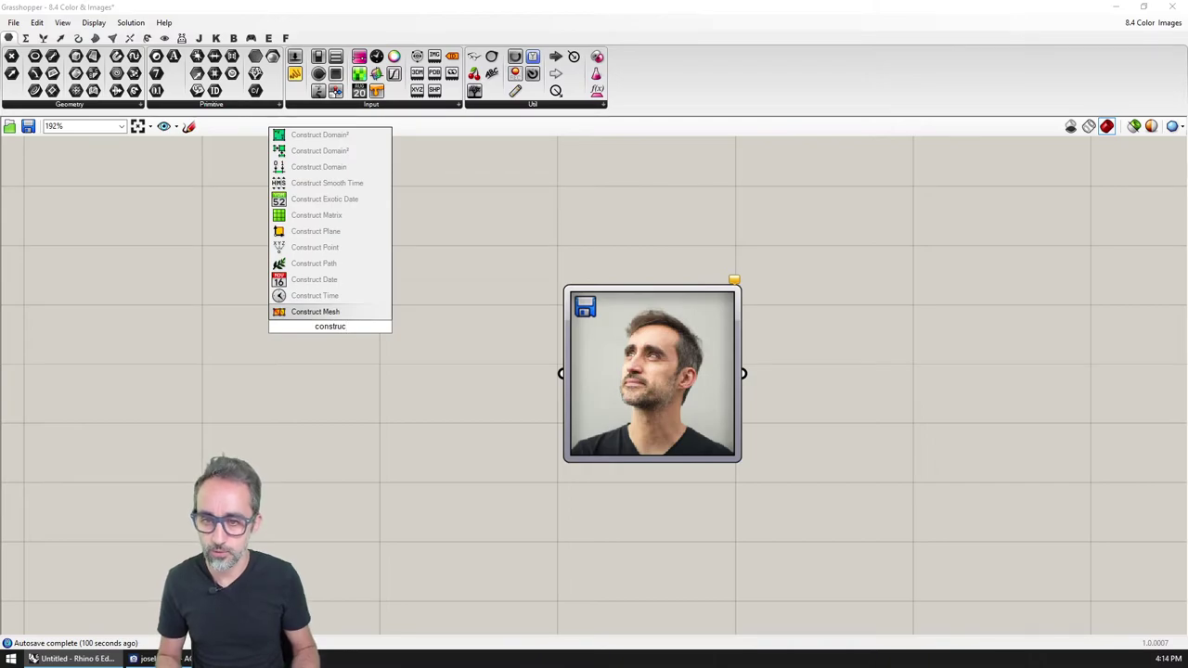
text(t point)
key(Return)
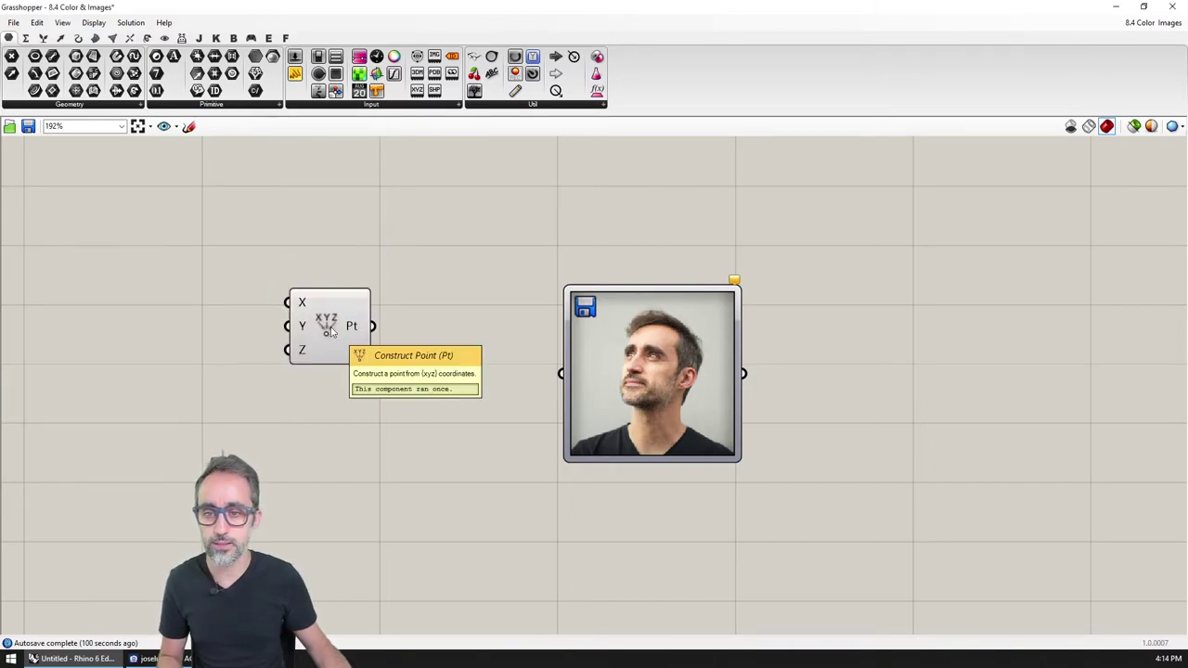
Create two number sliders set to 1.000 and wire them to the X and Y inputs of Construct Point.
double_click(122, 293)
text(1)
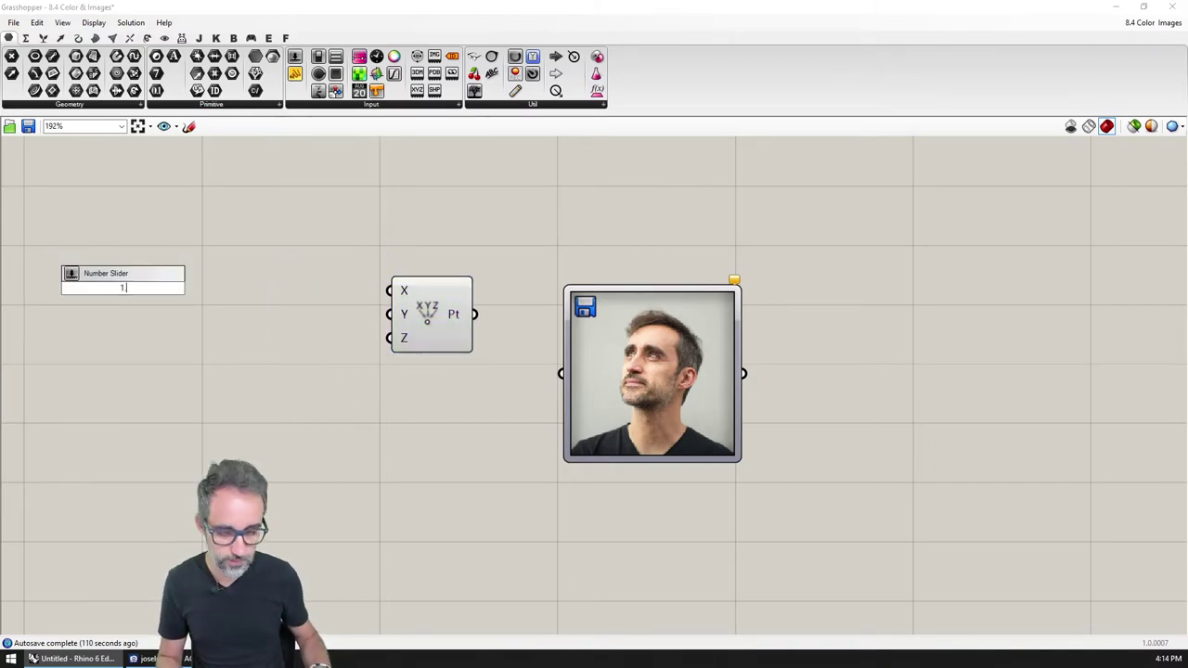
key(Return)
drag(220, 288, 388, 290)
click(181, 288)
drag(181, 288, 389, 315)
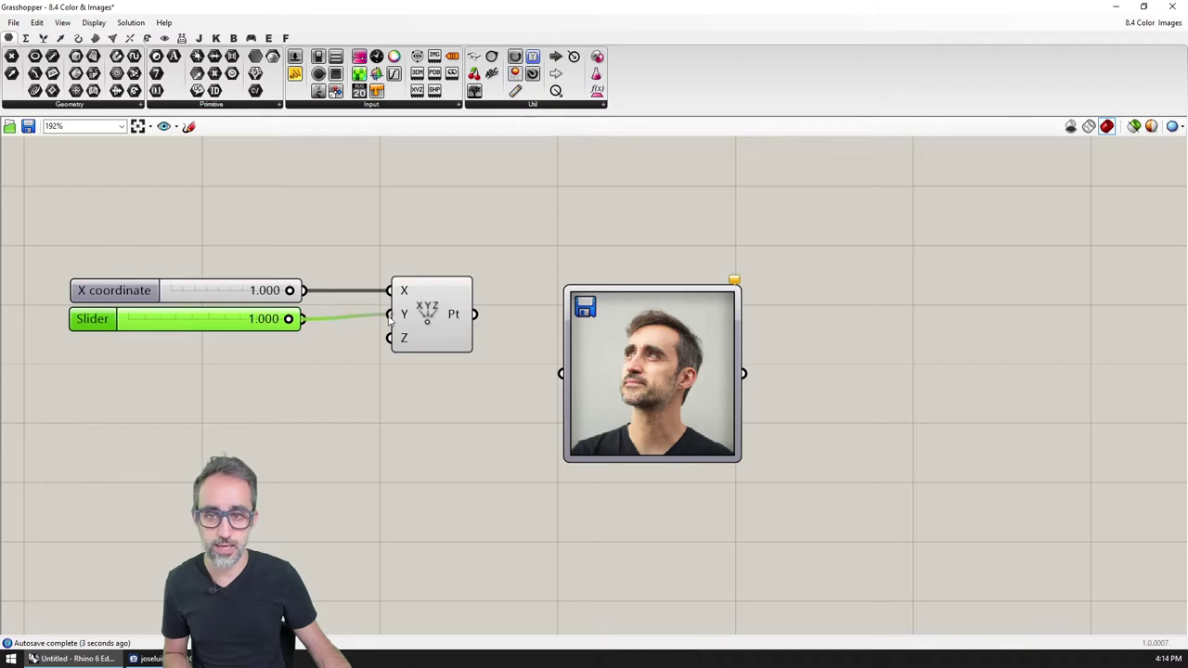
Set both the X coordinate and Y coordinate sliders to 0.5.
double_click(244, 295)
text(0.5)
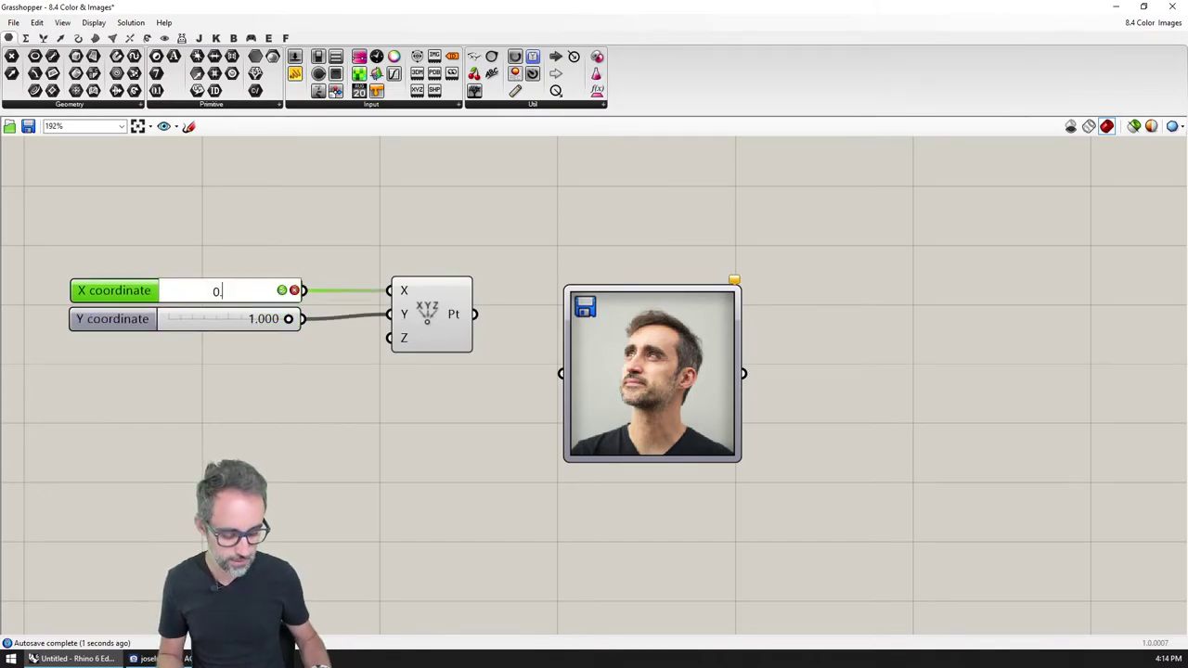
key(Return)
double_click(243, 321)
text(0.5)
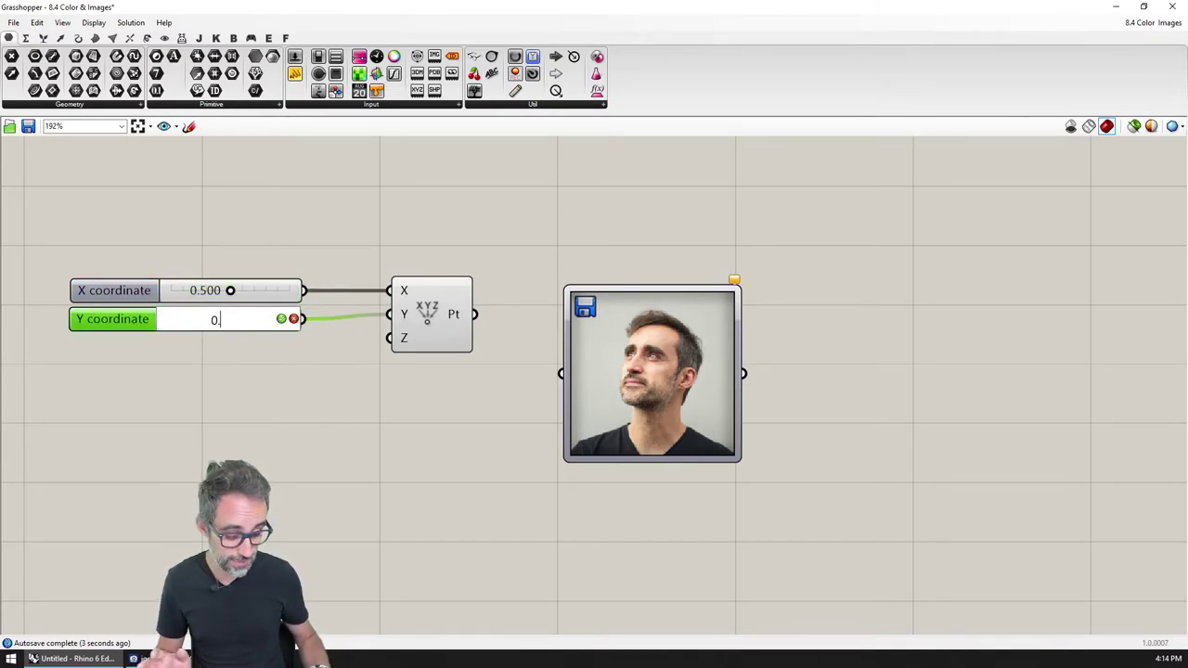
key(Return)
Line up the Image Sampler with Construct Point and wire the Pt output into the sampler's input.
click(434, 308)
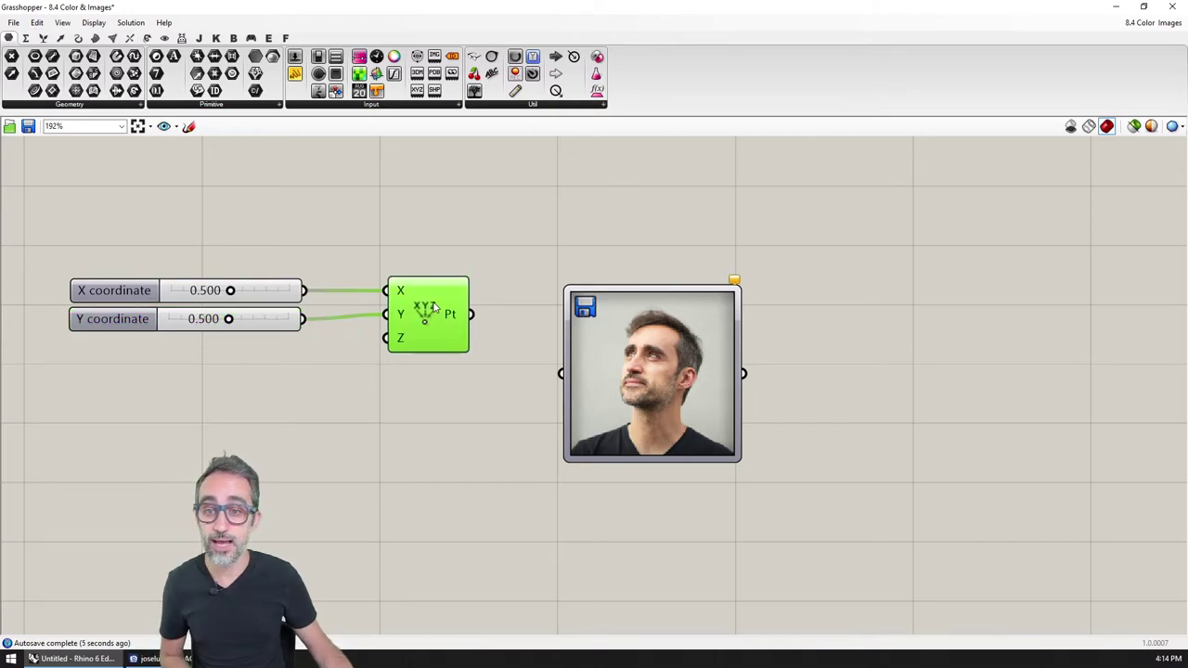
drag(647, 369, 650, 309)
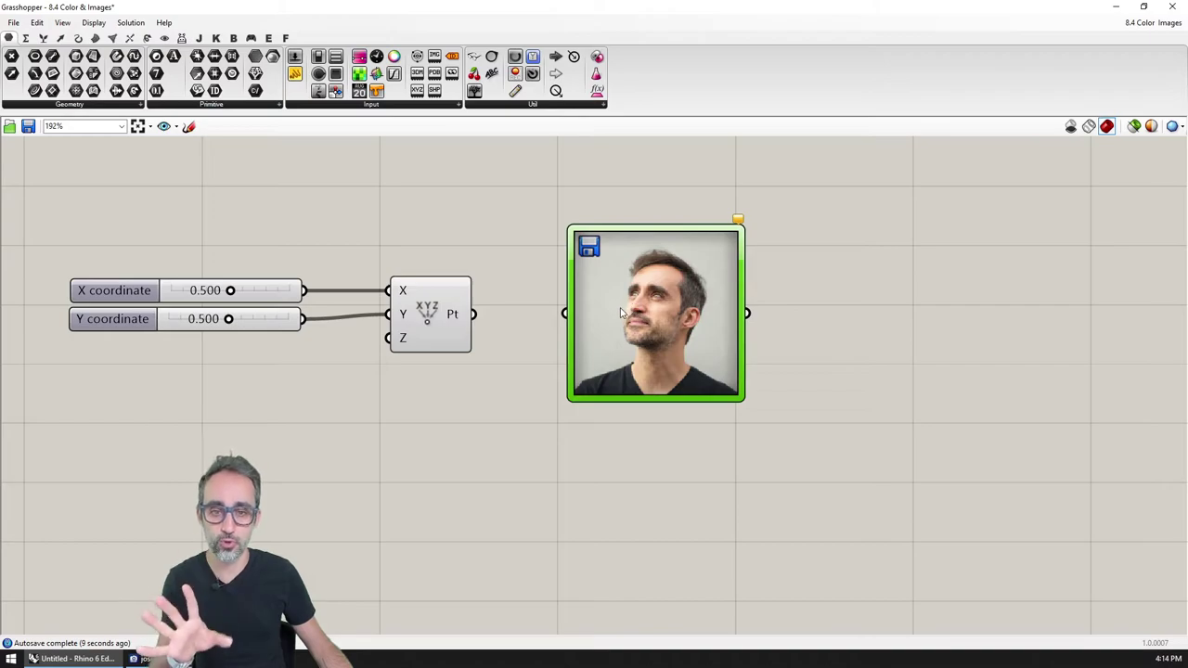
drag(478, 316, 565, 313)
Add a Panel beside the Image Sampler and wire the sampler's output into it.
drag(717, 286, 742, 278)
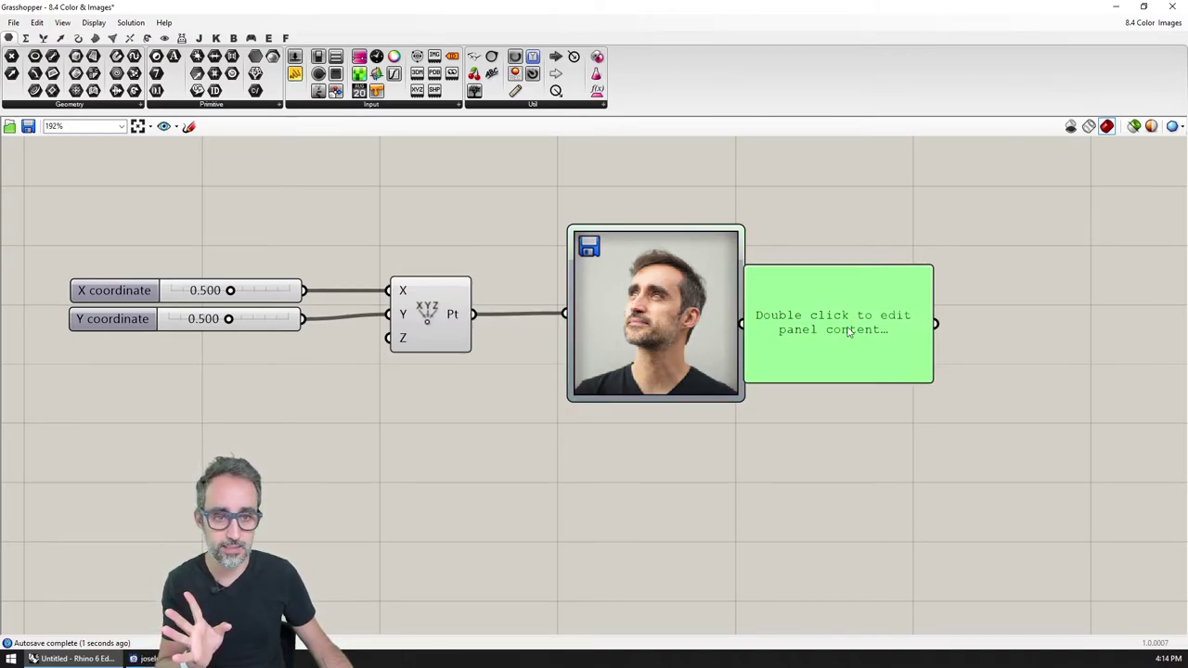
drag(816, 315, 881, 322)
drag(748, 314, 803, 322)
drag(883, 339, 883, 331)
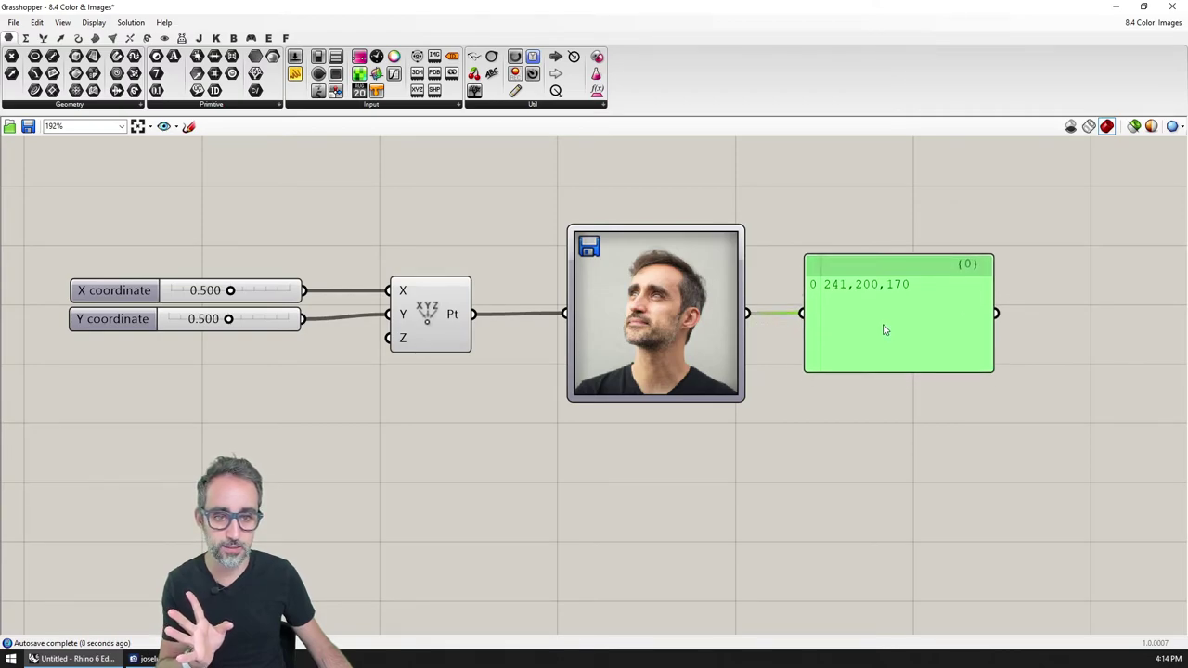
click(812, 415)
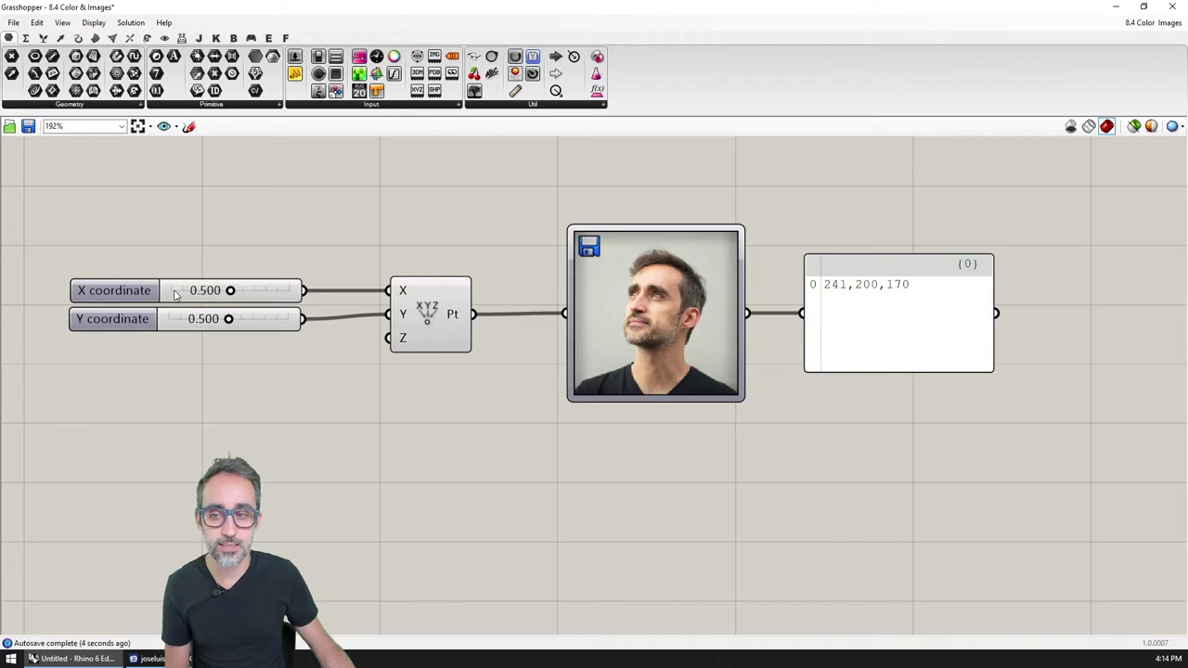
Check the image's coordinate range in the sampler settings, and sample one corner with X coordinate 0.000 and Y coordinate 1.000.
double_click(625, 309)
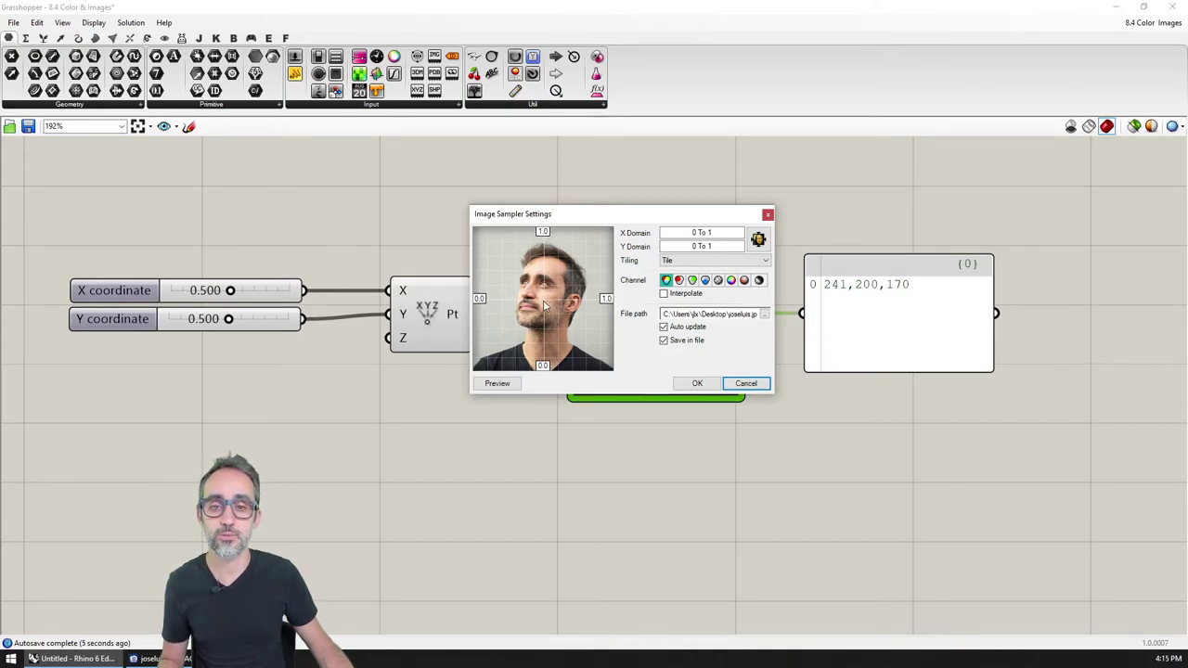
click(697, 382)
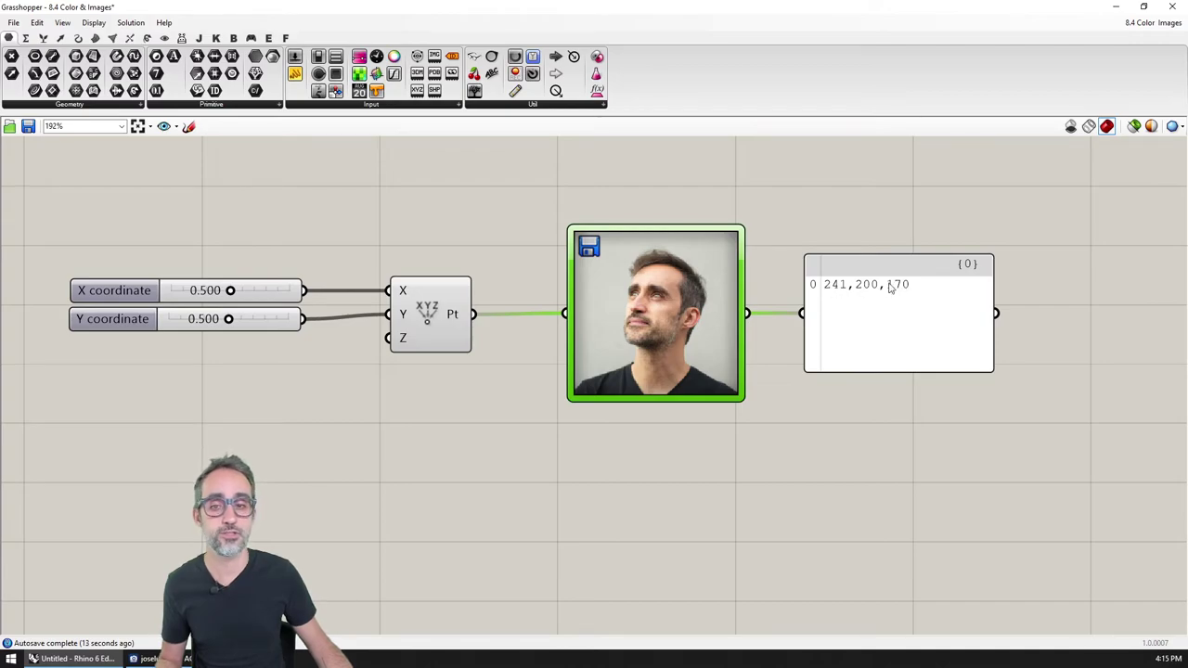
drag(232, 291, 170, 293)
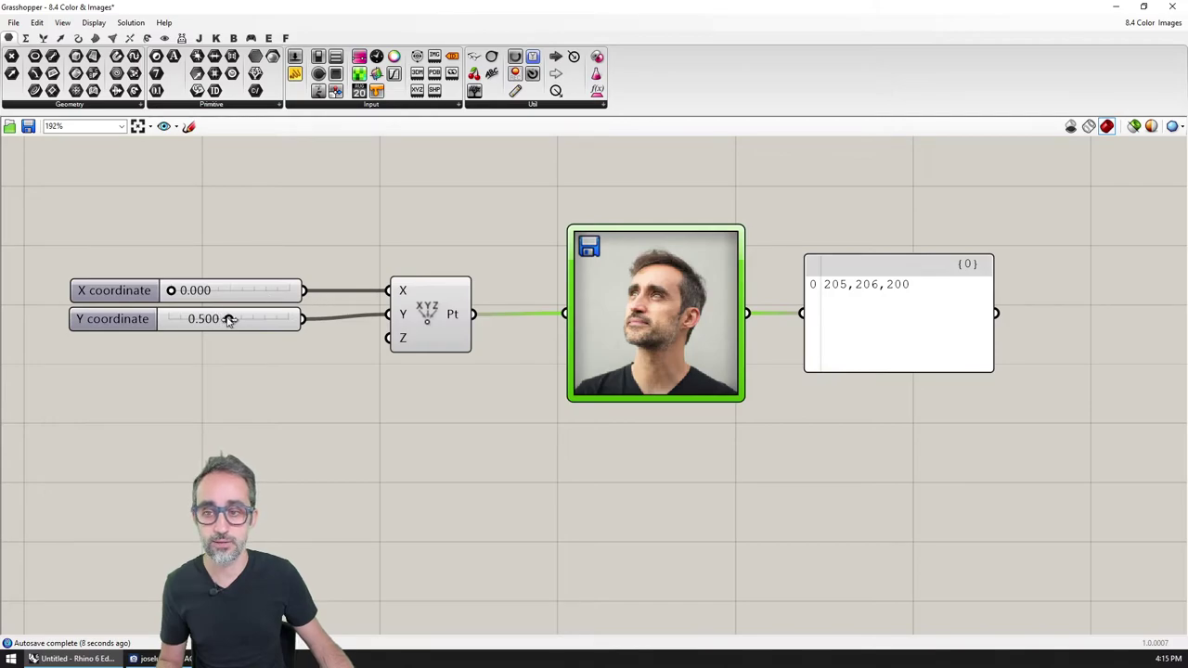
drag(230, 319, 288, 319)
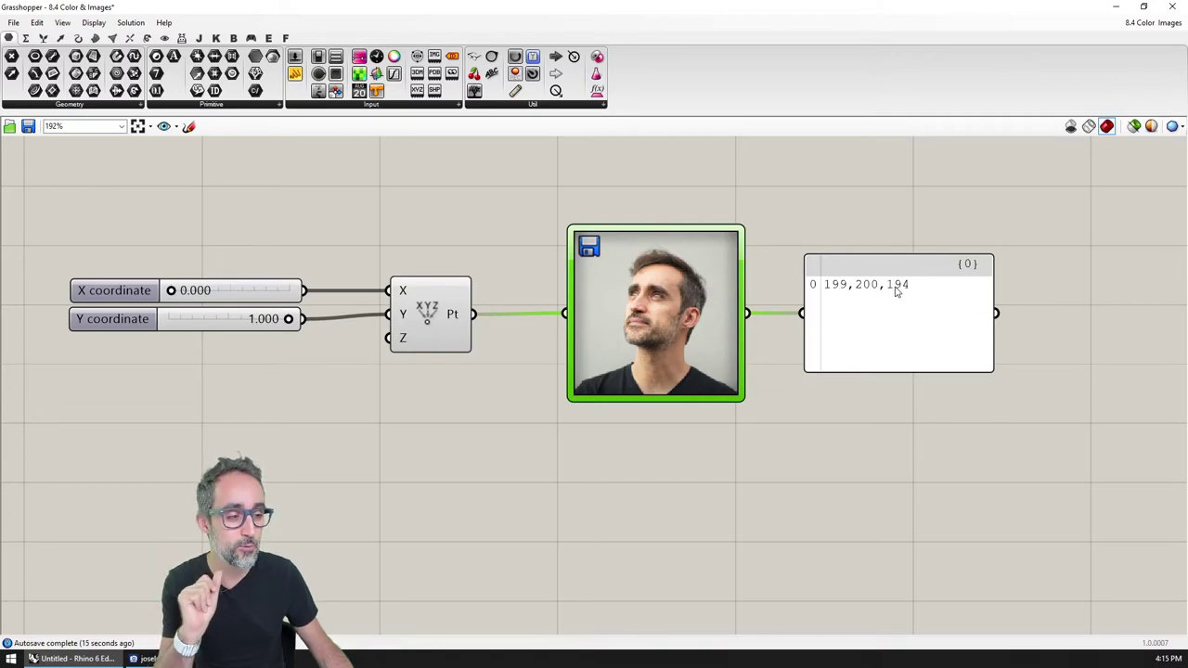
Sample the dark shirt area by setting the X coordinate to 0.213 and the Y coordinate to 0.038.
scroll(776, 320, up, 2)
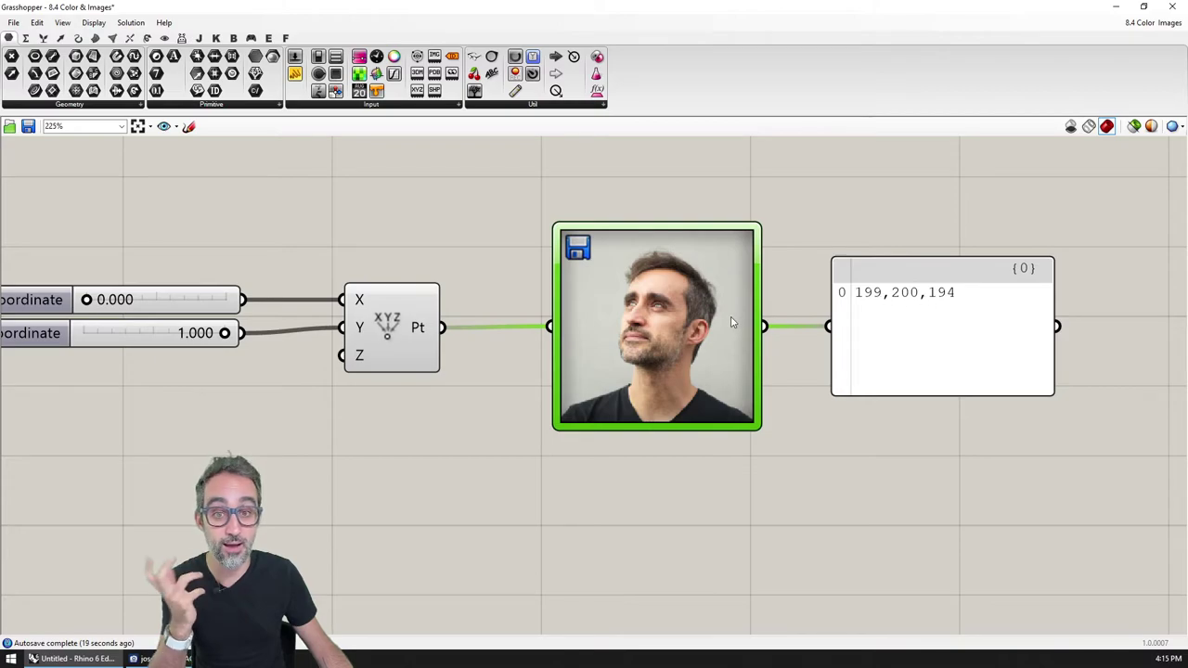
right_drag(631, 266, 686, 263)
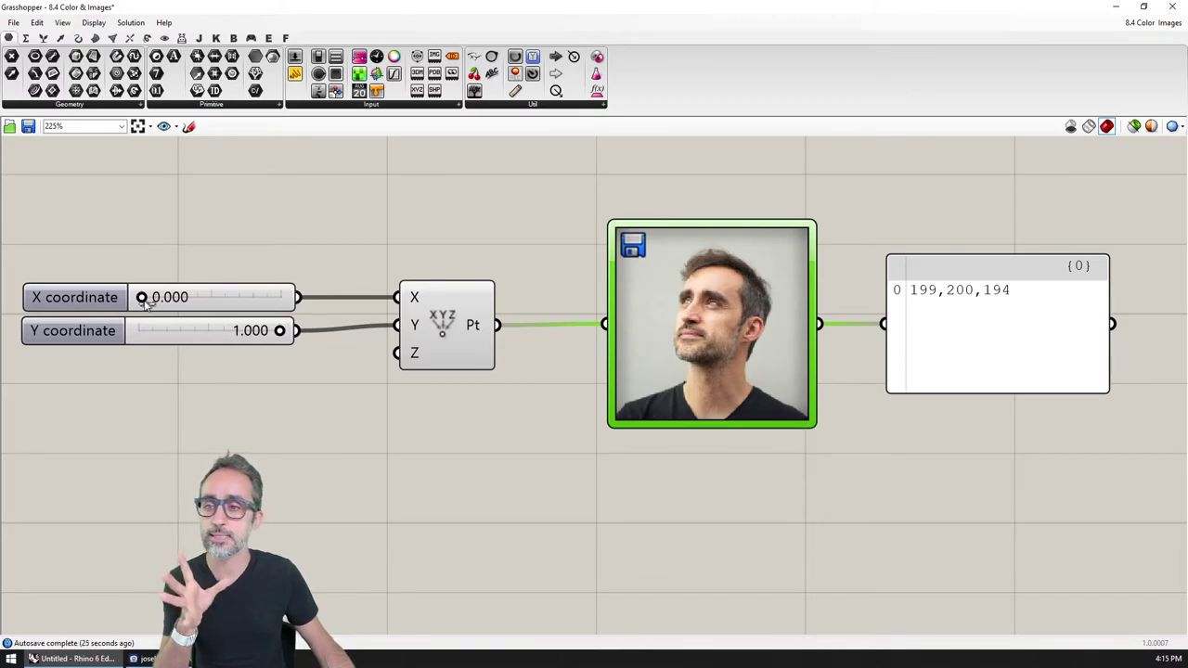
drag(146, 300, 178, 307)
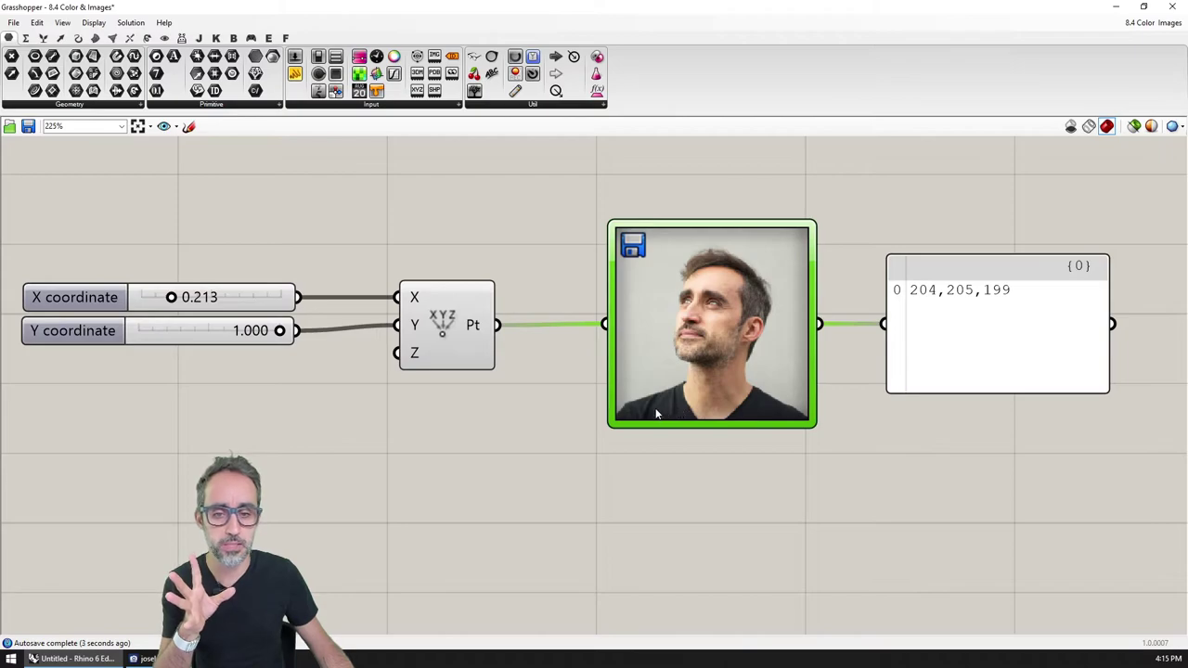
drag(280, 331, 146, 336)
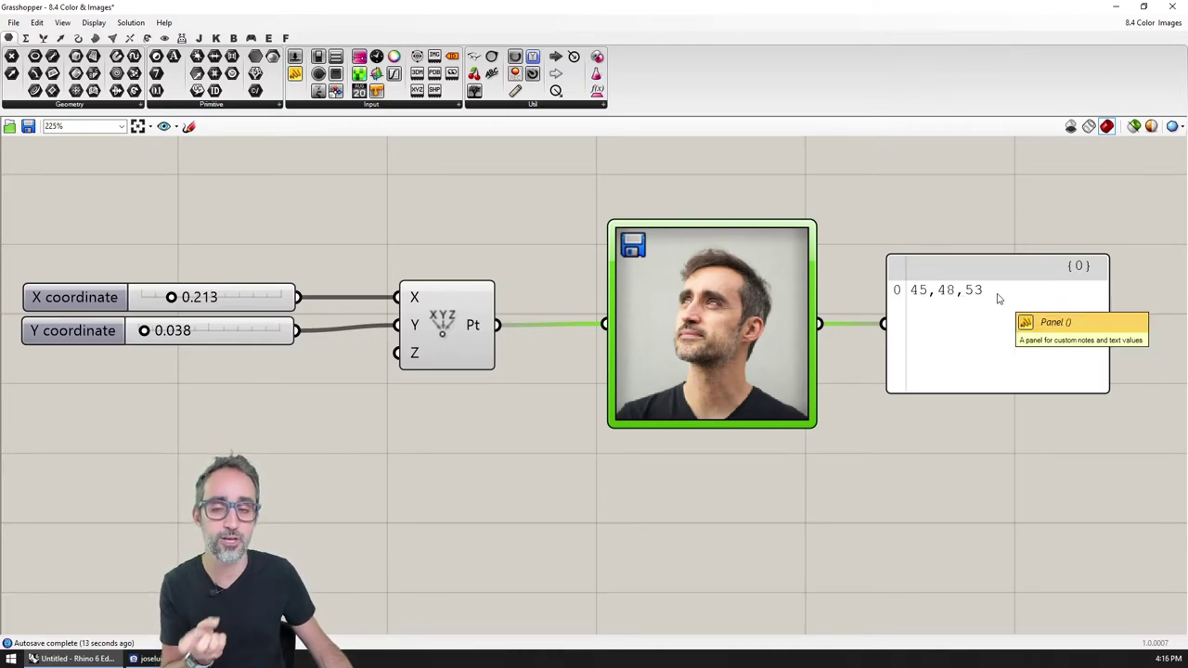
Space the output Panel slightly farther from the Image Sampler and check the sampler's X and Y domains in its settings.
right_drag(967, 296, 877, 326)
scroll(935, 336, down, 2)
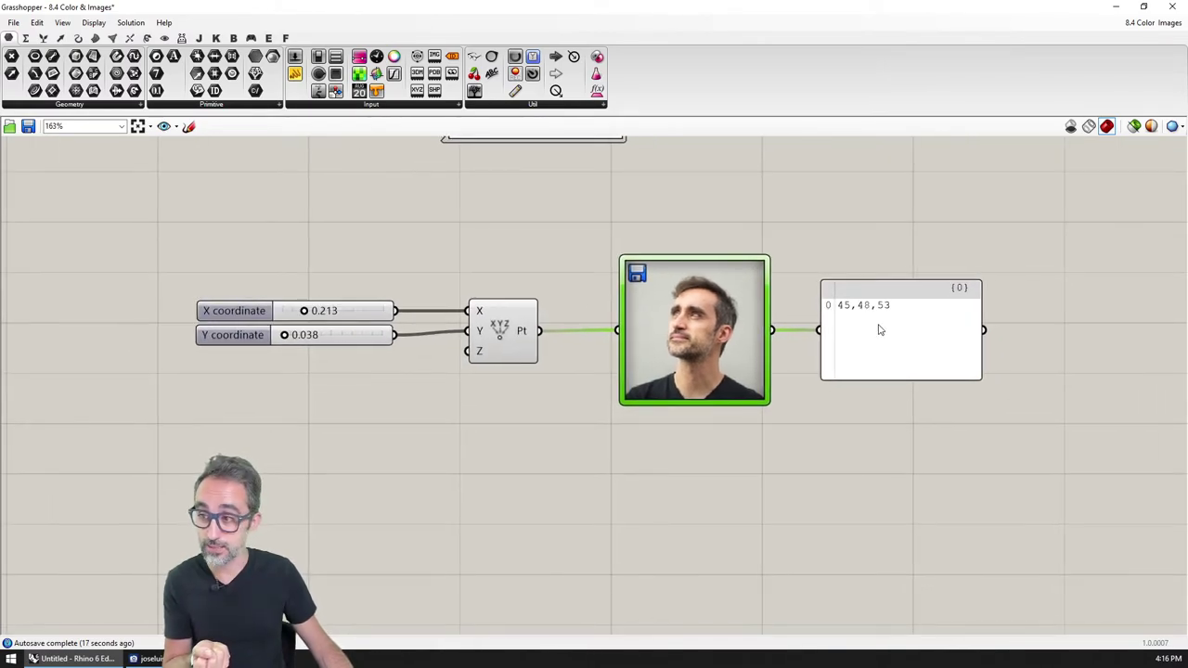
right_drag(837, 277, 808, 265)
scroll(729, 302, up, 1)
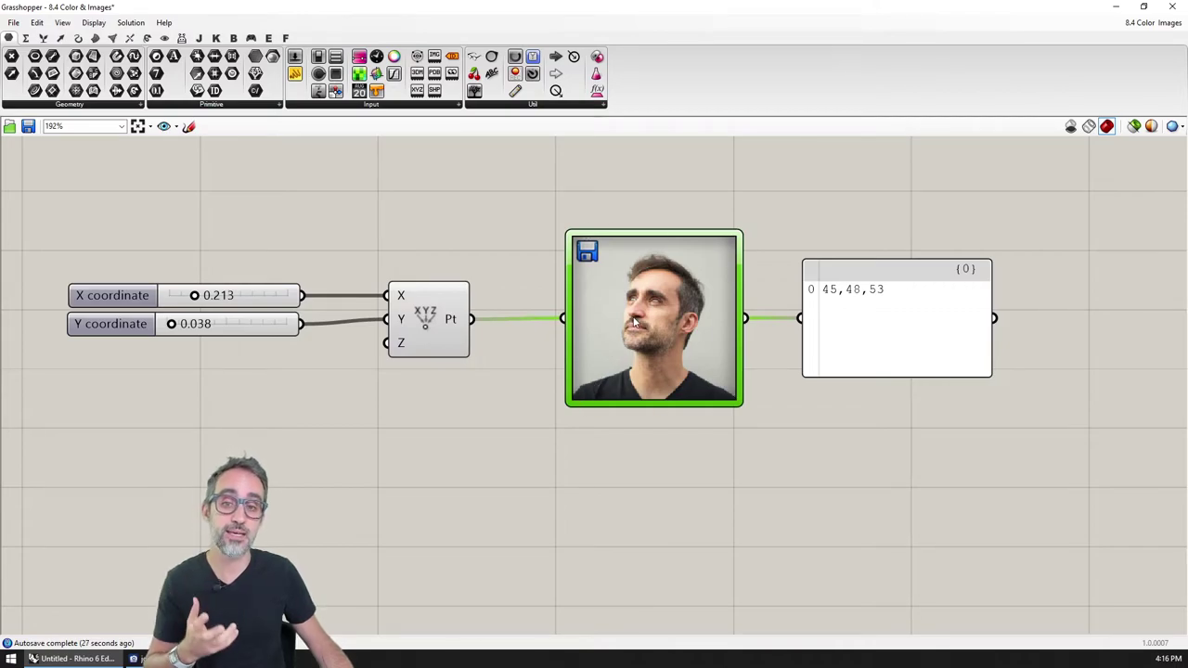
drag(623, 326, 626, 328)
drag(855, 323, 871, 325)
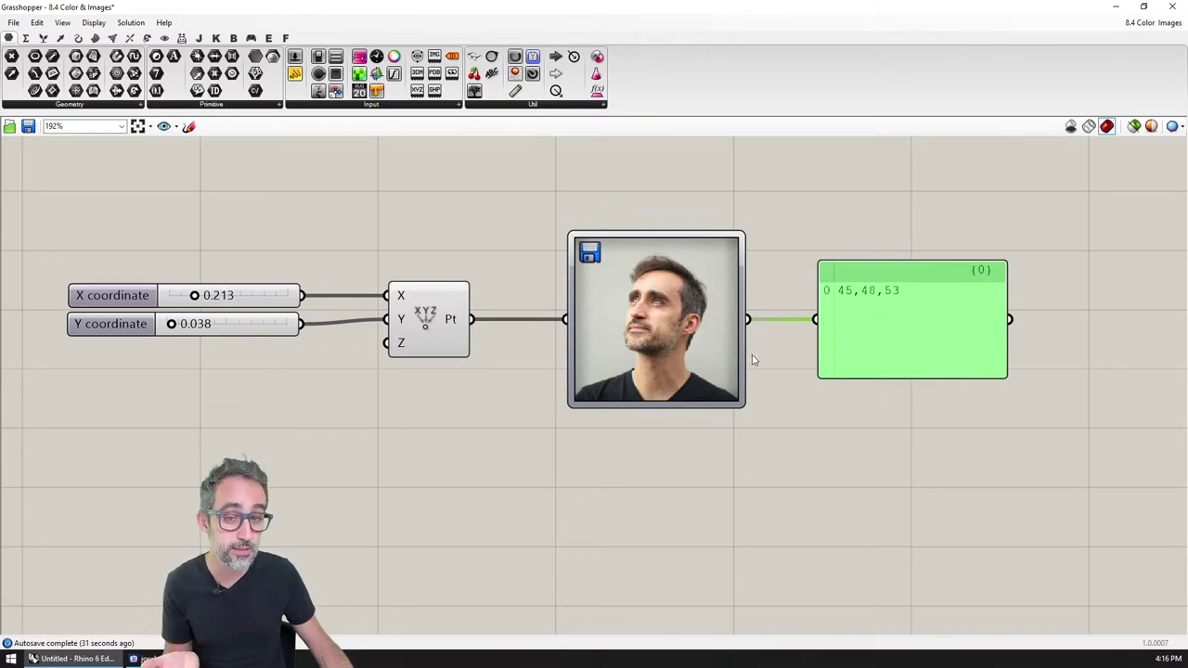
double_click(693, 350)
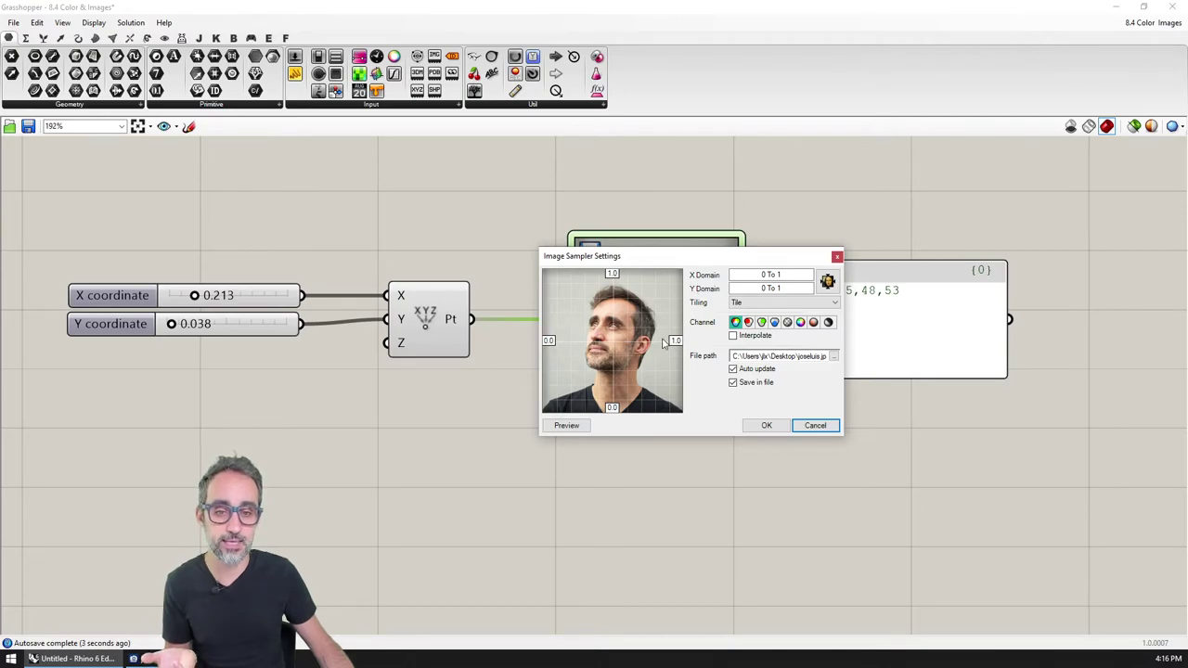
click(784, 427)
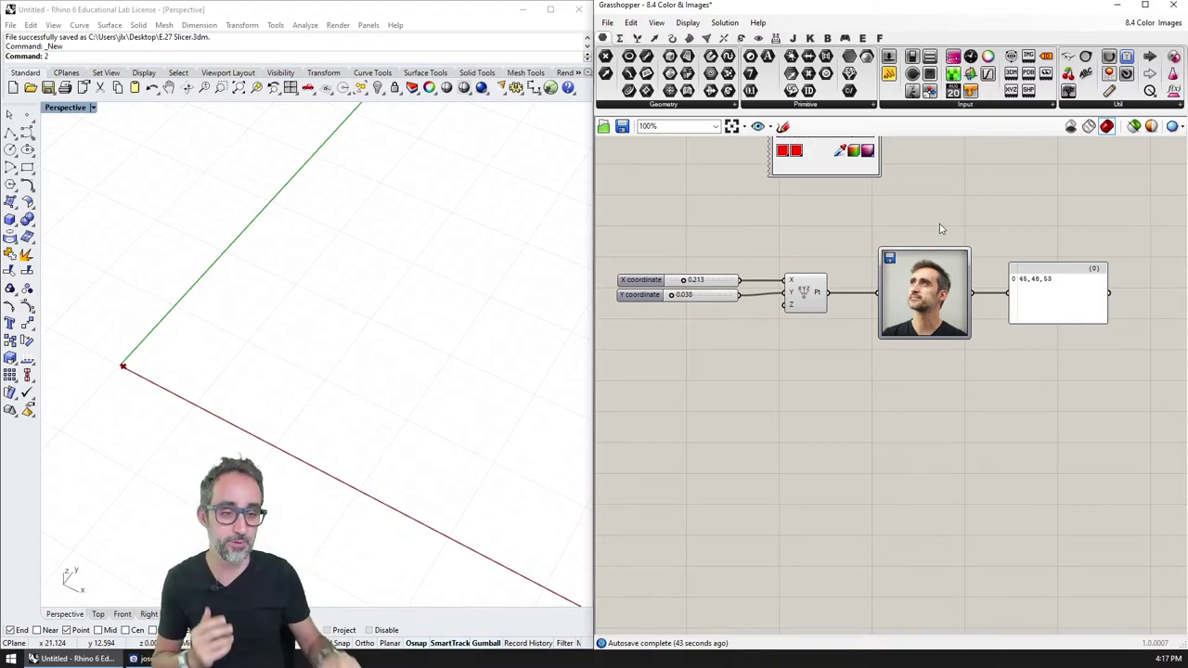
Place a Square grid component on the canvas below the Construct Point component.
scroll(923, 309, up, 4)
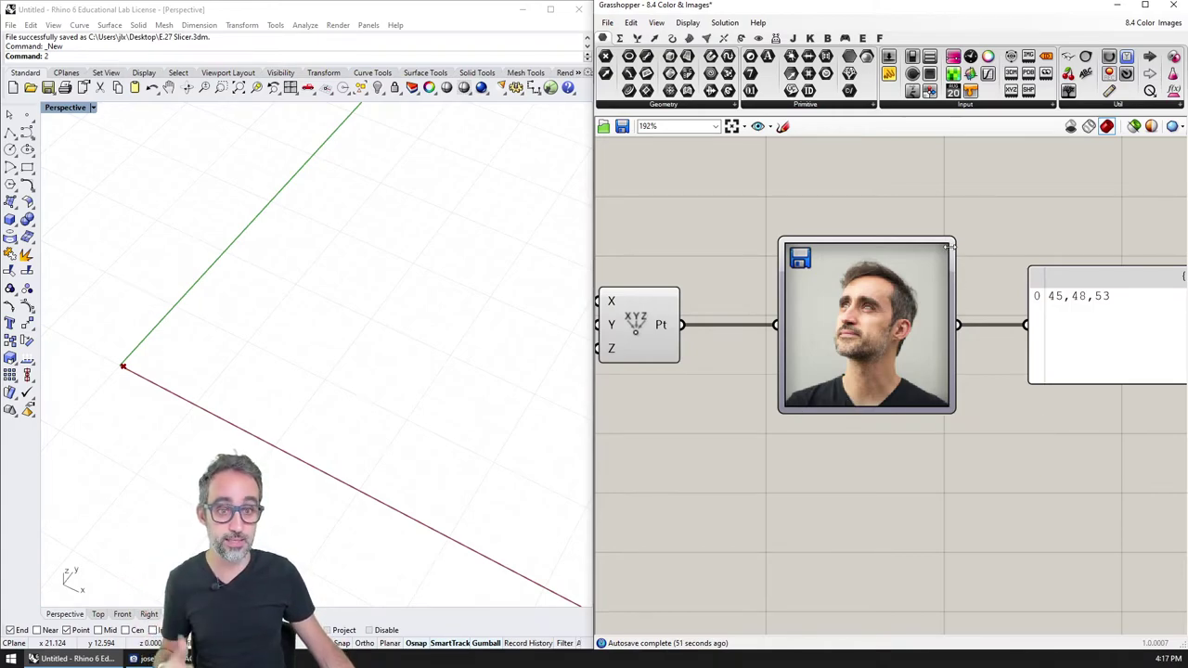
shift+right_drag(82, 343, 390, 366)
scroll(742, 362, down, 5)
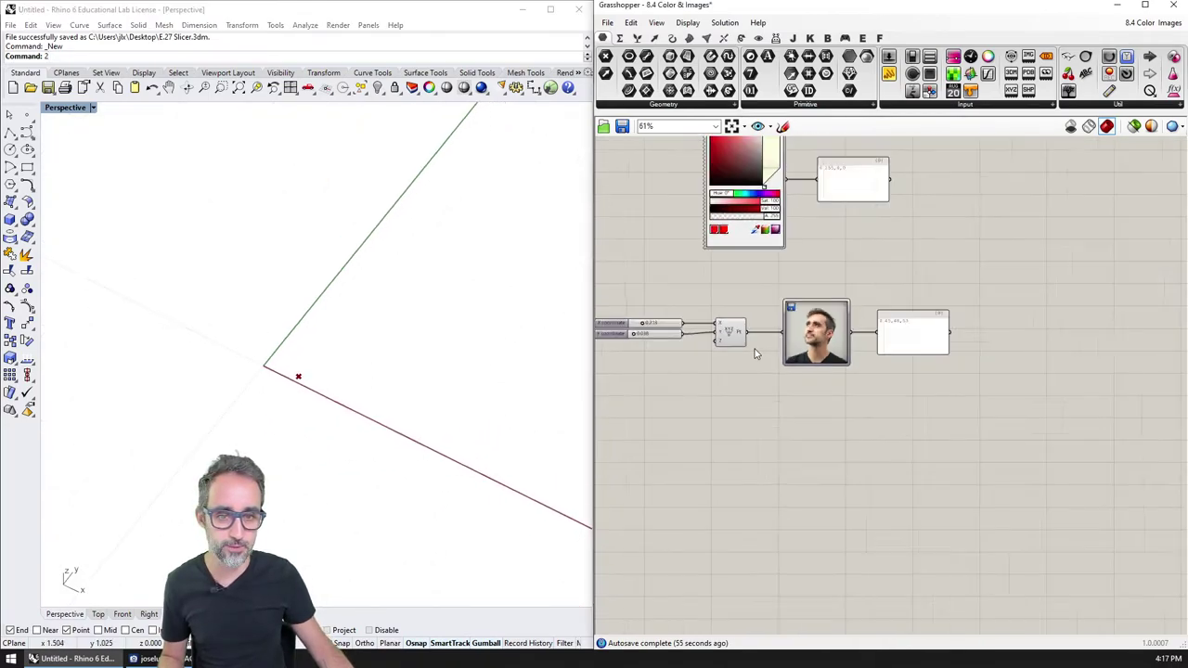
scroll(756, 353, up, 2)
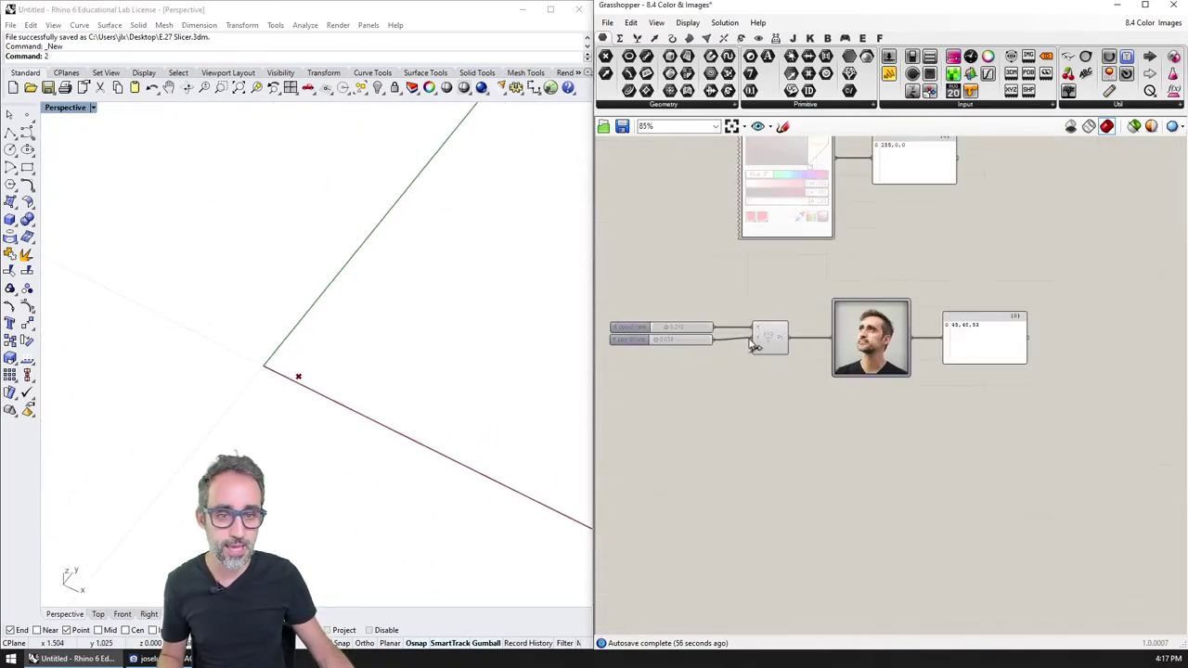
click(672, 38)
click(619, 38)
click(637, 38)
click(654, 38)
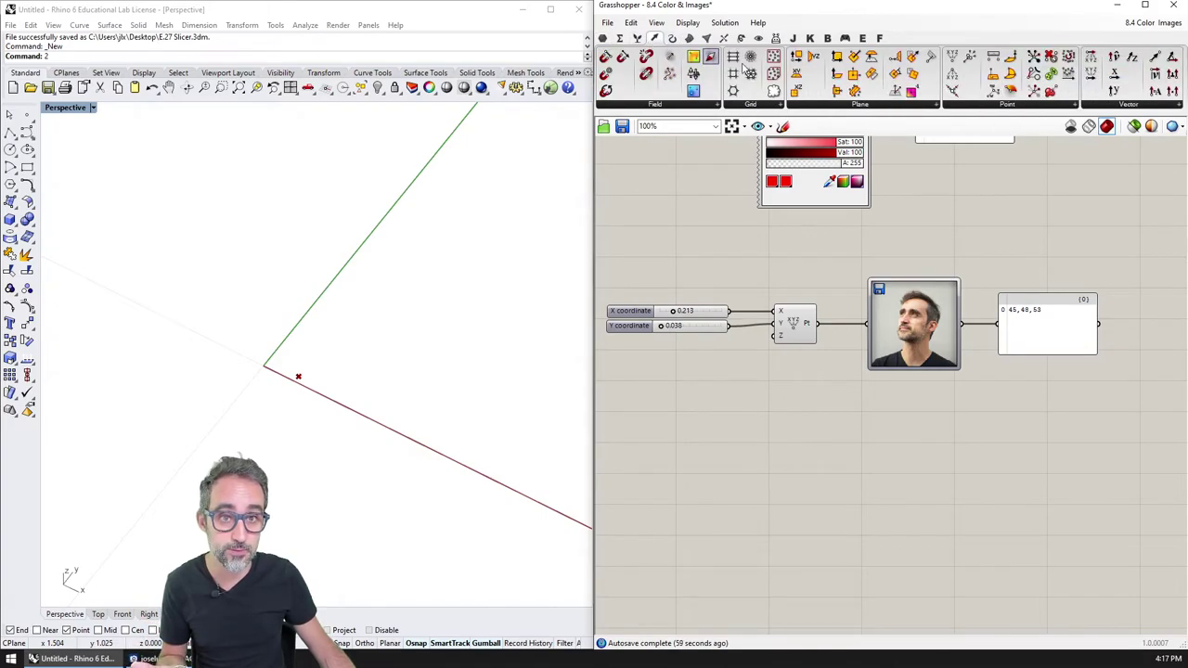
click(750, 103)
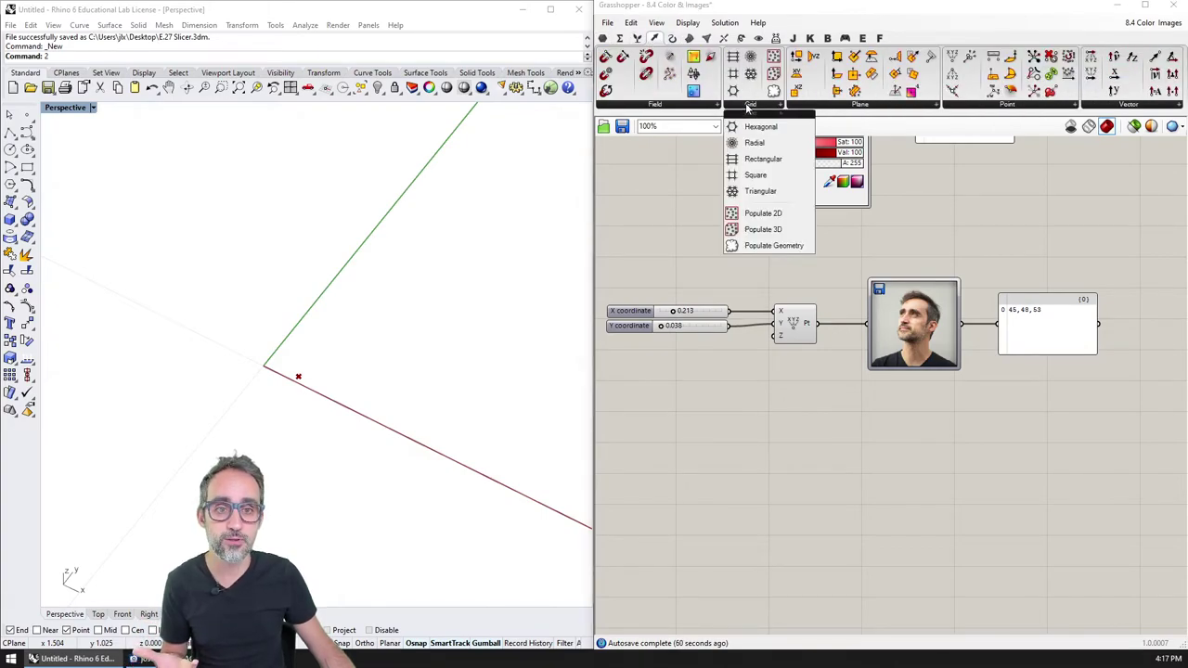
click(750, 177)
click(787, 453)
scroll(817, 437, up, 3)
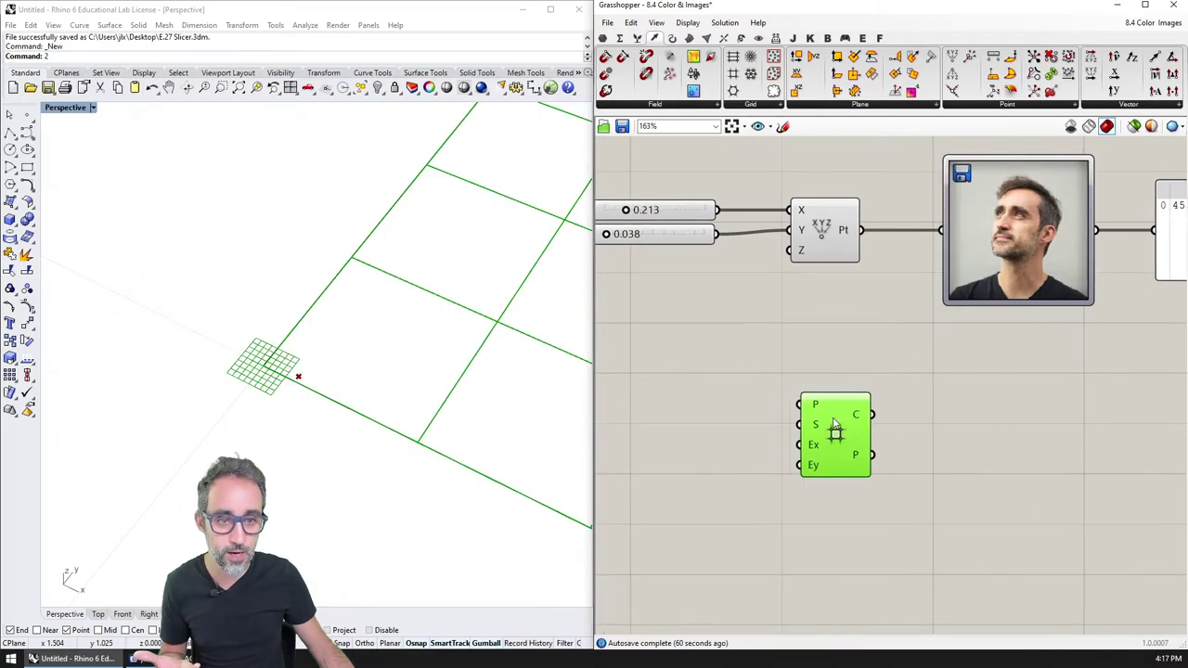
Add a number slider set to 10 beside the Square grid and wire it into the S input.
scroll(826, 427, down, 3)
scroll(814, 433, up, 2)
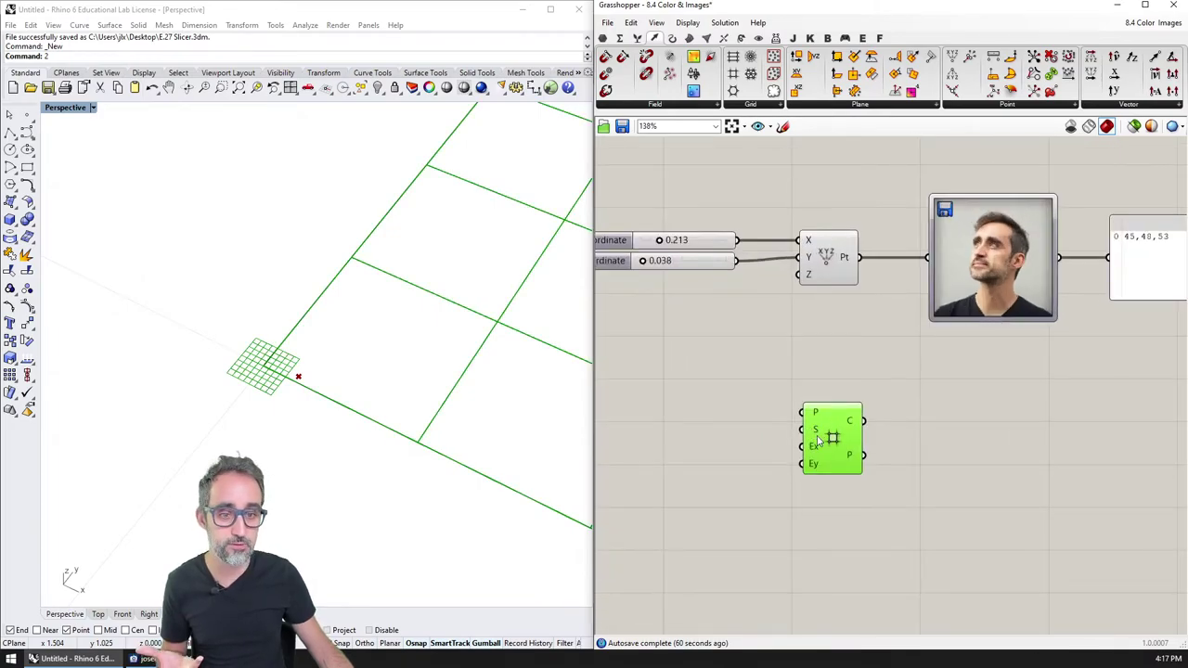
mouse_move(817, 432)
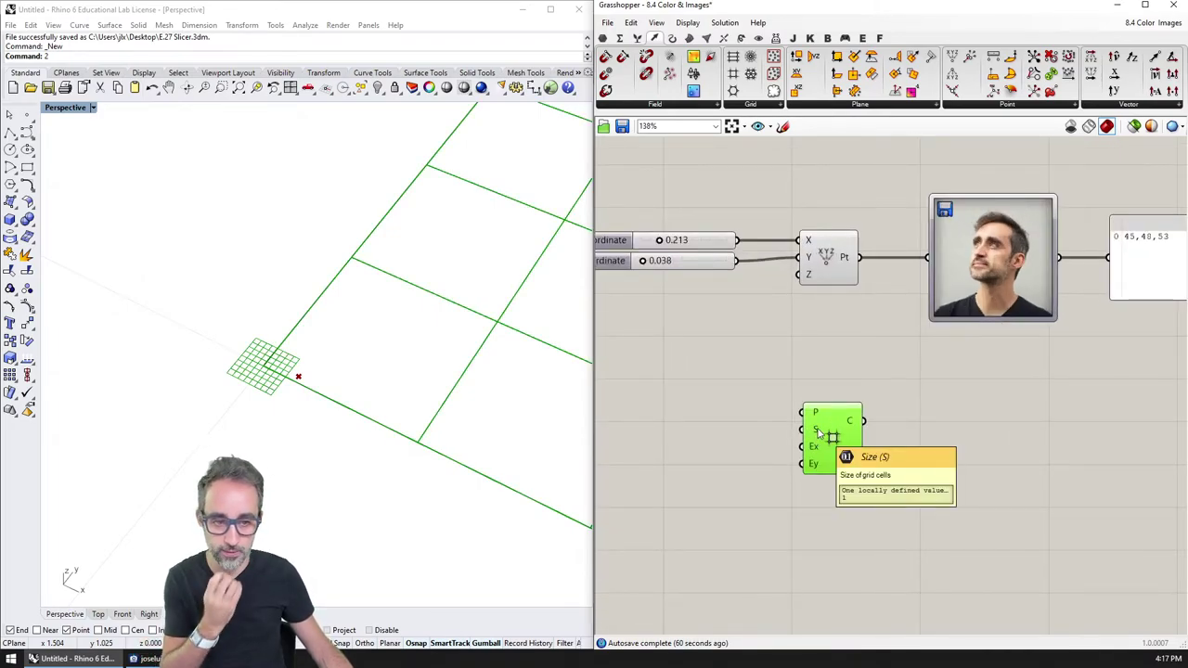
double_click(714, 425)
text(10)
key(Return)
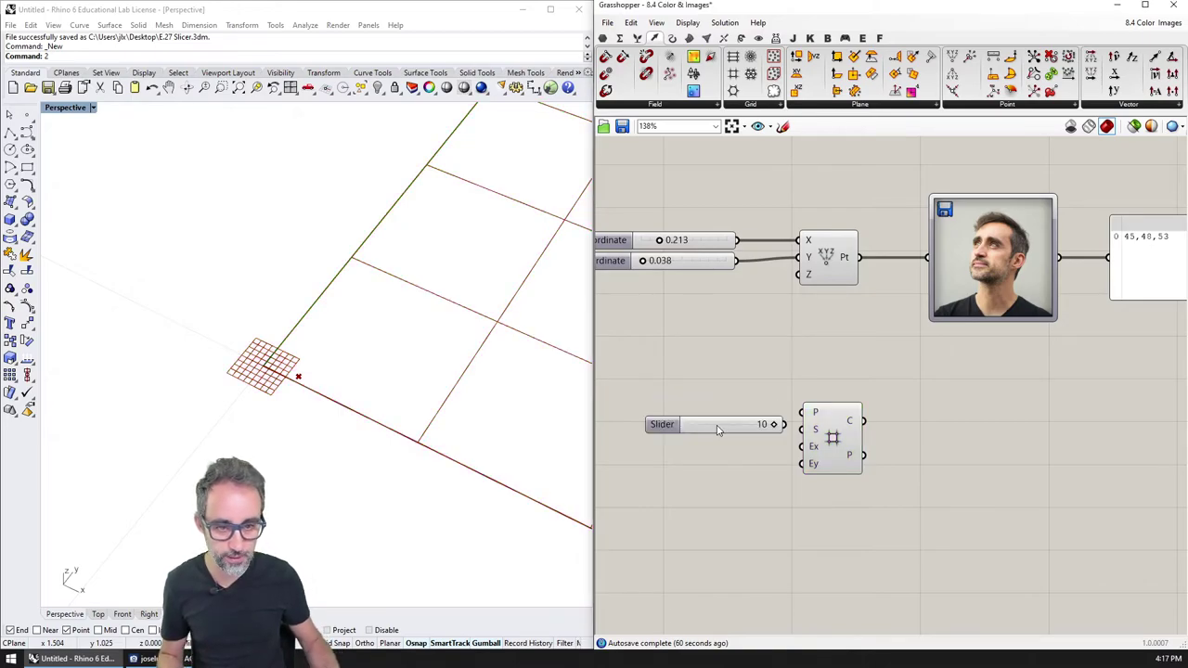
drag(719, 427, 826, 434)
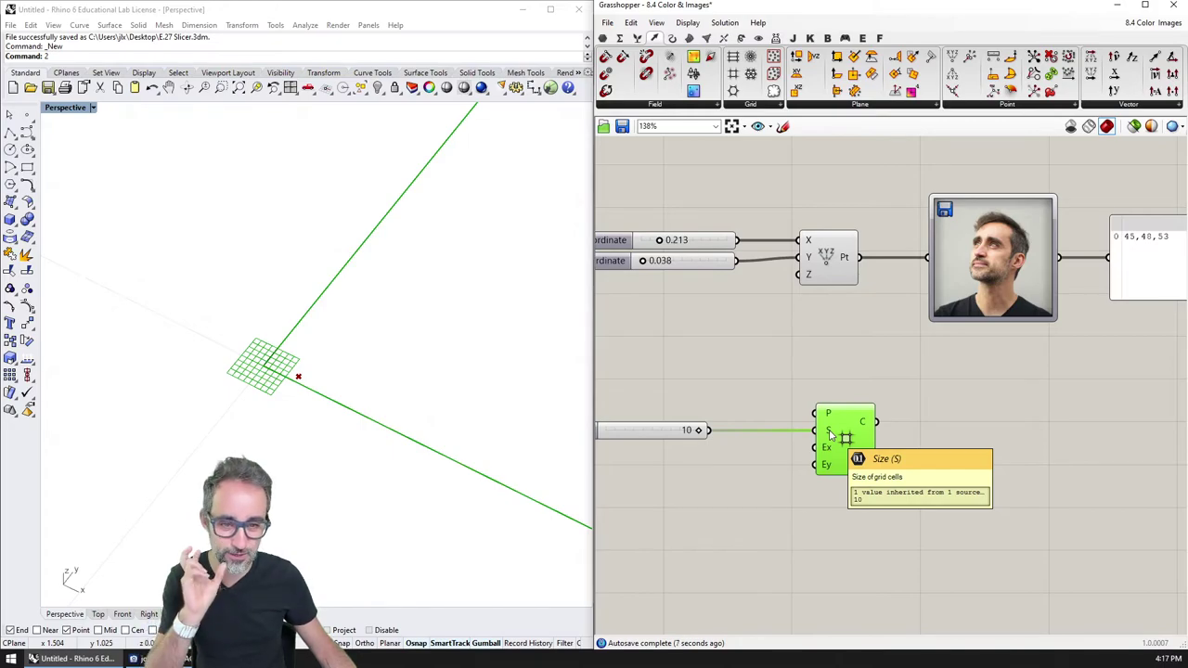
Add a second number slider set to 0.1 and wire it into the grid's Ex and Ey inputs.
scroll(831, 434, down, 2)
double_click(759, 443)
text(0)
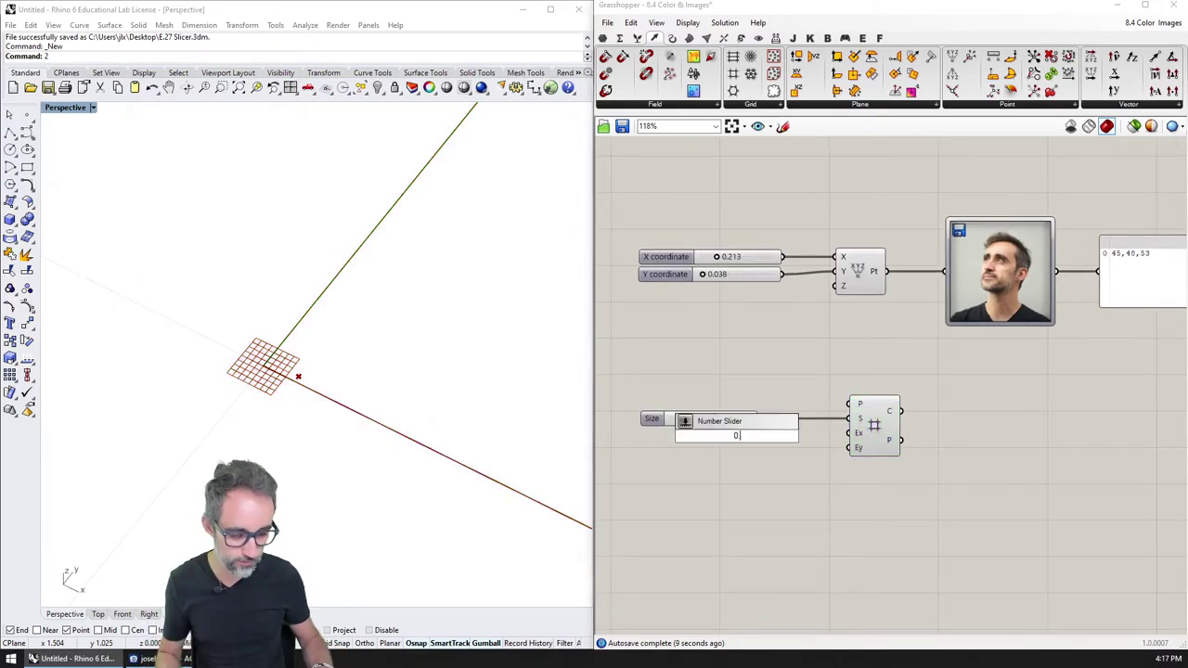
text(.1)
key(Return)
click(764, 439)
drag(848, 433, 778, 440)
drag(784, 438, 847, 450)
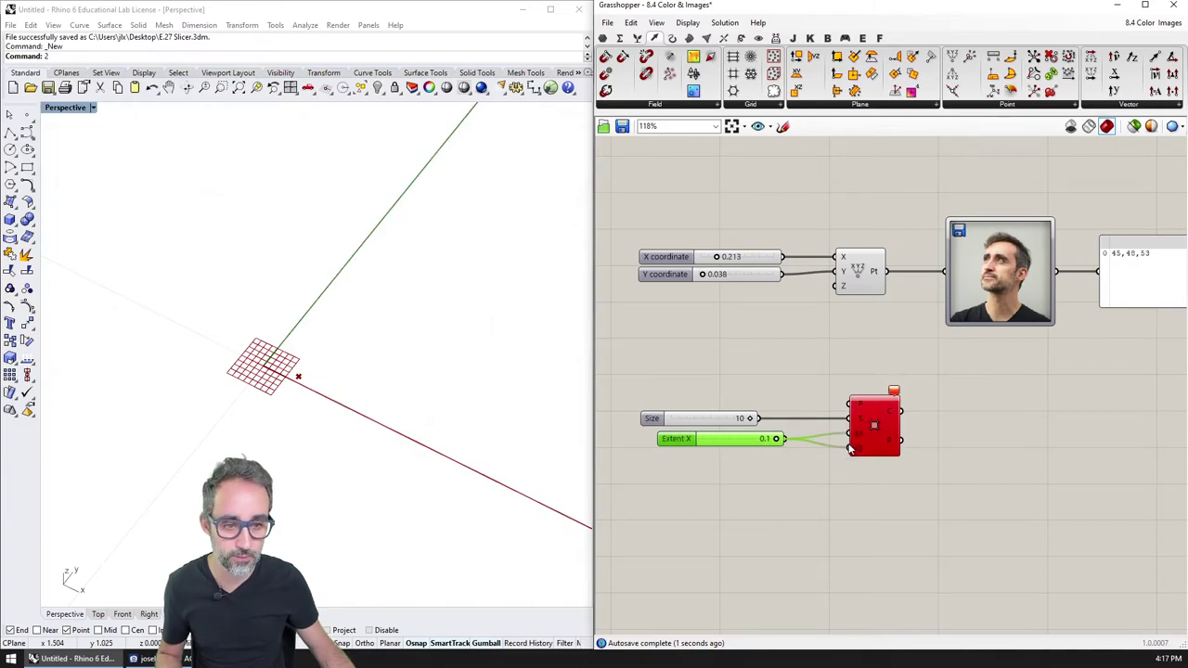
Swap the slider wires so that 0.1 feeds the grid's S input and 10 feeds Ex and Ey.
scroll(862, 433, up, 2)
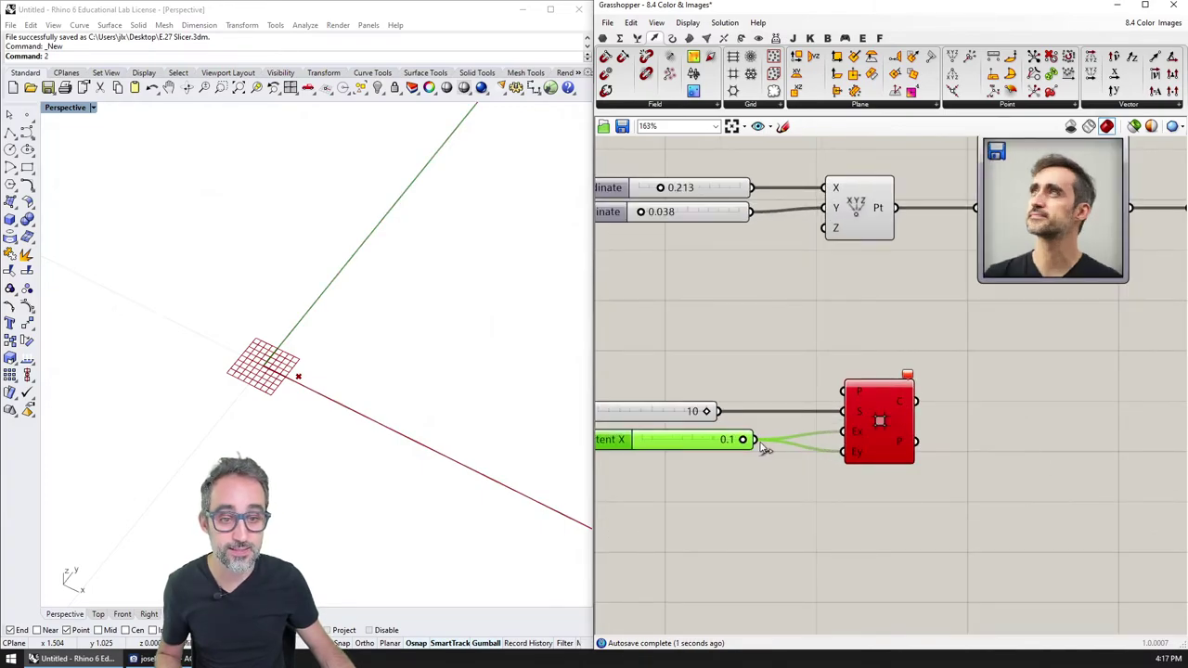
drag(707, 411, 842, 432)
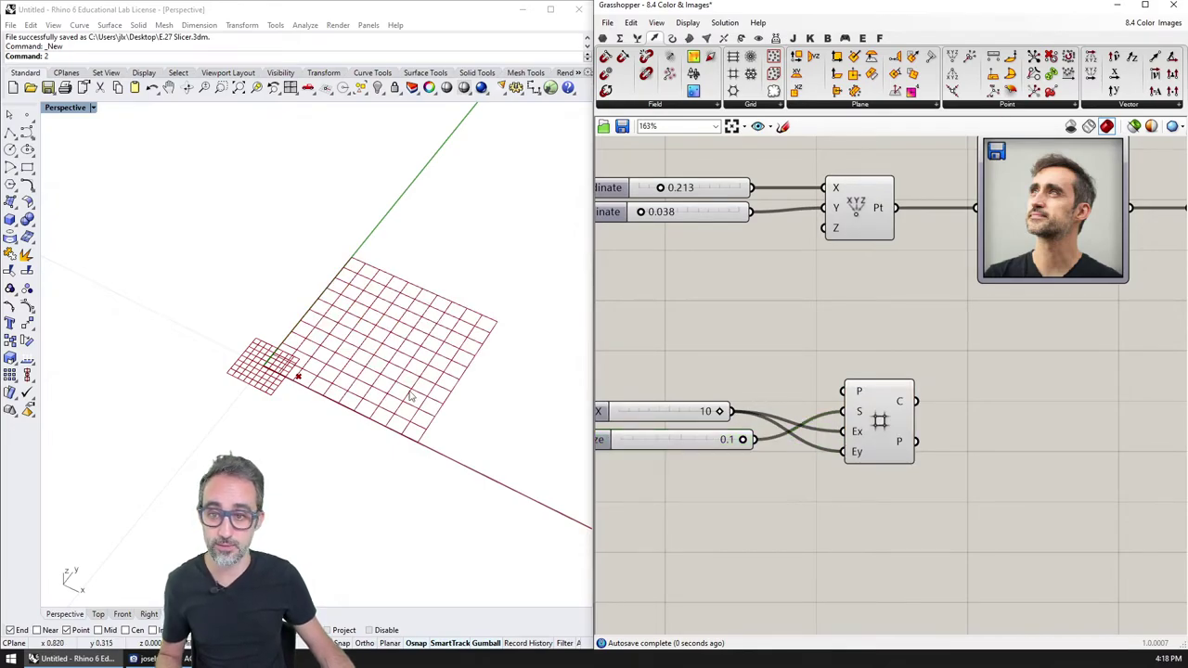
click(909, 406)
right_drag(909, 405, 820, 428)
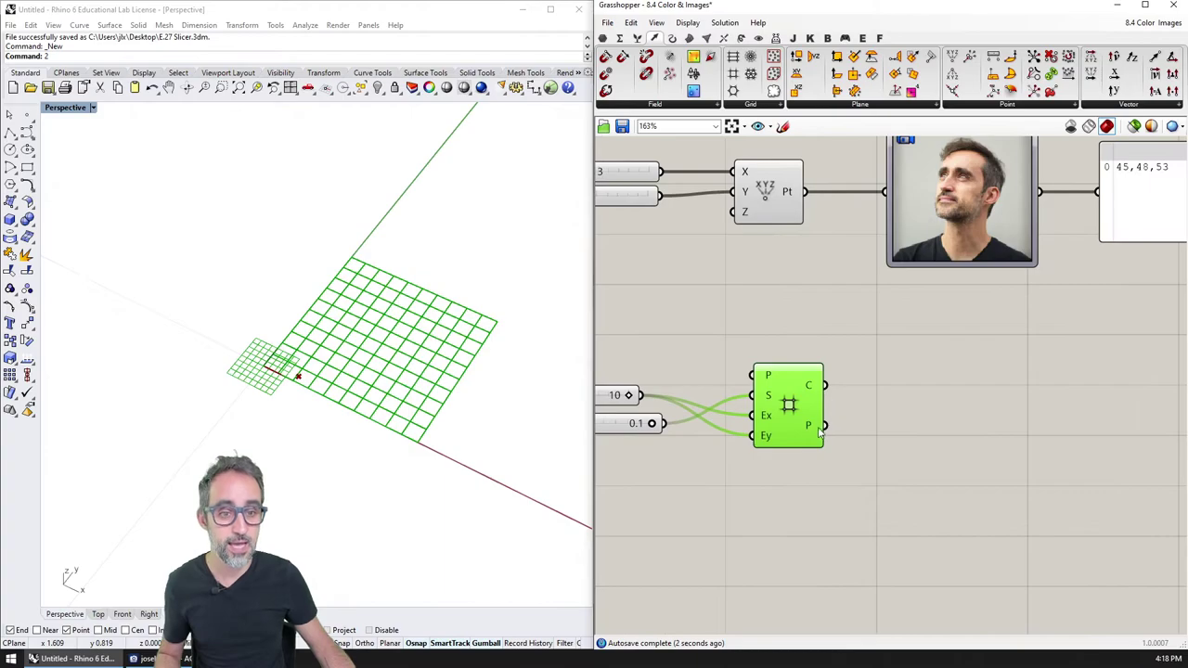
Add a Panel beside the Square grid and wire the grid's P output into it.
mouse_move(814, 431)
double_click(886, 423)
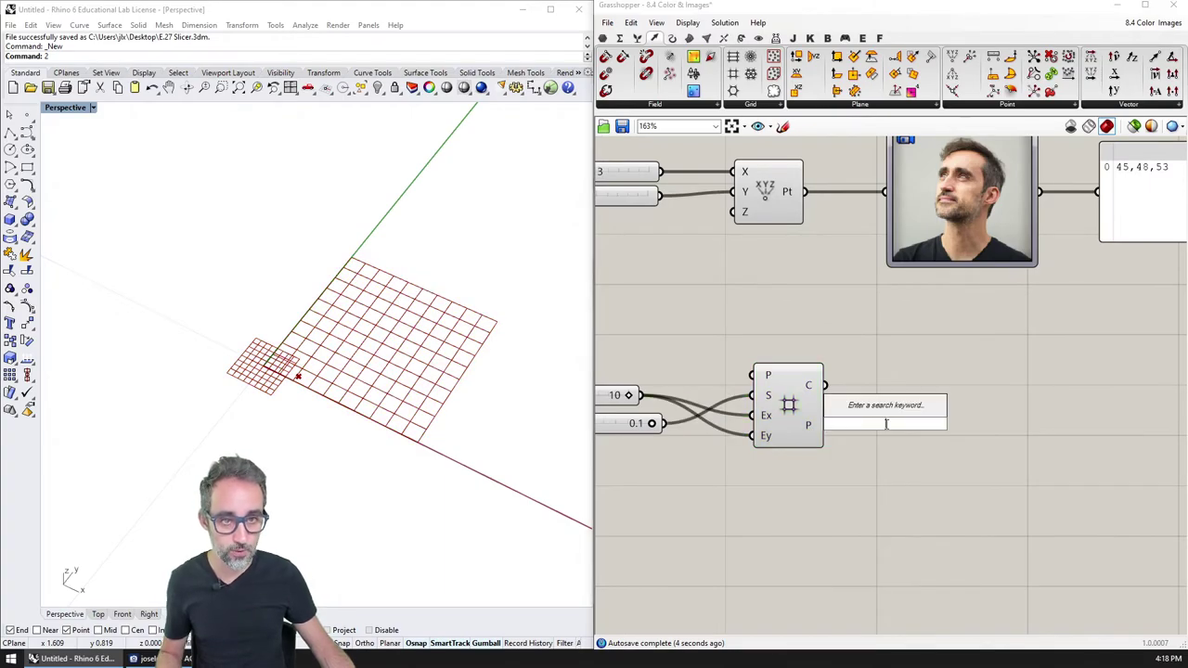
double_click(911, 378)
text(pan)
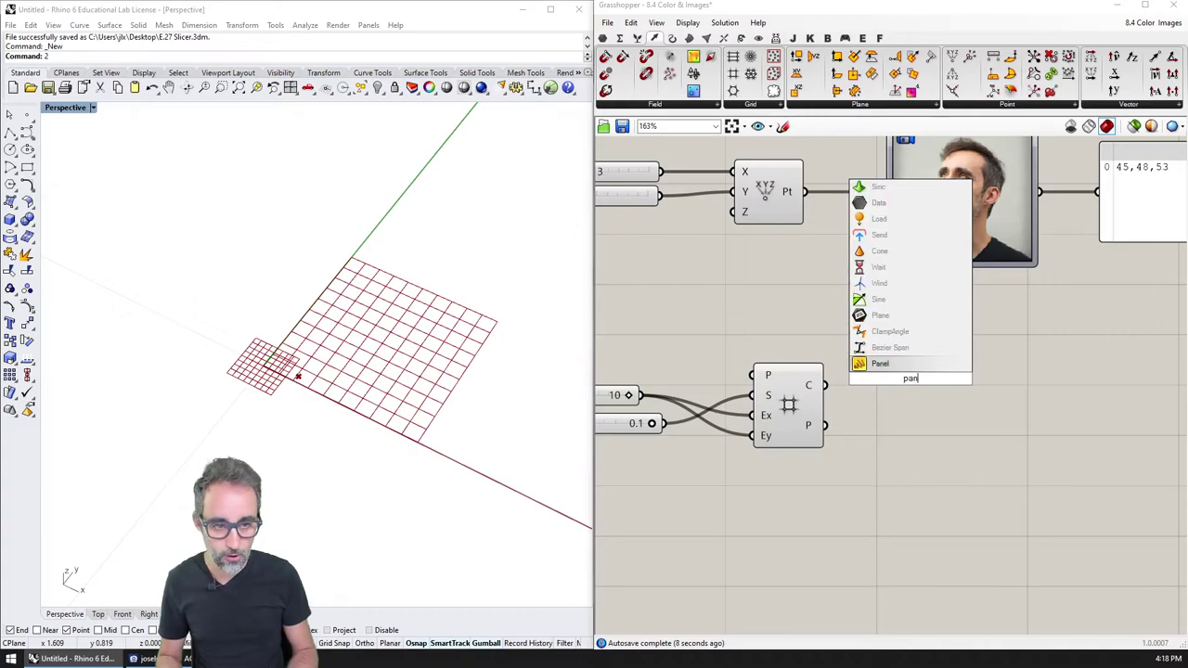
key(Return)
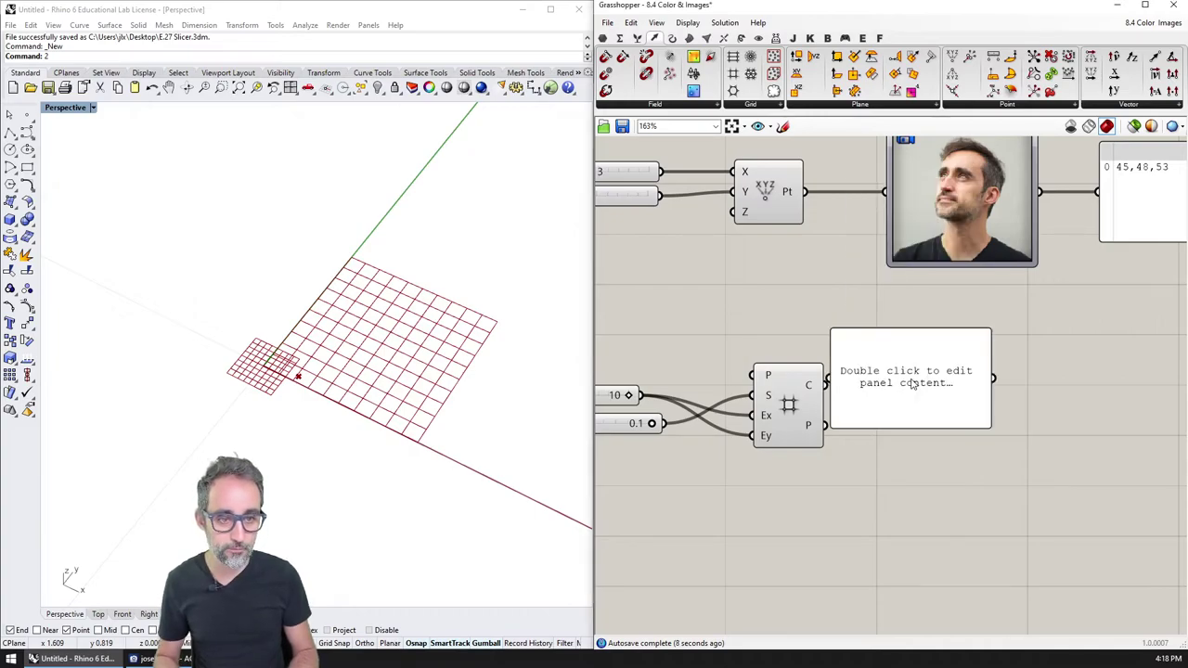
drag(919, 381, 948, 406)
drag(823, 425, 898, 435)
Enlarge the grid points Panel to list more coordinates and move it lower on the canvas.
scroll(985, 464, down, 2)
drag(967, 457, 1072, 609)
scroll(983, 612, up, 4)
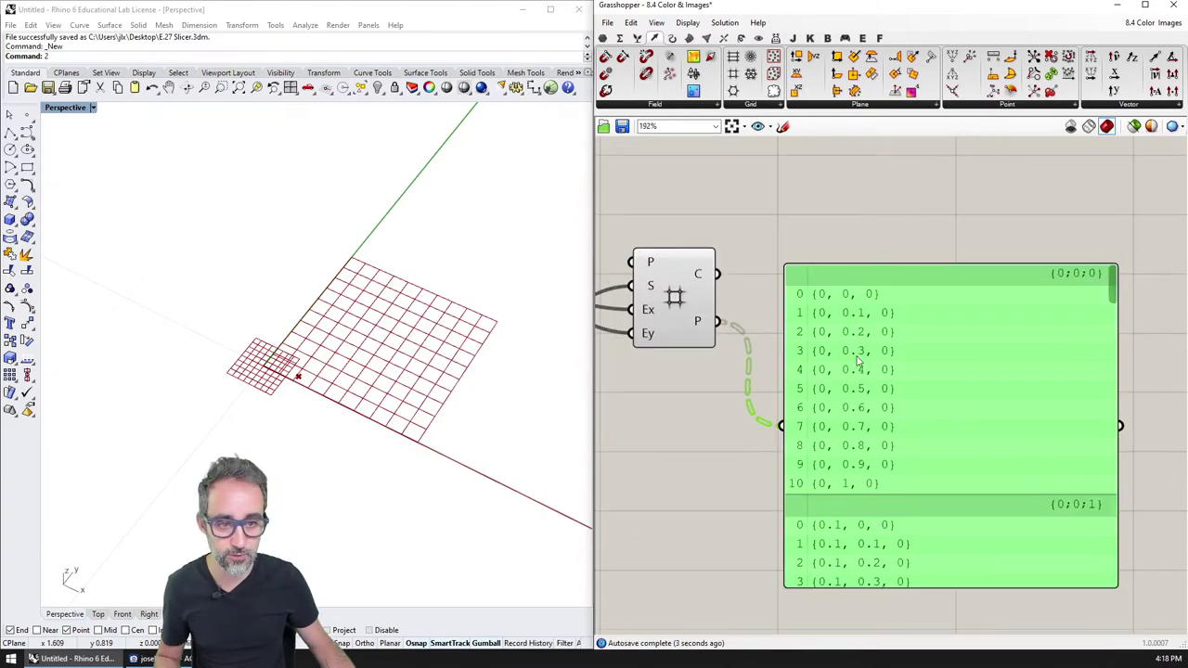
scroll(844, 501, down, 3)
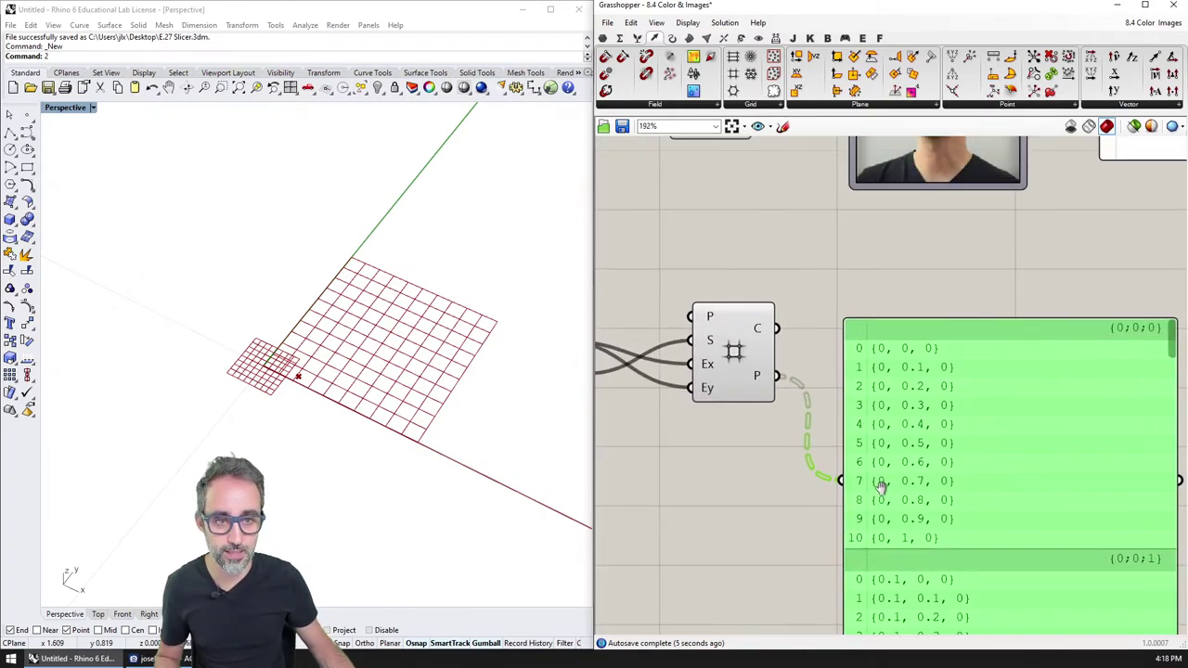
drag(906, 389, 873, 455)
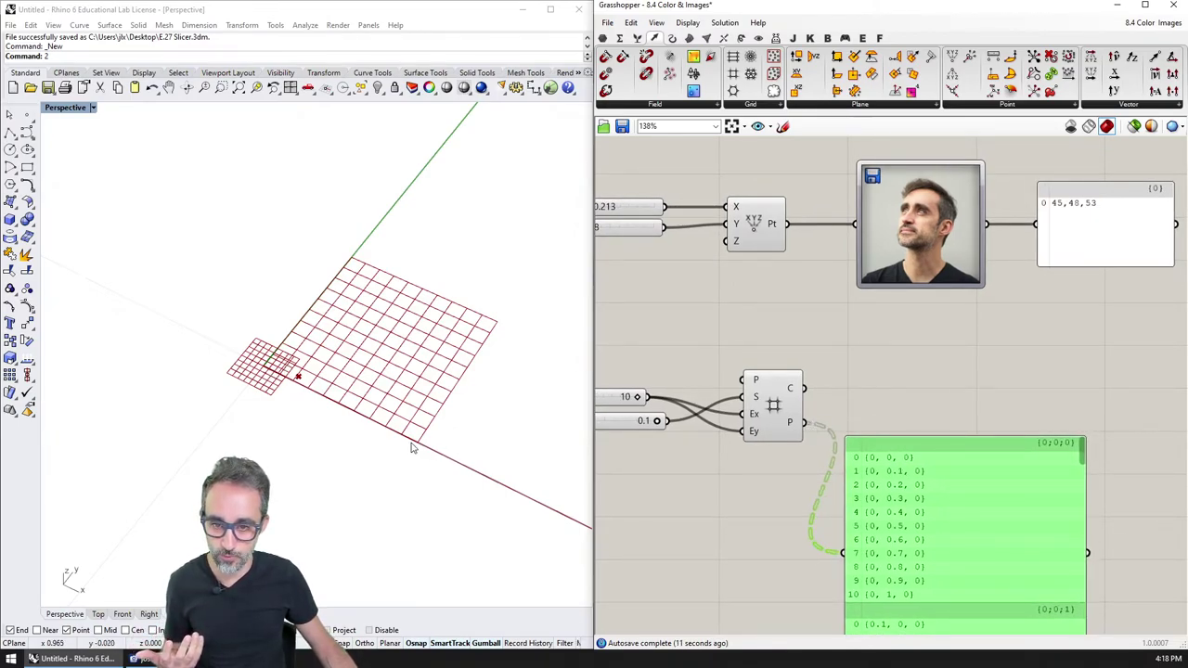
Wire the grid's P output into the Image Sampler and enlarge the sampler's output Panel to list the sampled colours.
drag(791, 427, 852, 224)
right_drag(1098, 246, 912, 246)
click(988, 240)
drag(988, 239, 1030, 610)
right_drag(950, 455, 982, 407)
scroll(982, 406, down, 2)
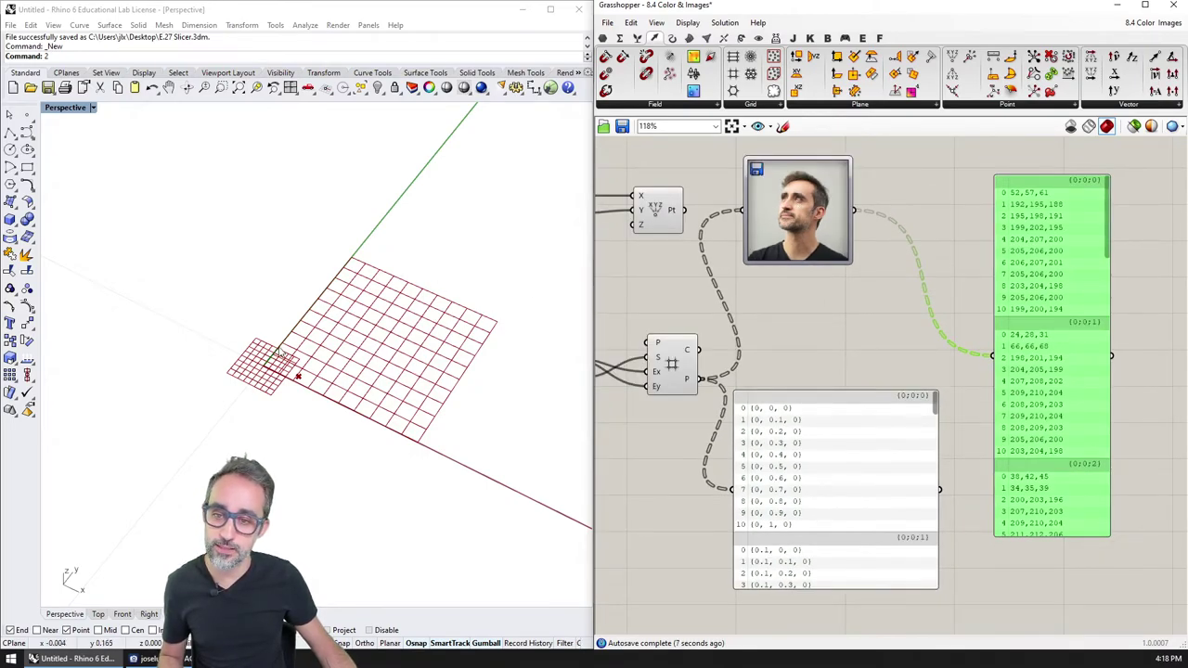
Move the grid points Panel farther below the Square grid component and inspect the grid in the Perspective viewport.
right_drag(358, 267, 334, 271)
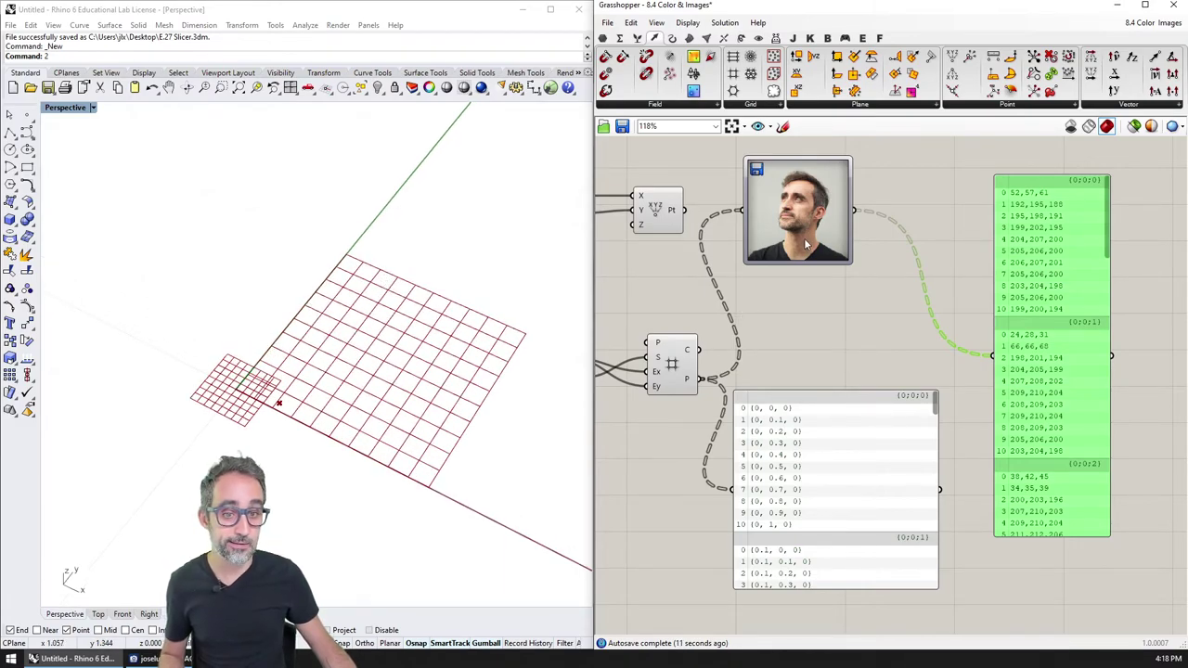
drag(829, 426, 826, 498)
right_drag(827, 498, 860, 410)
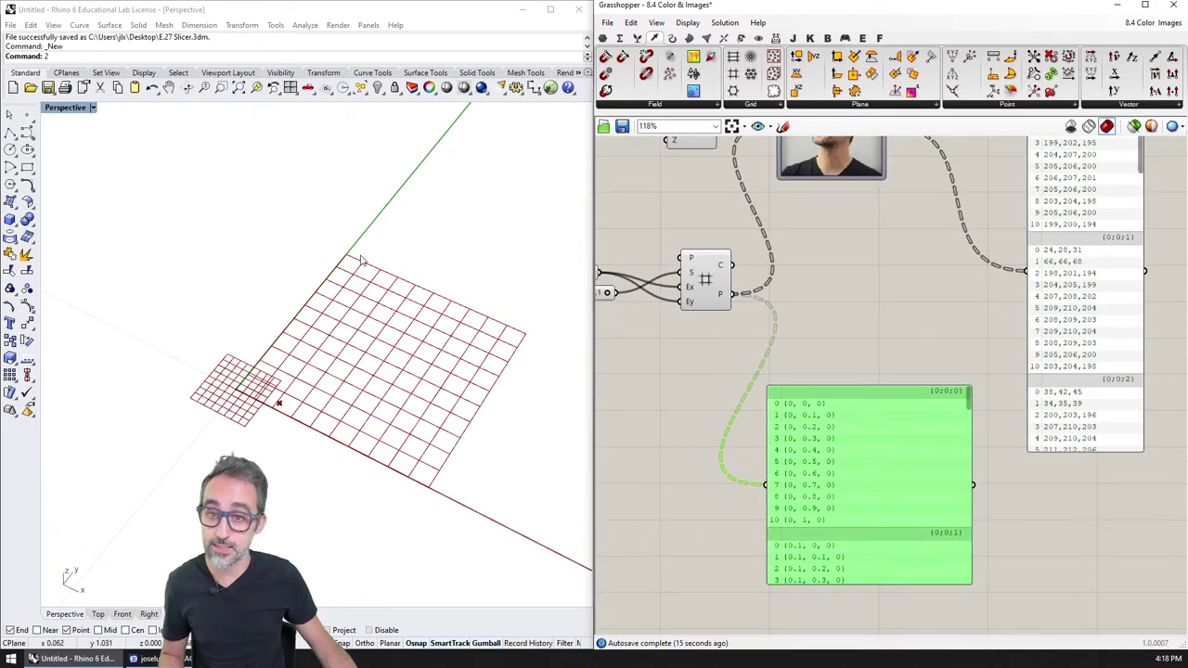
click(378, 415)
shift+right_drag(378, 415, 341, 316)
right_drag(862, 295, 884, 346)
click(861, 198)
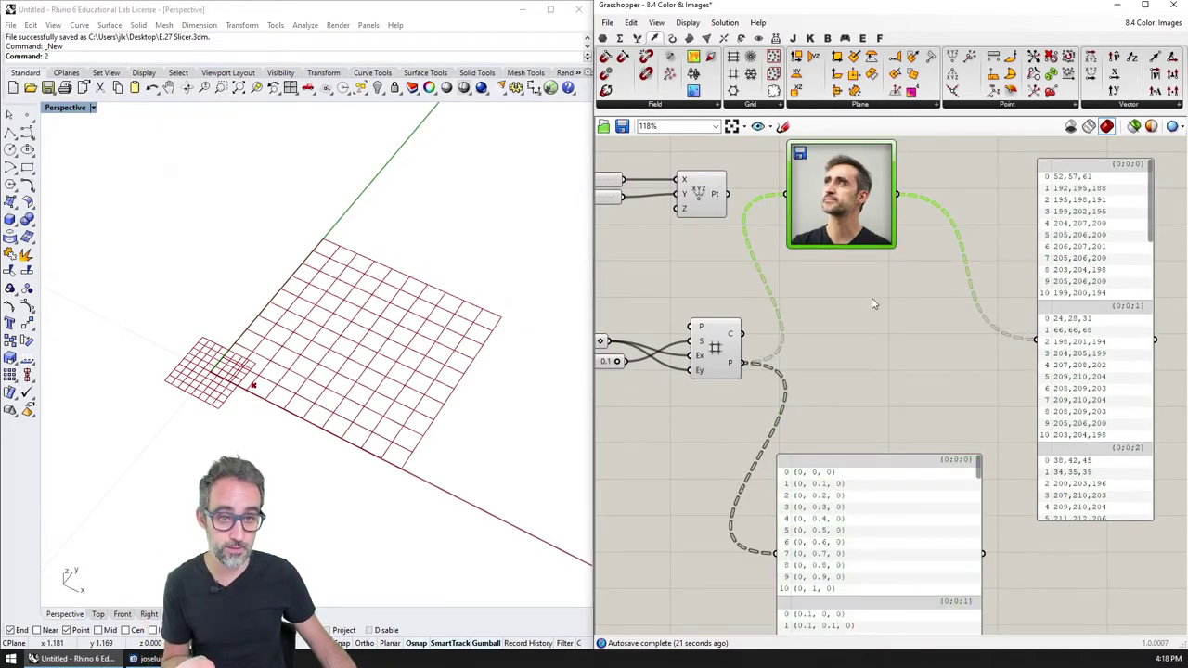
Add a Sphere component beside the Square grid and wire the grid's P output into its B input.
double_click(843, 372)
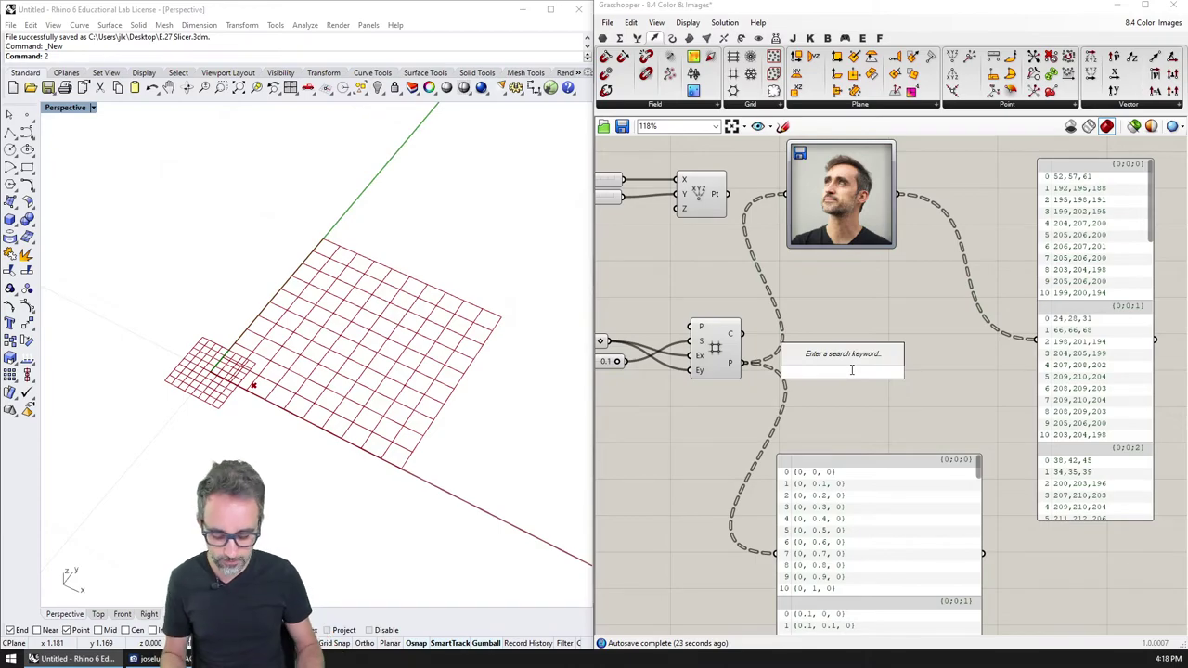
text(sphere)
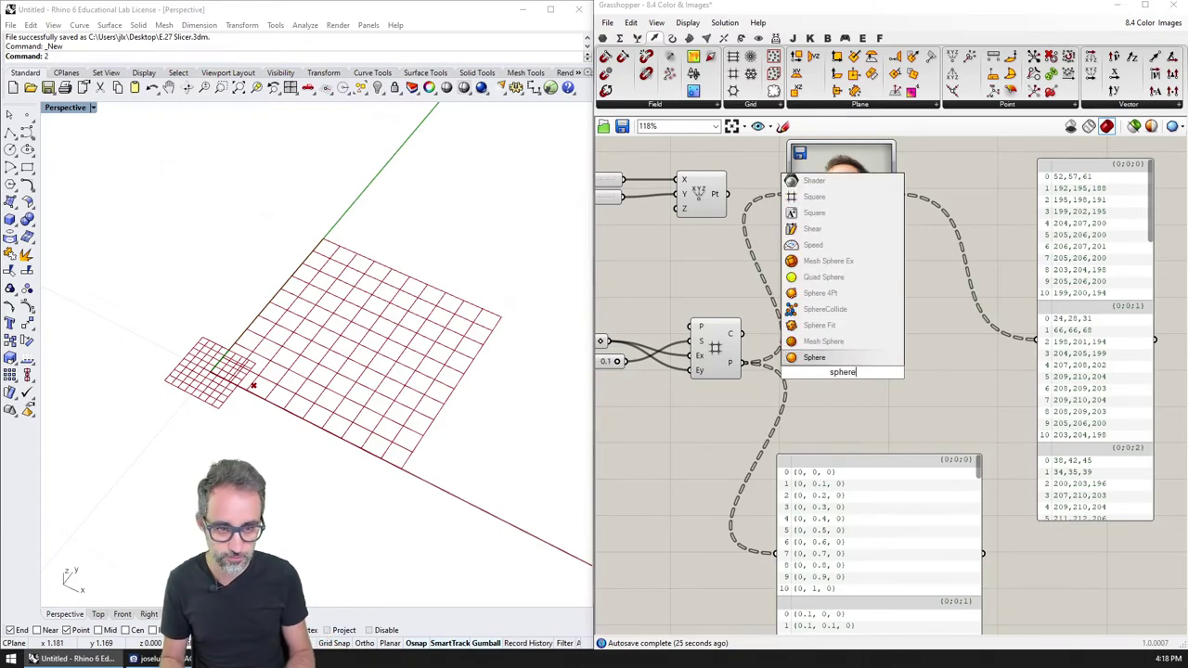
key(Return)
drag(754, 365, 884, 373)
click(850, 369)
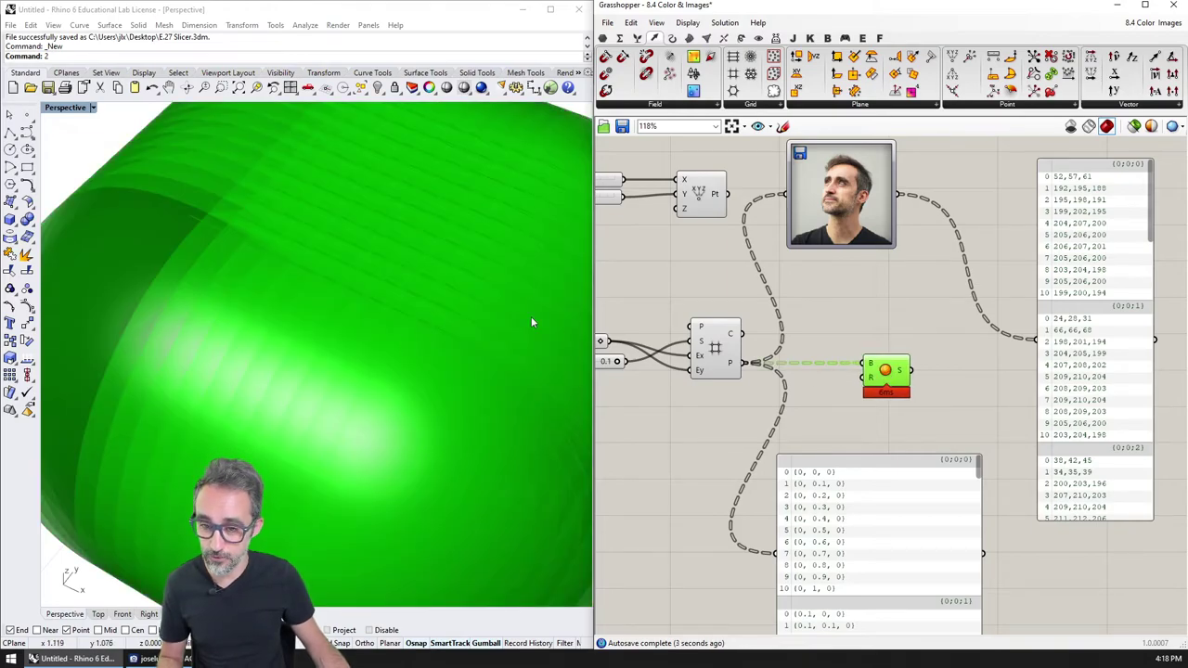
Add a Number Slider with three decimals and an upper limit of 1.000 below the Square grid and set it to 0.050.
right_drag(741, 387, 833, 419)
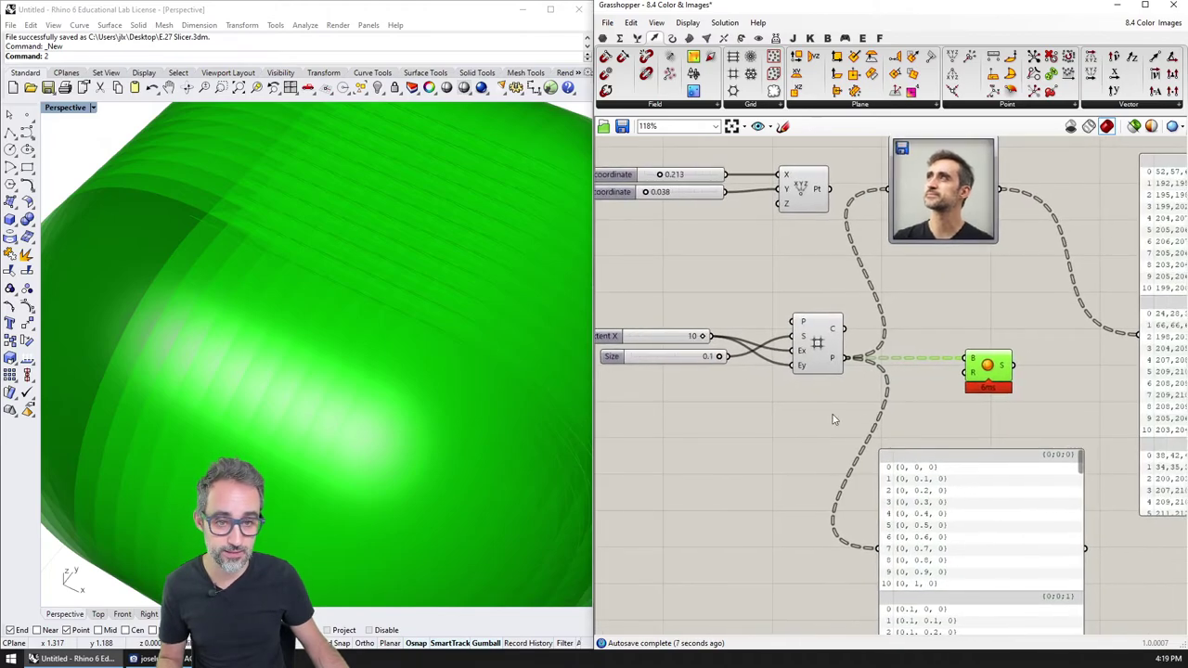
double_click(822, 414)
text(0.00)
key(BackSpace)
key(BackSpace)
key(BackSpace)
key(BackSpace)
text(1)
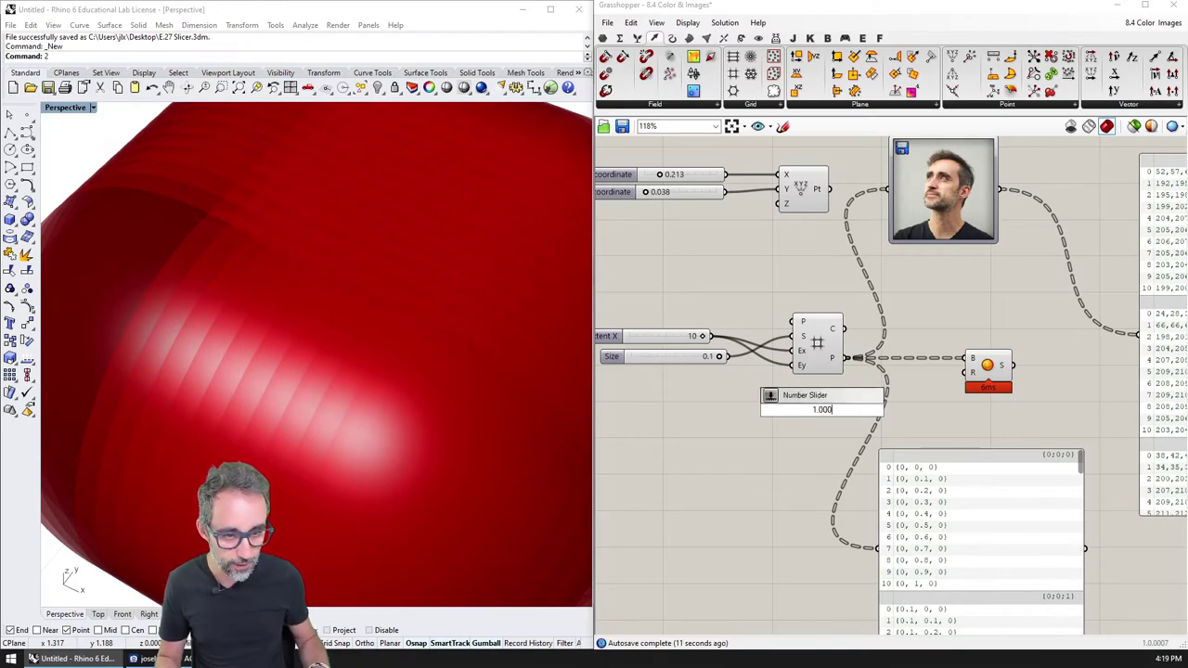
key(Return)
text(0.05)
key(Return)
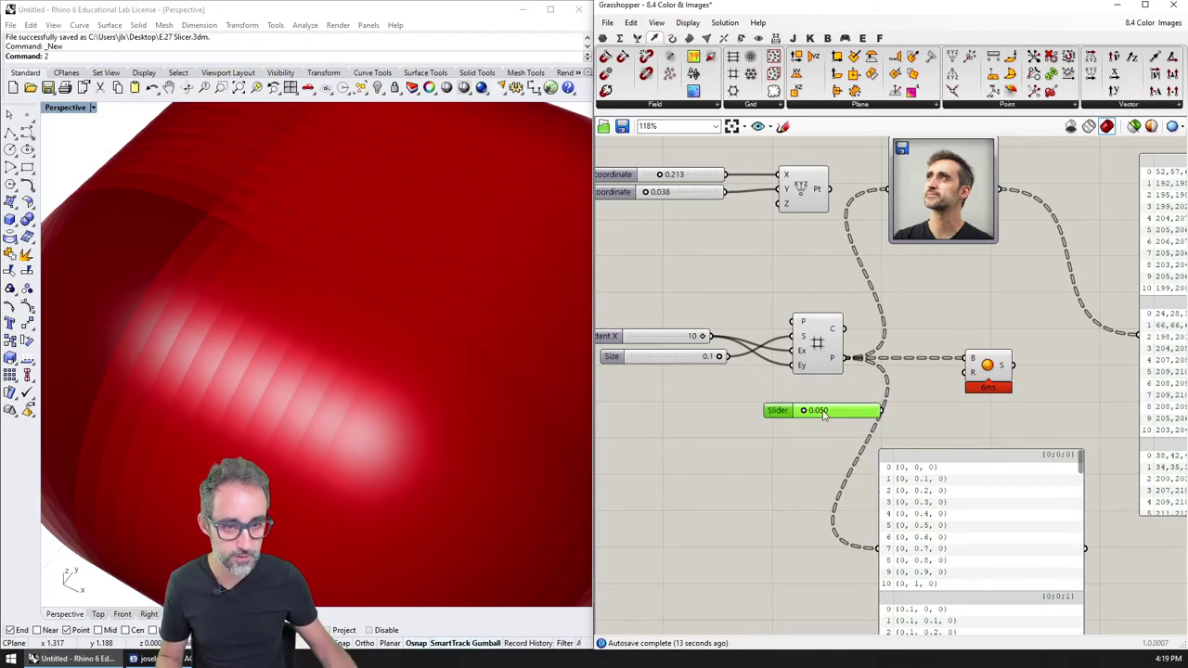
Wire the 0.050 slider into the Sphere's R input and place it beneath the Size slider.
drag(883, 410, 971, 373)
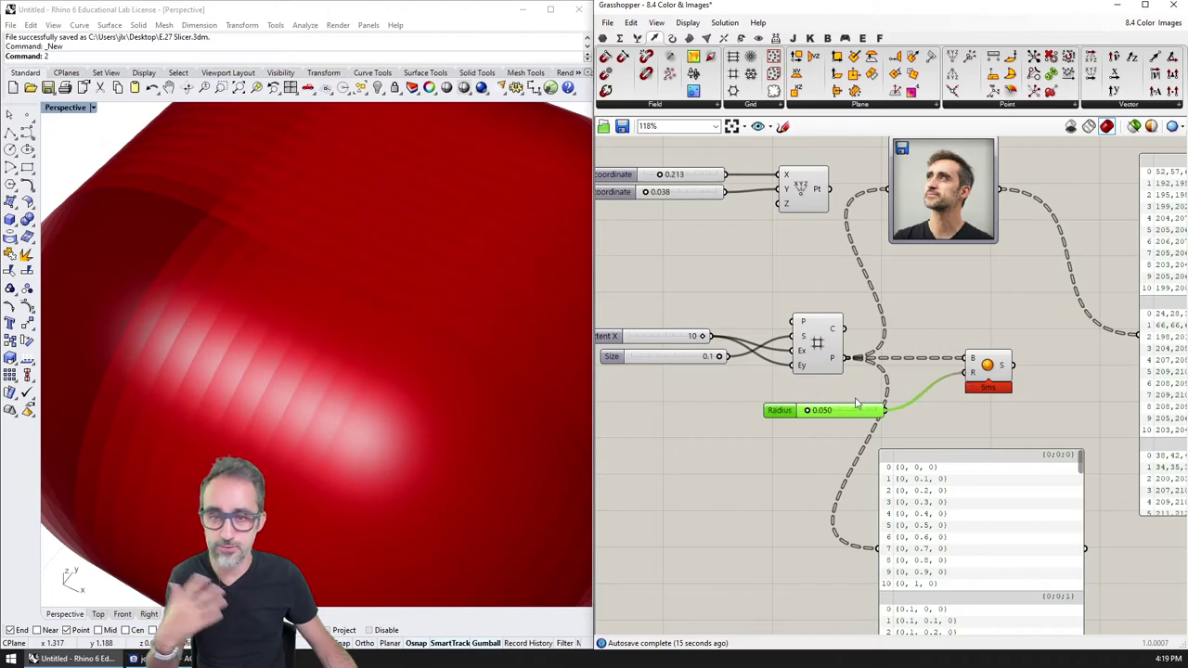
drag(854, 414, 693, 394)
right_drag(390, 364, 350, 358)
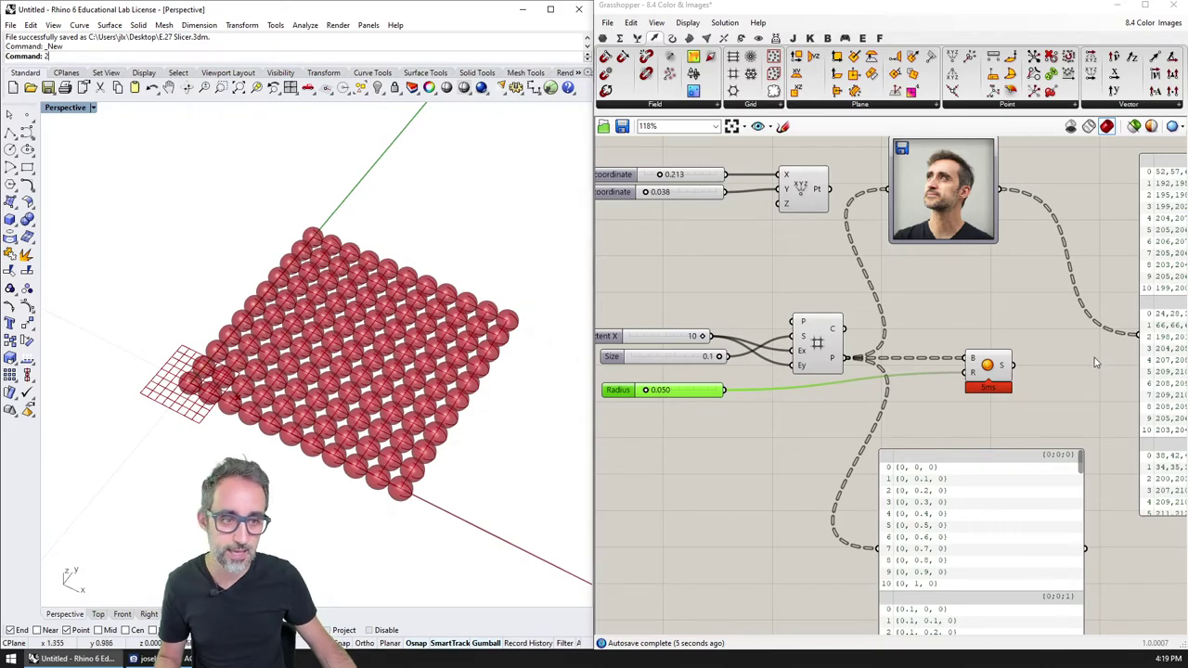
Place a Custom Preview component beside the Sphere component and move the grid points Panel lower to clear space.
right_drag(1094, 362, 933, 347)
click(824, 362)
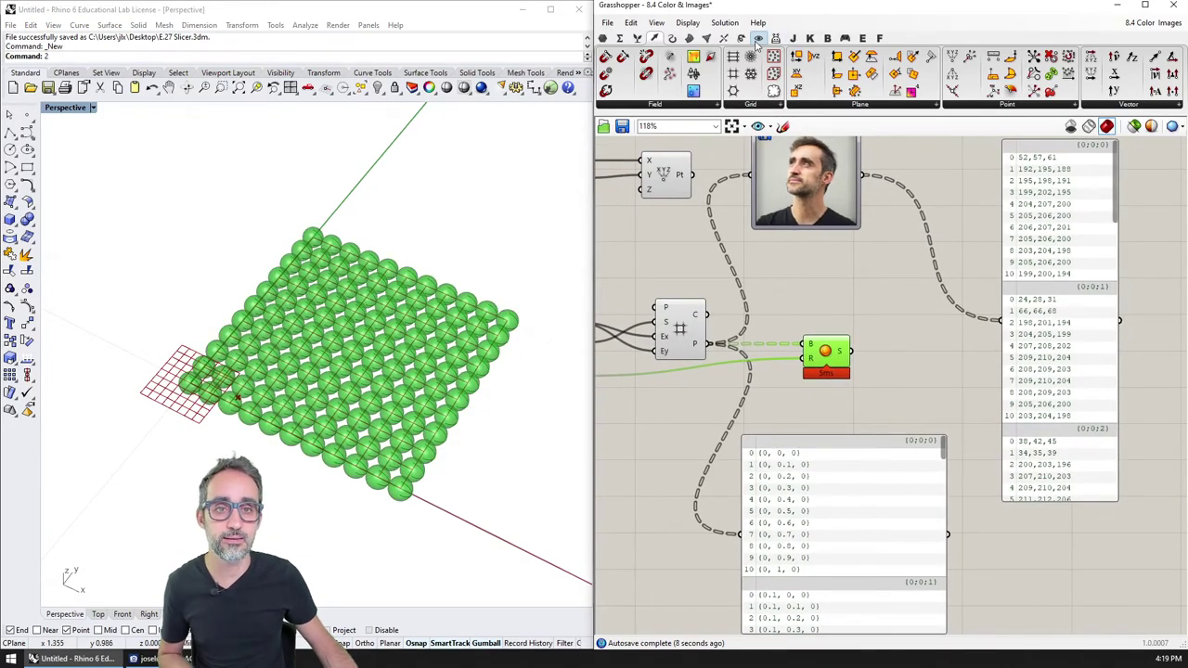
click(758, 40)
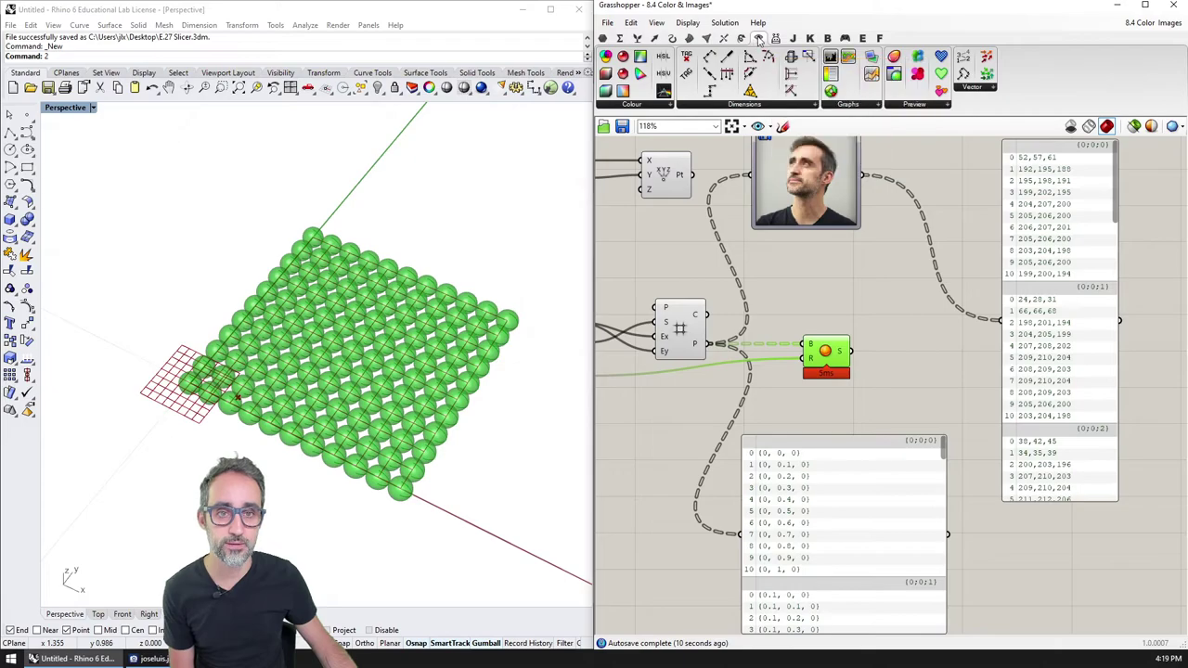
click(916, 104)
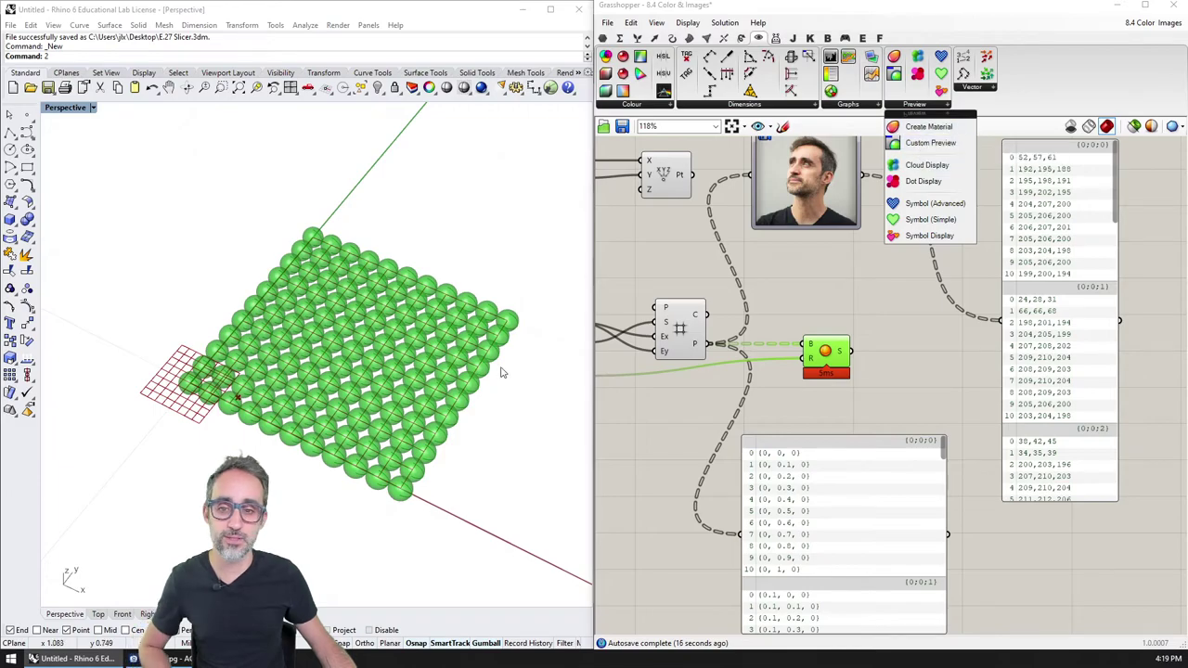
click(668, 368)
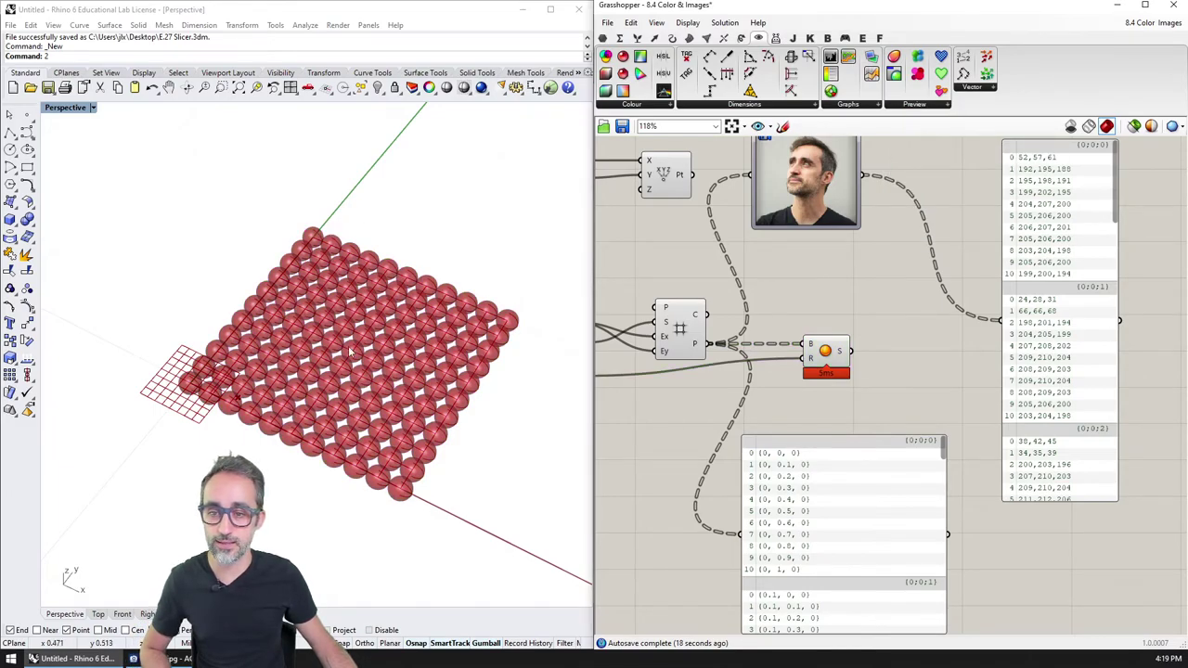
click(914, 107)
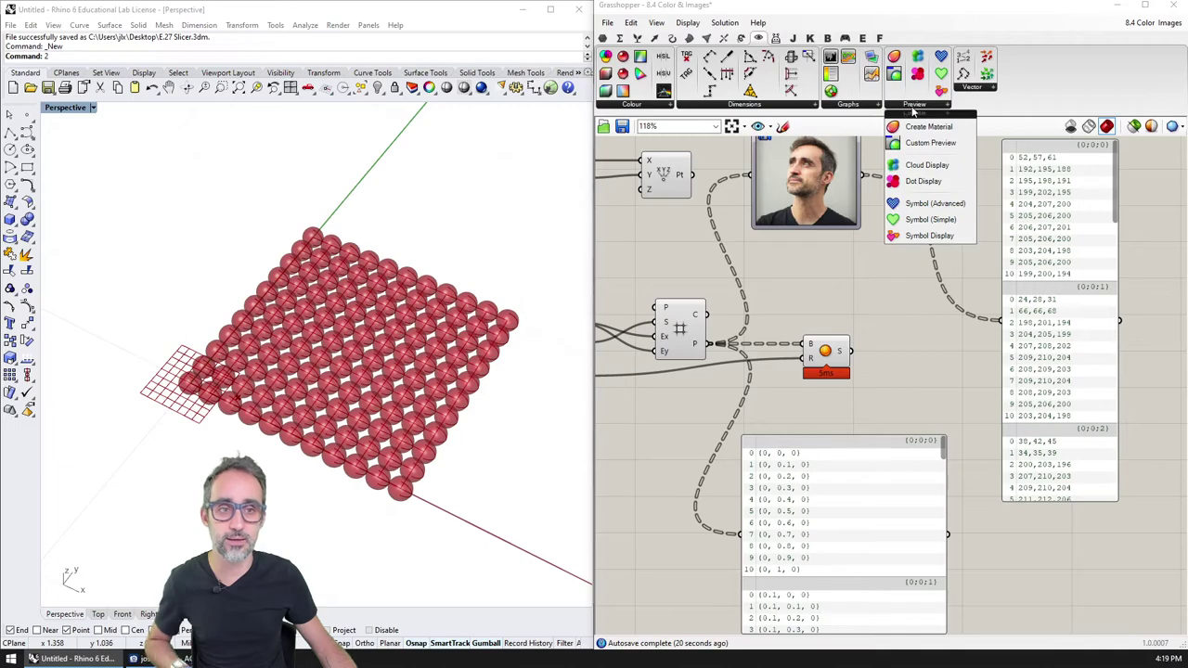
drag(930, 142, 921, 388)
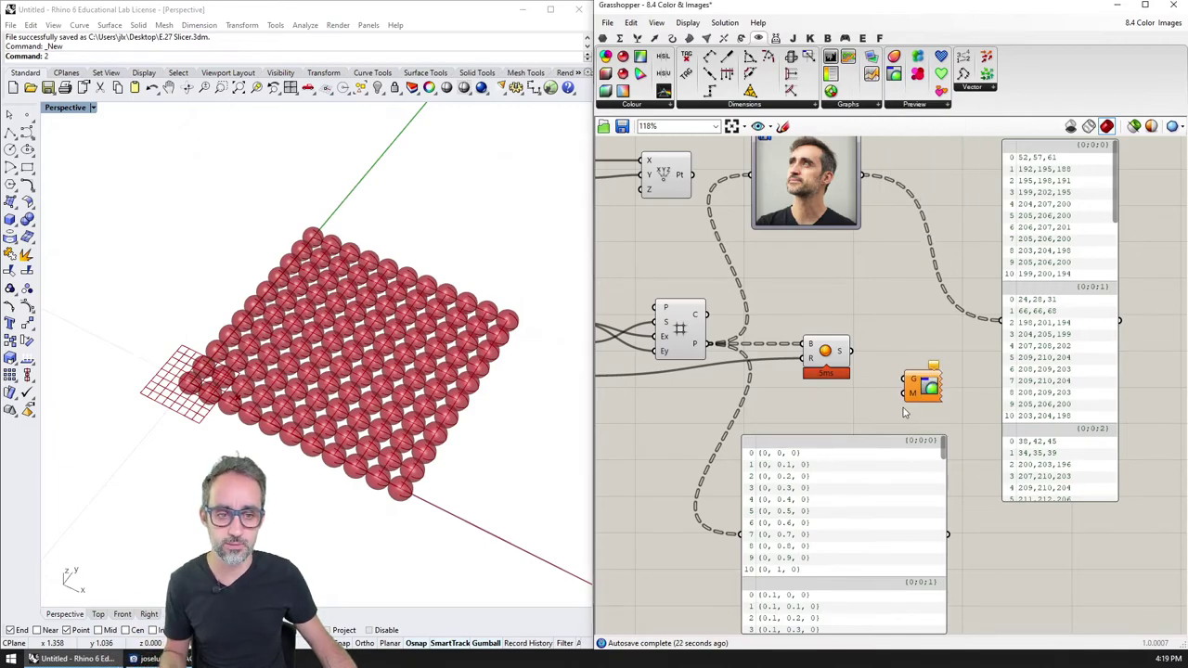
drag(904, 441, 910, 497)
Wire the Sphere's S output into the Custom Preview's G input and view the previewed spheres in the Perspective viewport.
click(914, 107)
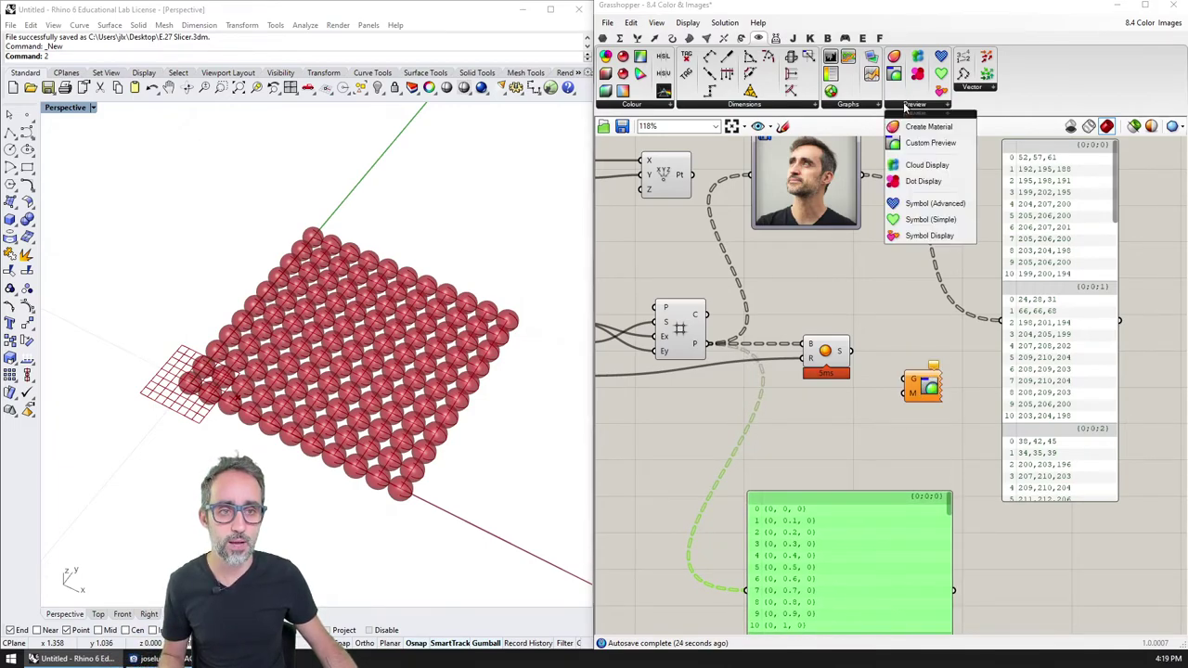
click(859, 360)
drag(854, 353, 928, 361)
click(876, 411)
right_drag(440, 422, 394, 437)
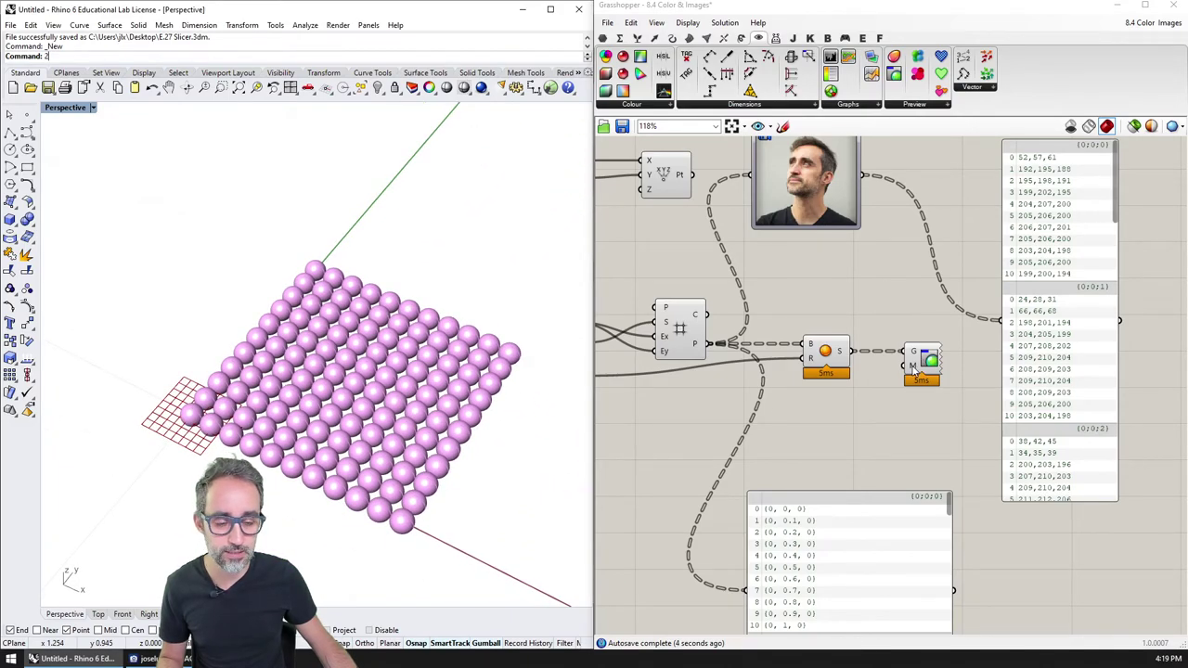
right_drag(484, 439, 409, 333)
Shift the Custom Preview slightly away from the Sphere and wire the portrait Image Sampler's output into its M input.
right_drag(882, 276, 897, 300)
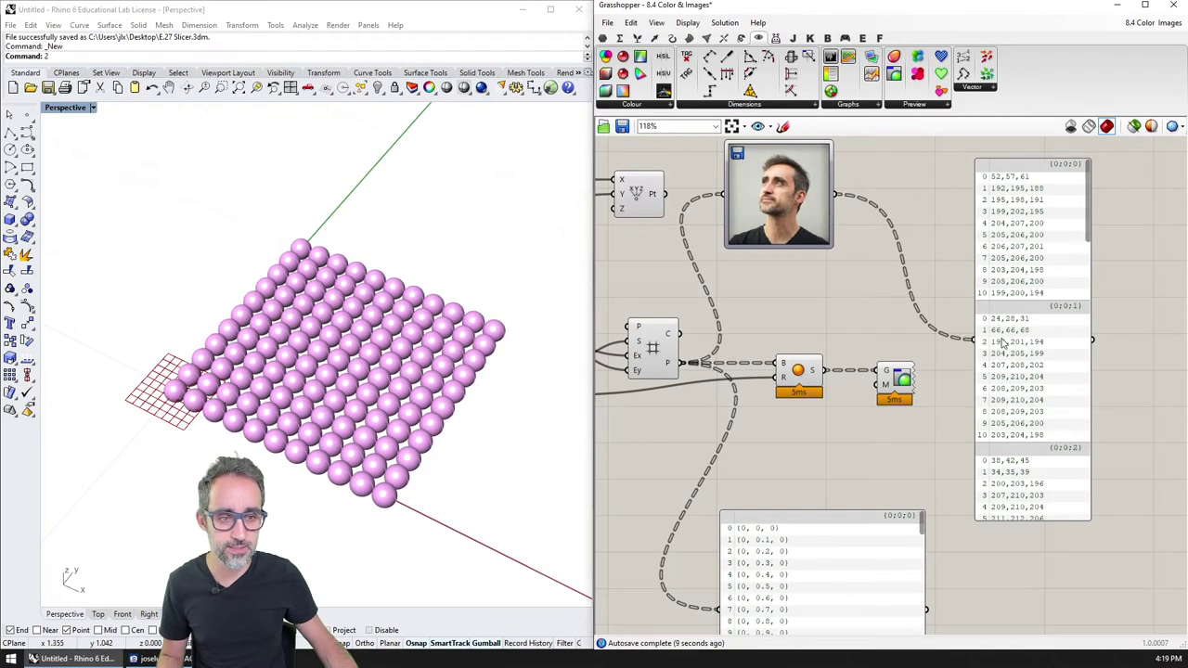
drag(897, 386, 920, 386)
click(880, 252)
drag(838, 198, 898, 391)
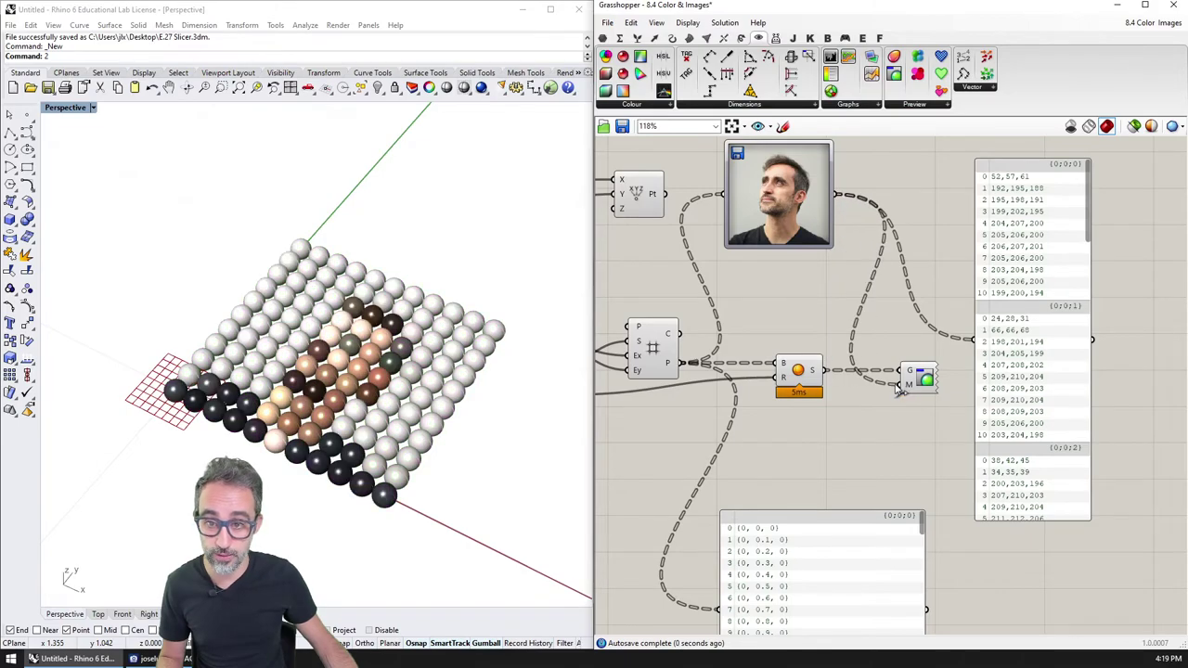
Examine the coloured sphere grid in the Perspective viewport and compare it with the portrait in the Image Sampler.
shift+right_drag(464, 455, 480, 405)
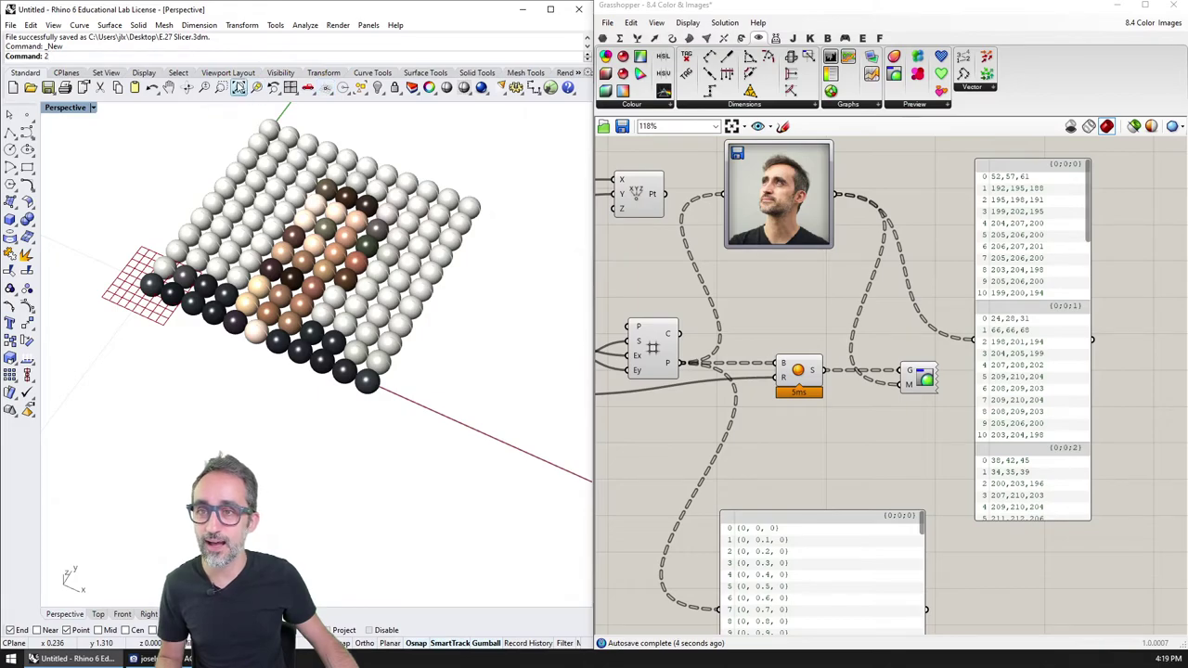
click(239, 87)
scroll(371, 329, up, 2)
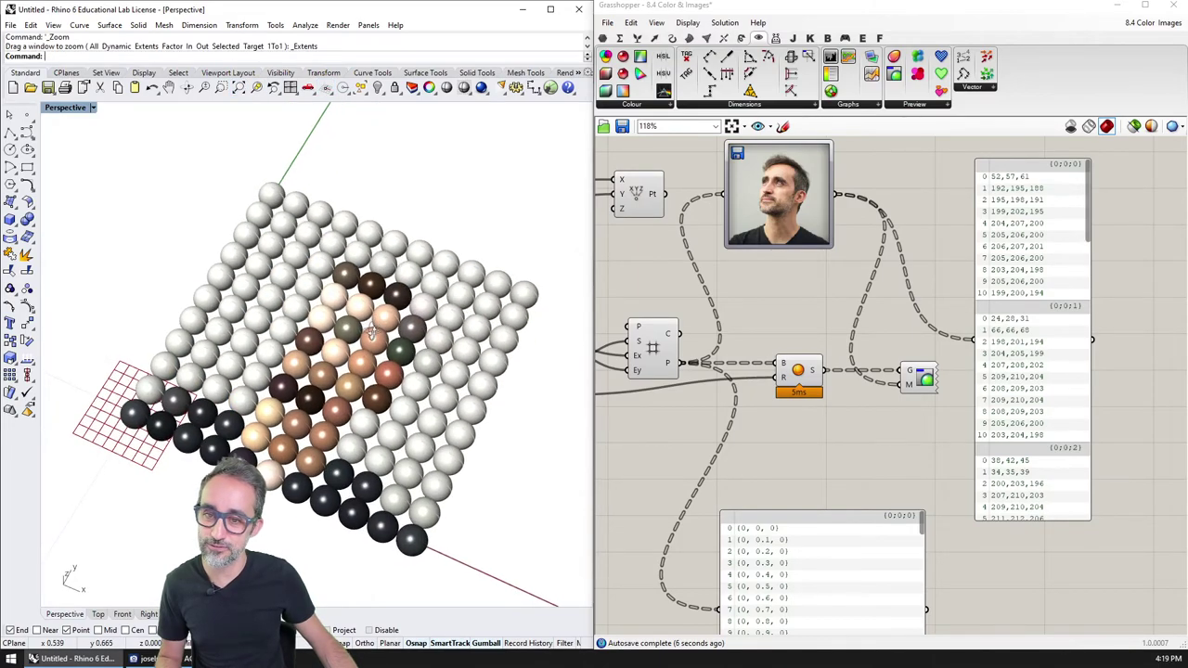
right_drag(371, 331, 376, 357)
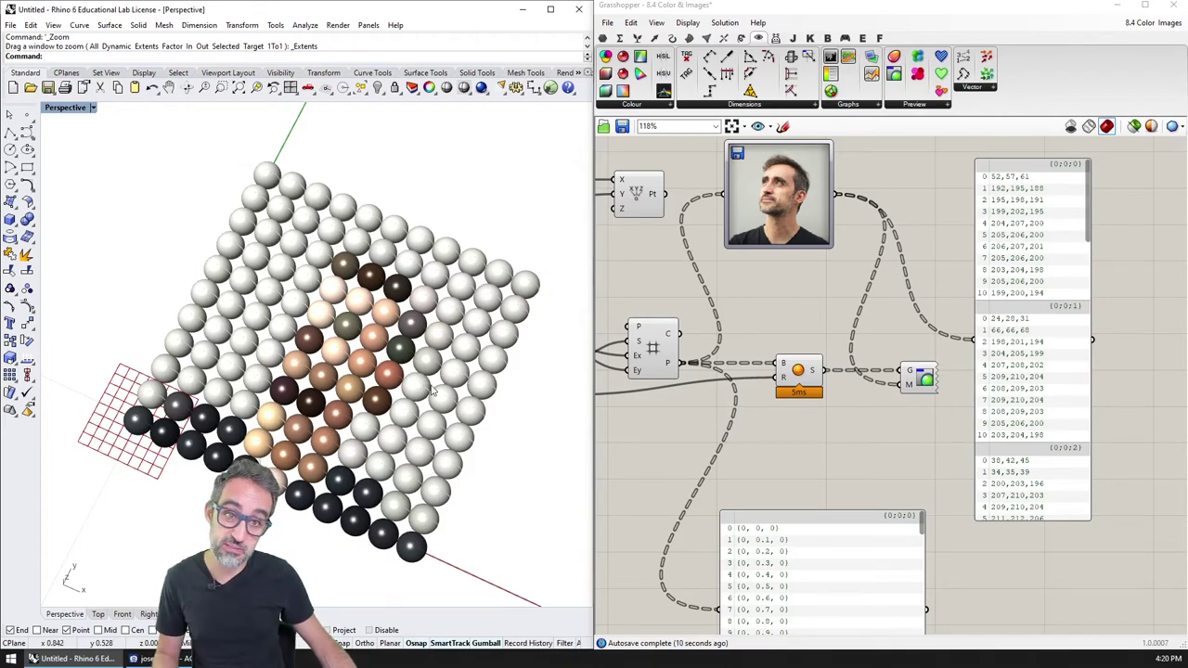
scroll(428, 360, down, 1)
scroll(428, 360, up, 1)
scroll(353, 340, up, 1)
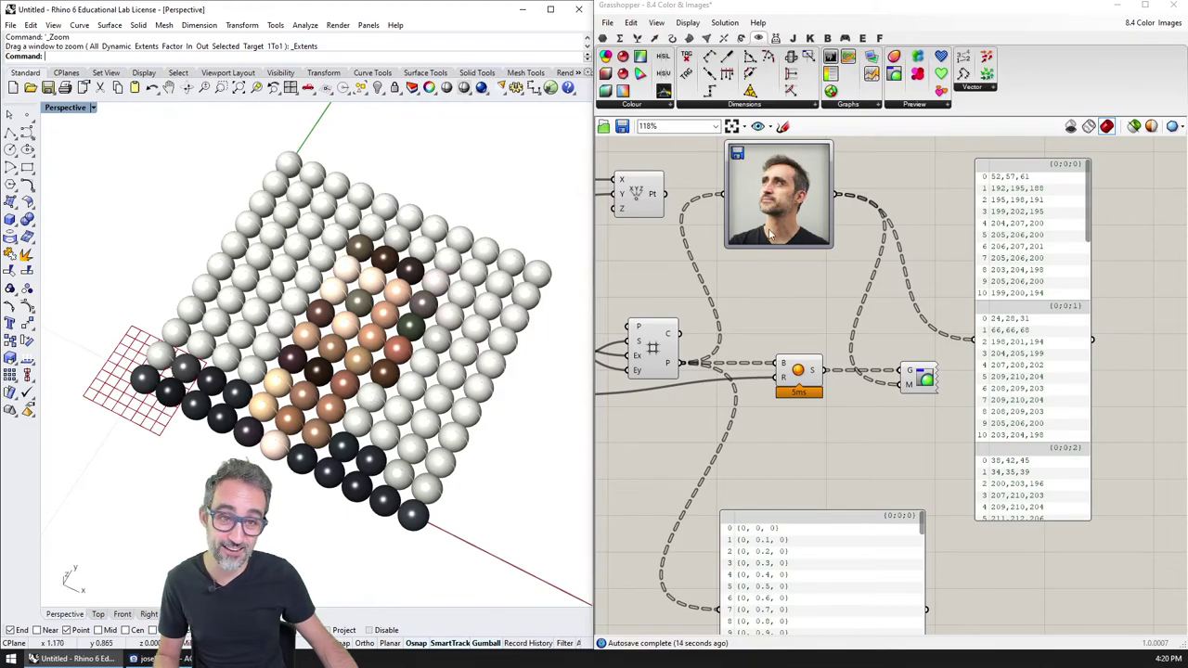
right_drag(781, 215, 788, 225)
scroll(787, 226, up, 2)
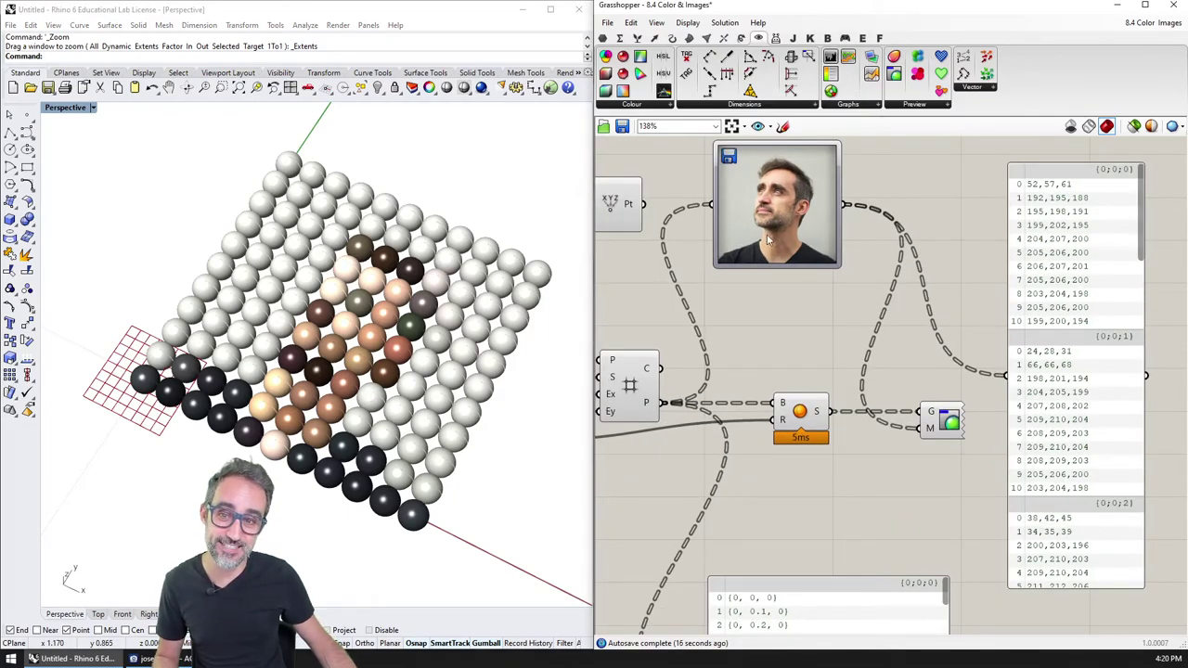
scroll(771, 225, down, 2)
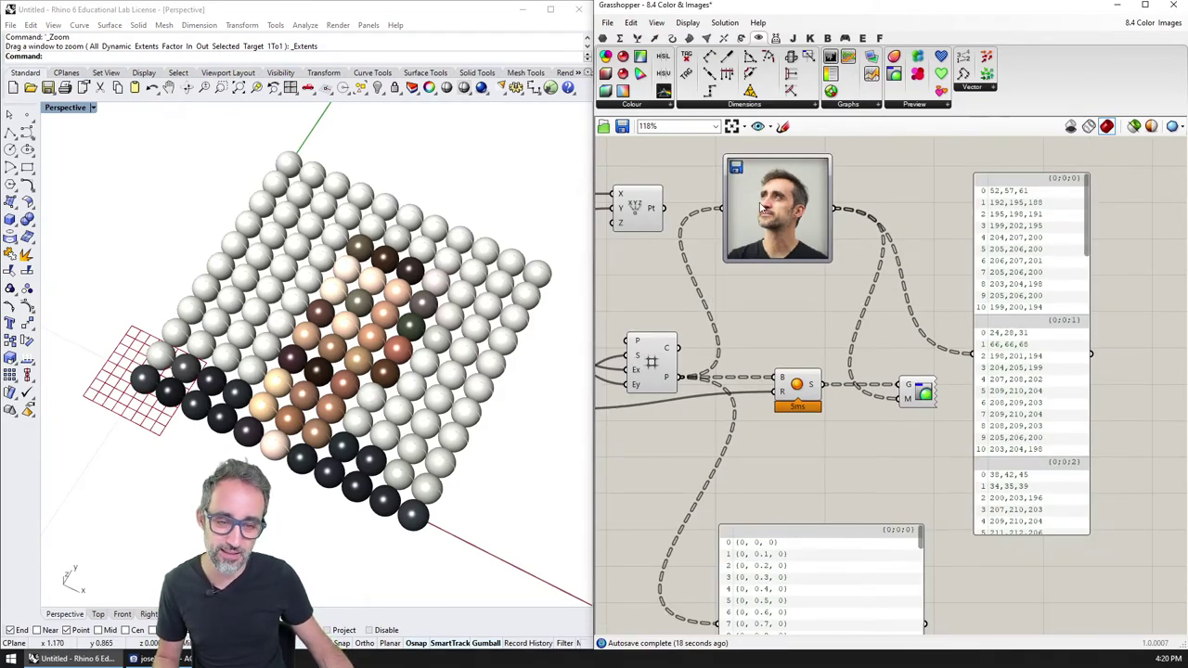
right_drag(759, 205, 784, 216)
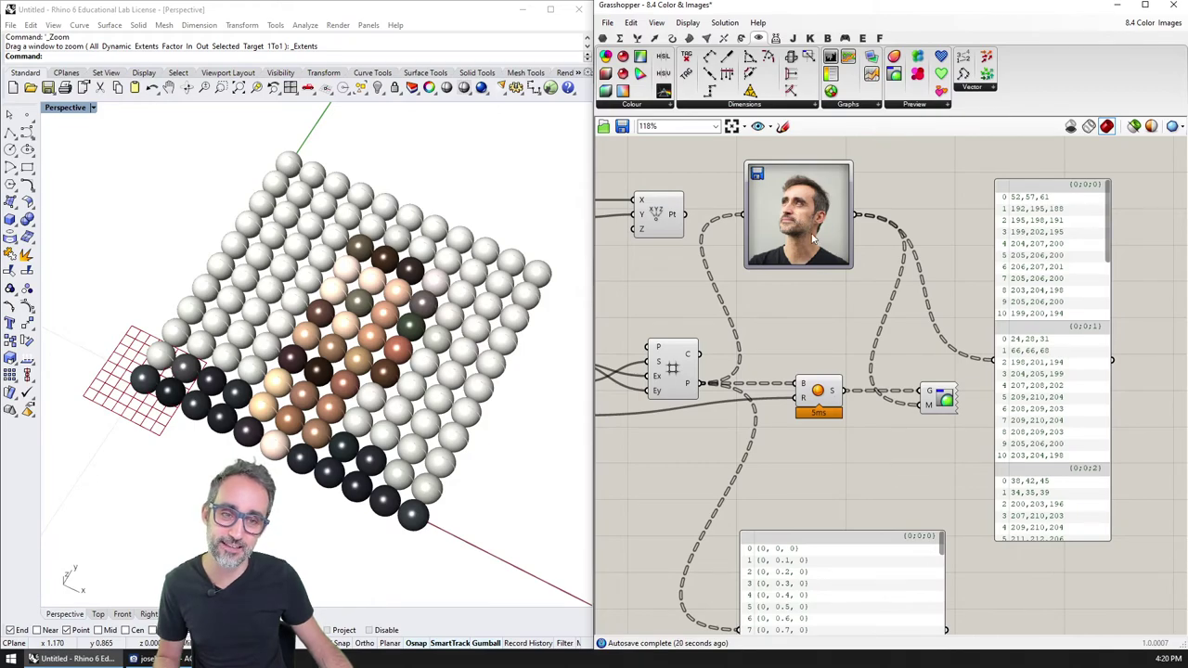
scroll(816, 293, down, 2)
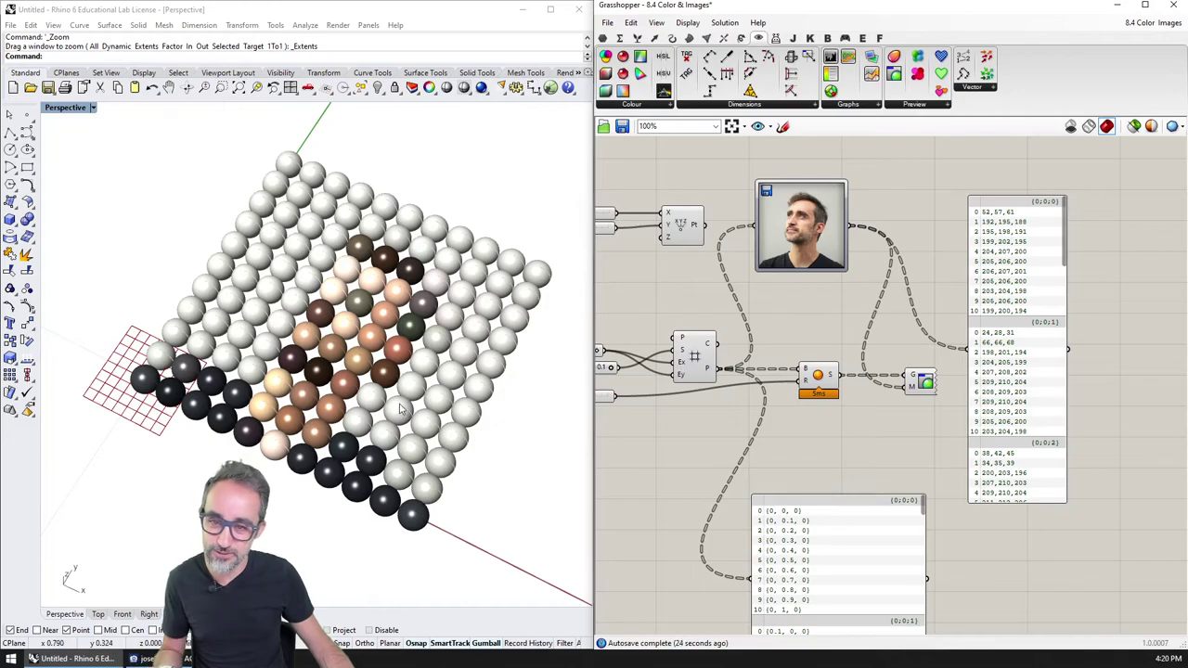
mouse_move(359, 424)
right_down()
mouse_move(321, 252)
mouse_move(364, 387)
mouse_move(357, 426)
right_up()
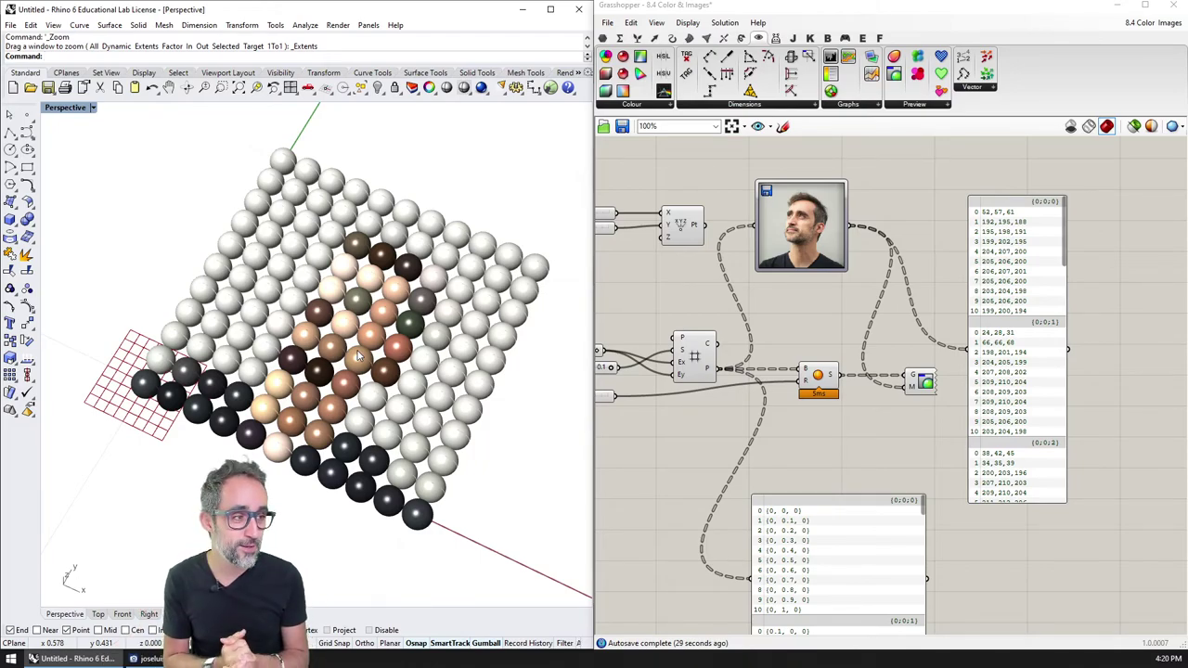
right_drag(390, 422, 381, 395)
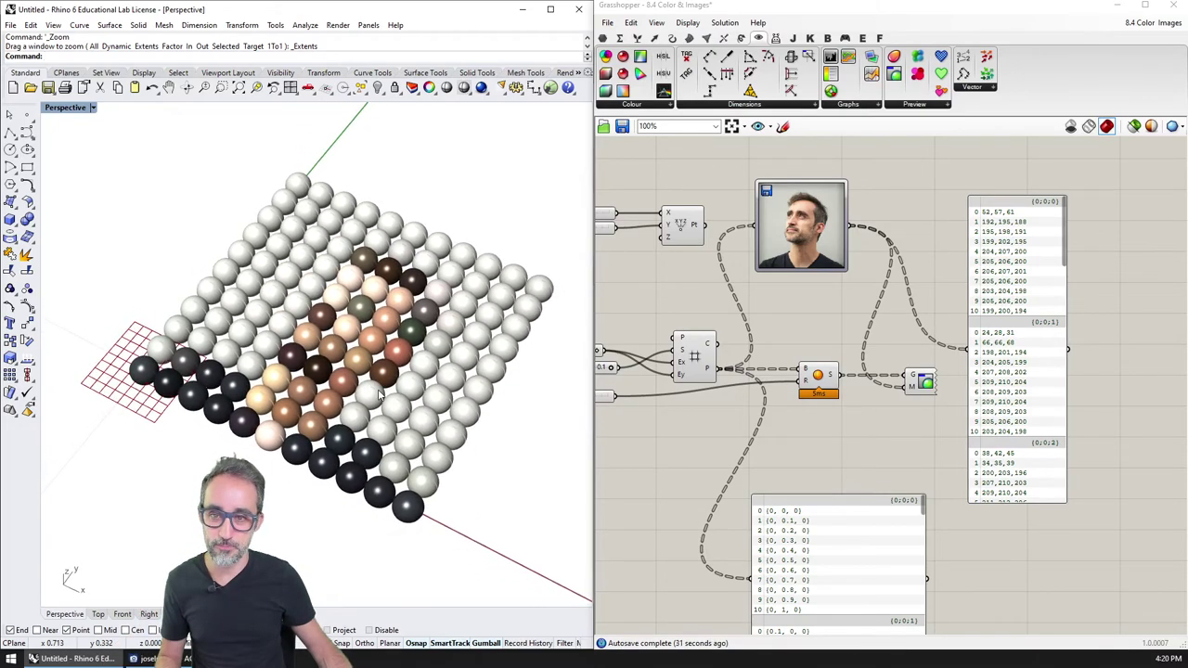
Move the grid points Panel farther down and add a second Image Sampler below the Sphere component.
scroll(925, 292, down, 1)
drag(888, 438, 885, 542)
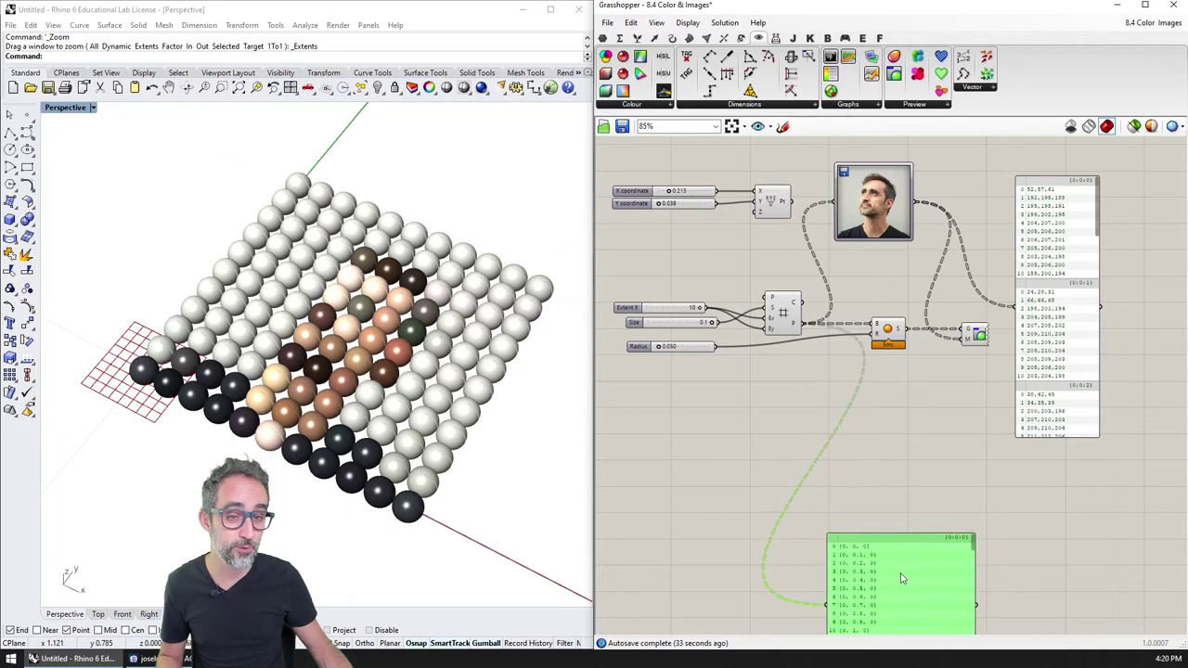
click(882, 369)
double_click(883, 410)
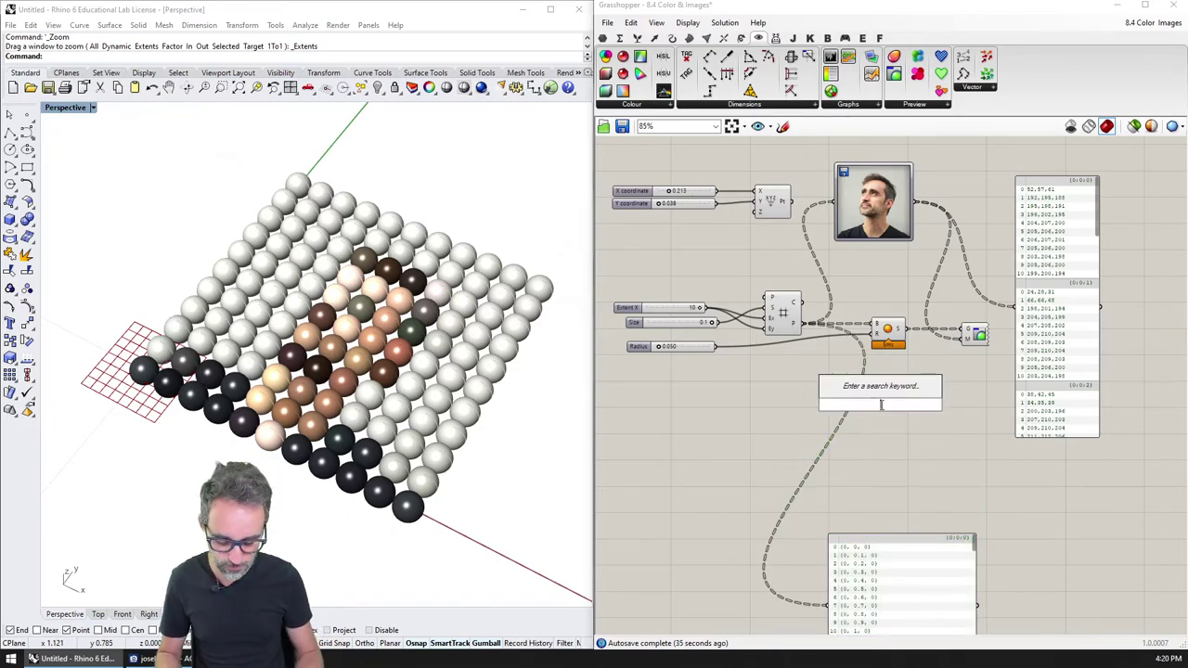
text(image)
key(Return)
drag(880, 406, 875, 439)
scroll(876, 439, up, 3)
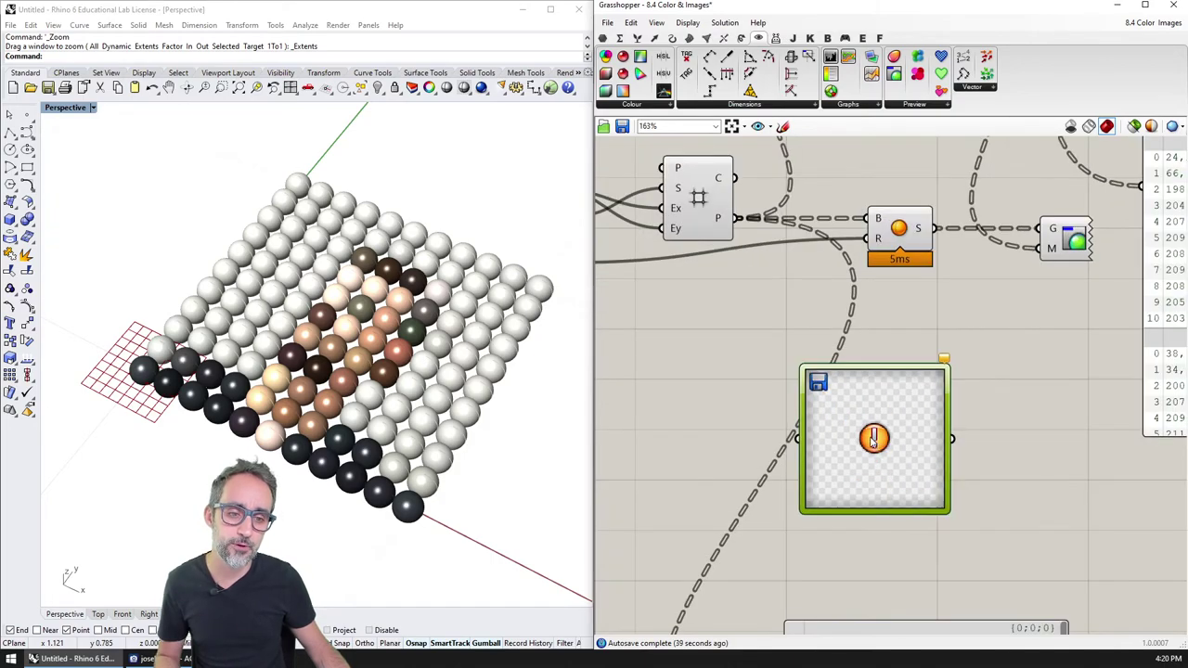
Load heightfield_terragen.png from the Desktop into the second Image Sampler and accept its settings.
double_click(873, 440)
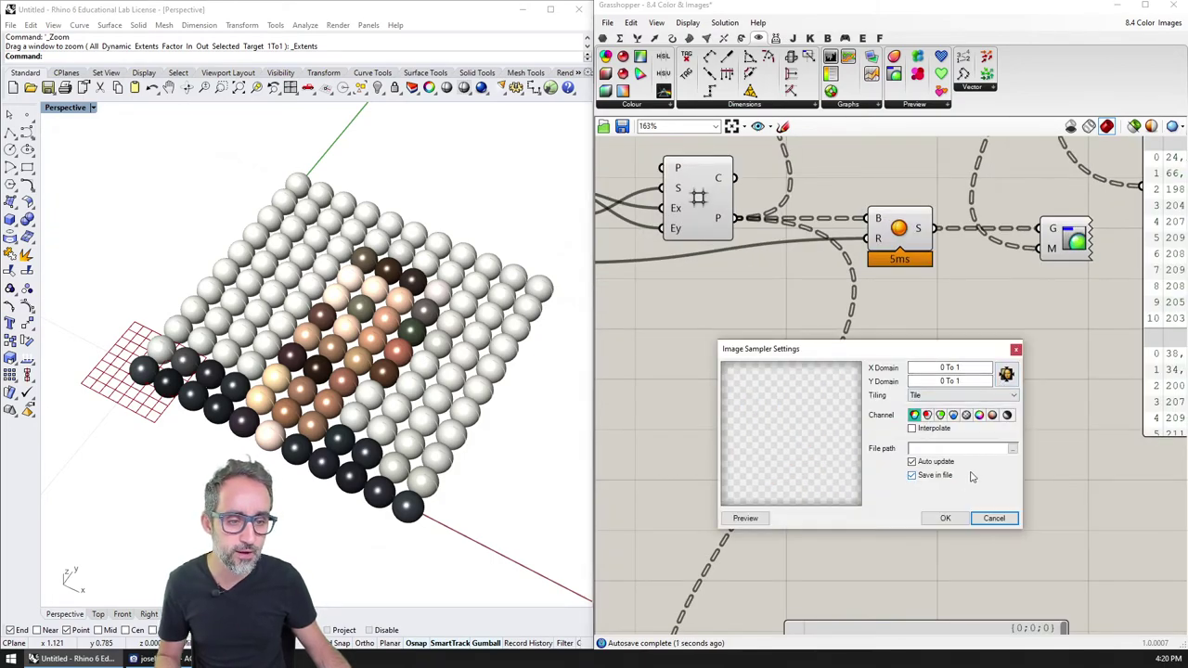
click(1011, 450)
scroll(770, 389, down, 5)
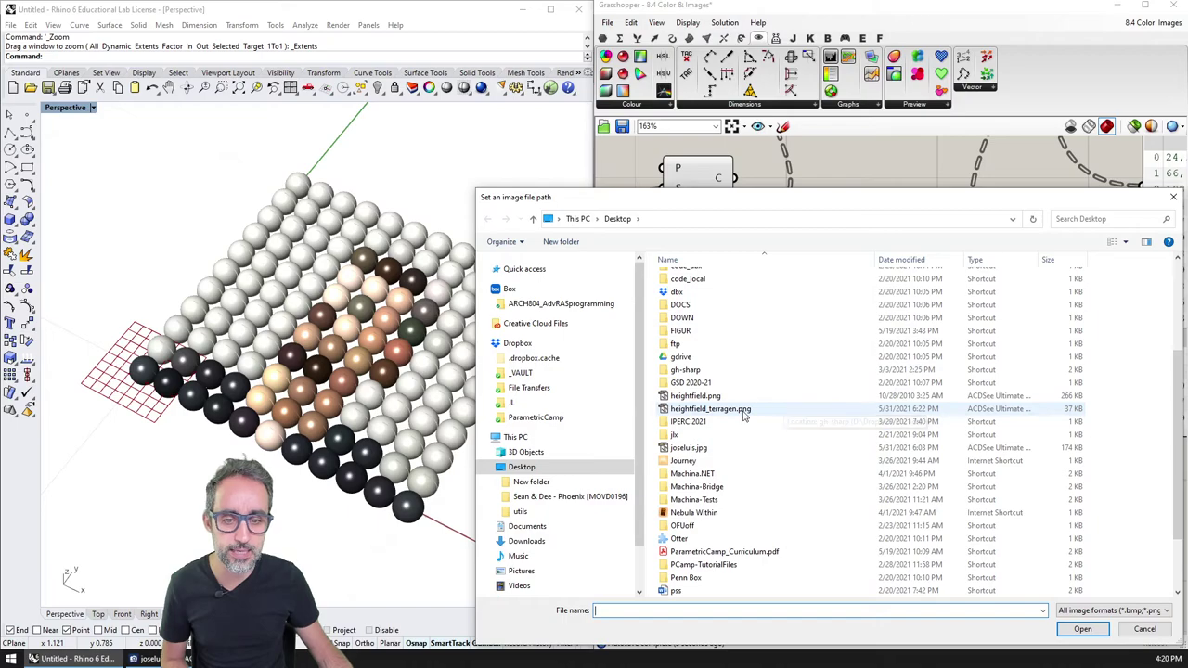
double_click(748, 408)
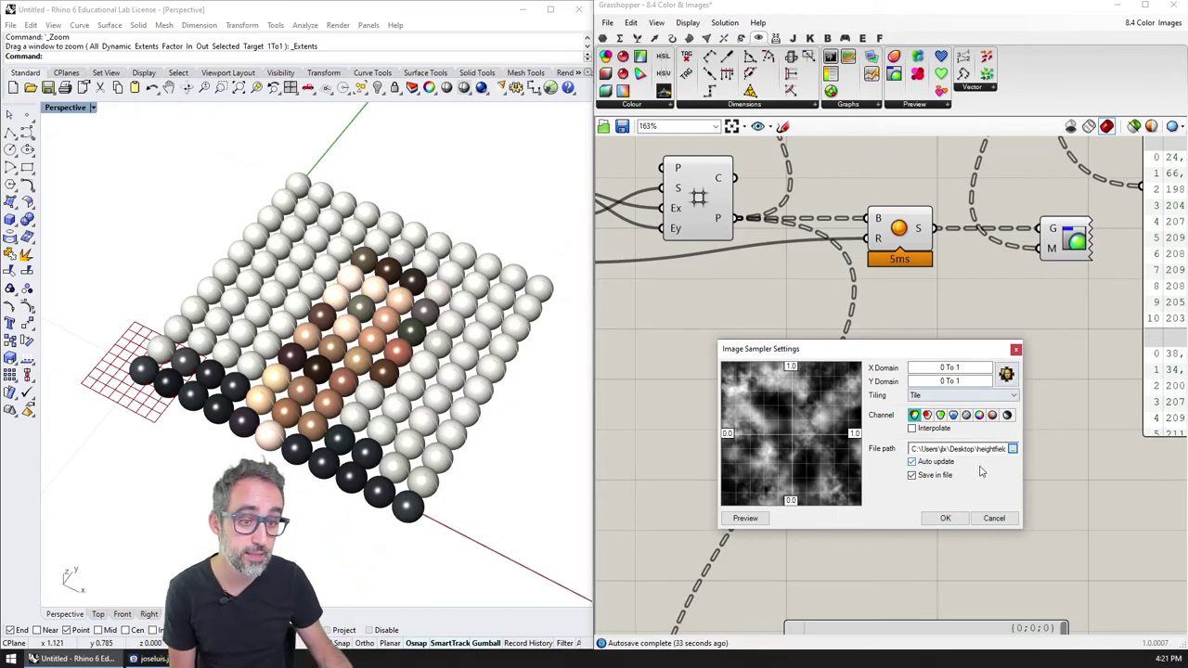
click(944, 518)
Wire the Square grid's P output into the heightfield Image Sampler's input.
scroll(919, 416, down, 2)
drag(910, 443, 915, 442)
drag(757, 208, 832, 438)
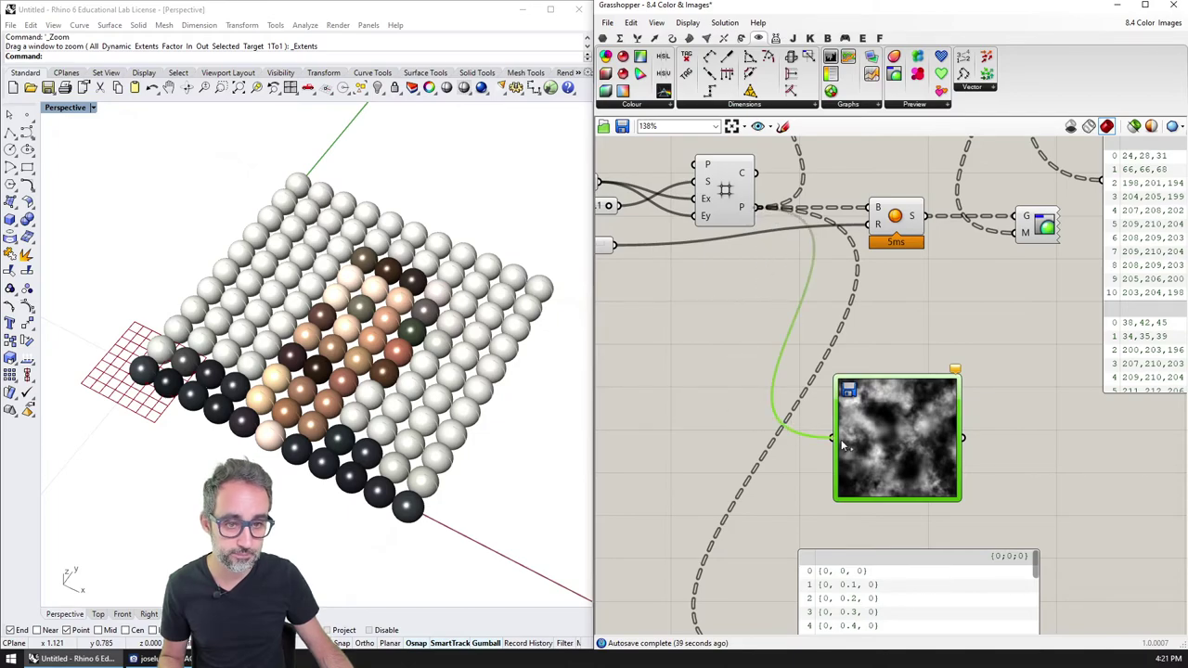
Move the colour Panel beside the heightfield Image Sampler, wire the sampler's output into it and inspect the sampled values.
right_drag(911, 448, 791, 441)
drag(842, 429, 863, 417)
drag(983, 174, 996, 392)
right_drag(1124, 318, 1076, 311)
scroll(1077, 311, up, 3)
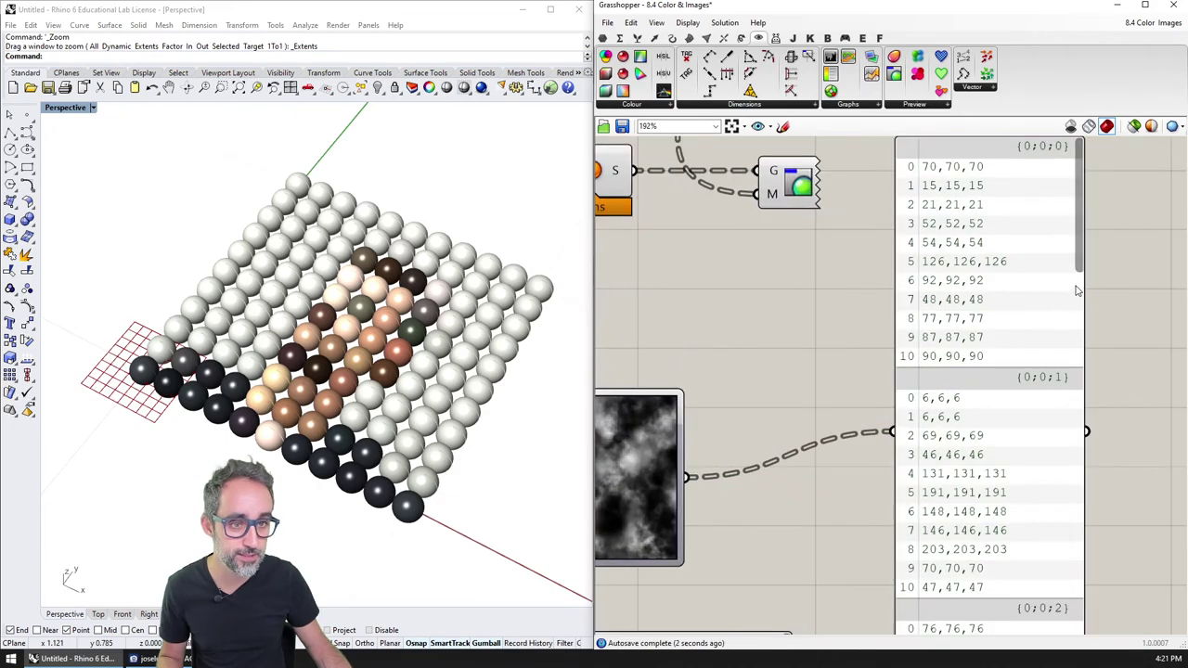
click(1023, 314)
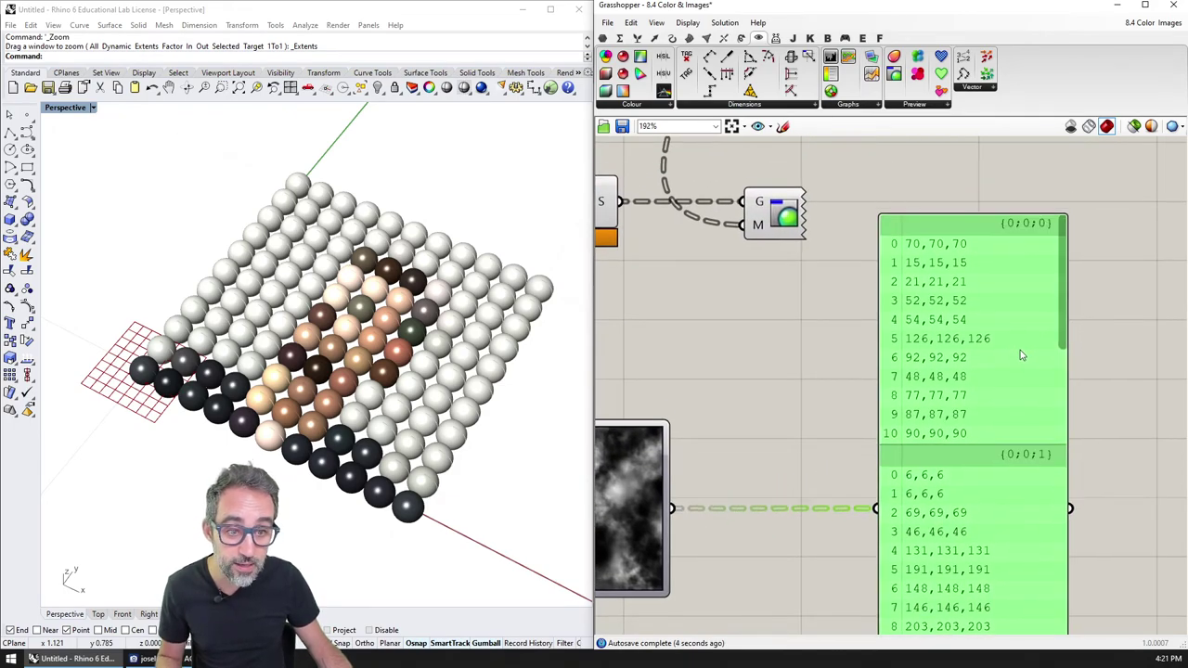
scroll(1100, 366, up, 2)
scroll(1078, 257, down, 1)
click(1078, 257)
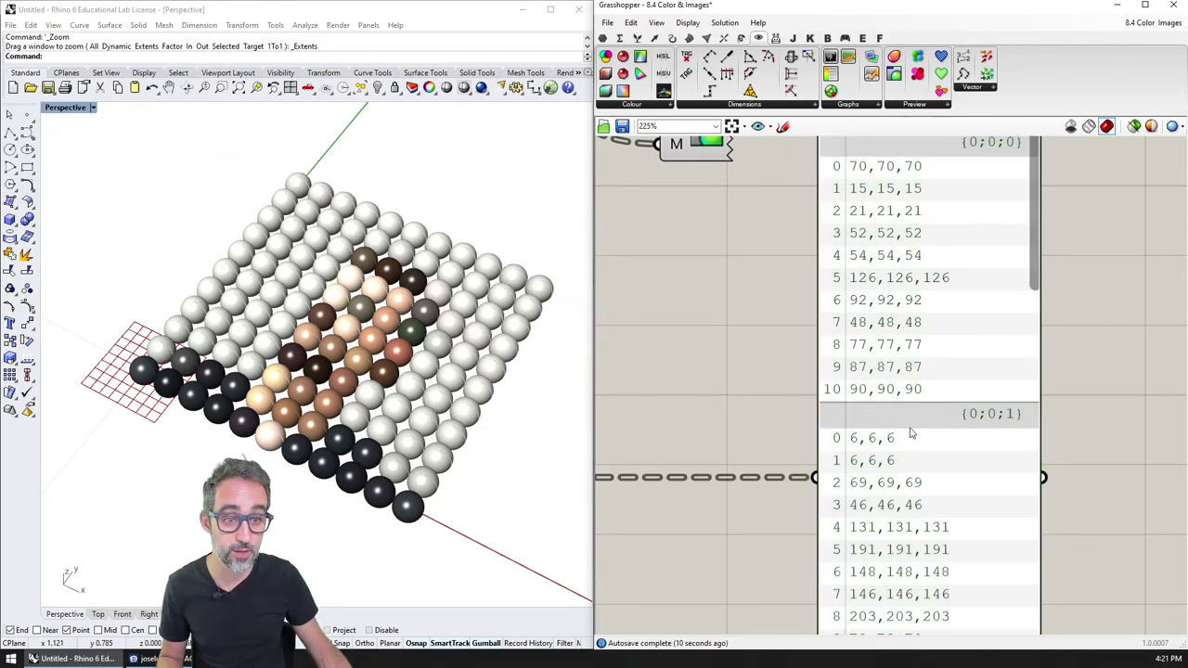
Delete the grid points Panel and move the heightfield Image Sampler farther away from the Panel showing its sampled values.
scroll(910, 434, down, 1)
scroll(909, 483, down, 1)
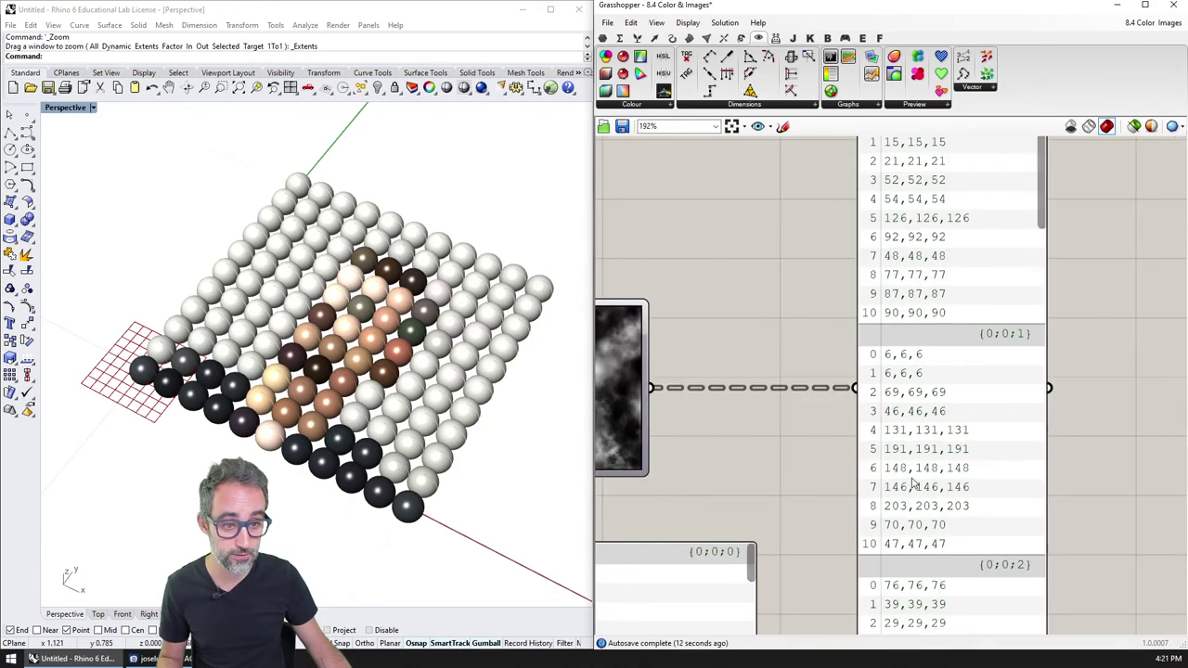
scroll(912, 482, down, 3)
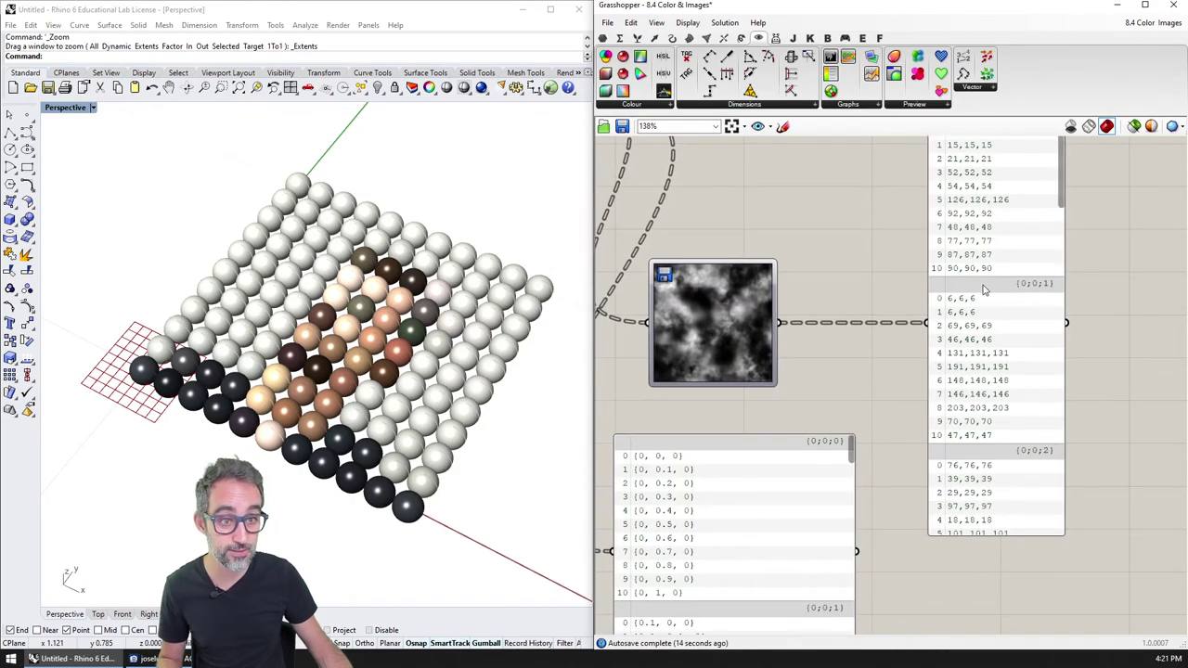
click(800, 480)
key(Delete)
right_drag(872, 316, 918, 433)
drag(788, 431, 707, 426)
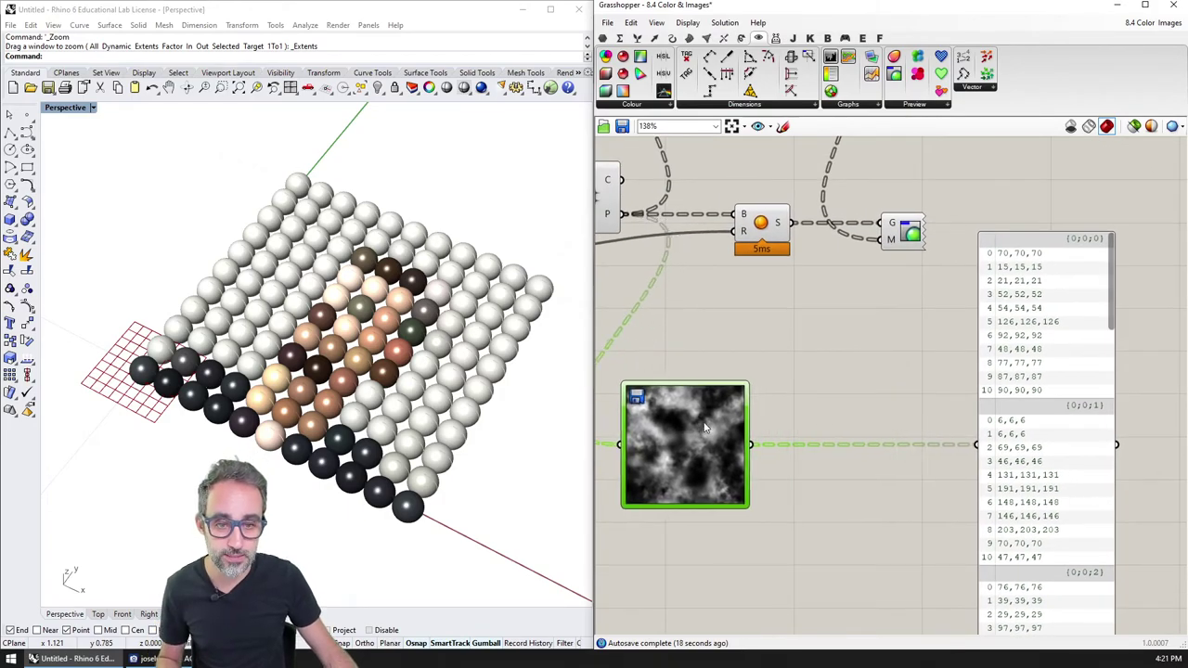
scroll(771, 418, down, 2)
right_drag(771, 419, 970, 411)
drag(911, 449, 891, 450)
click(958, 417)
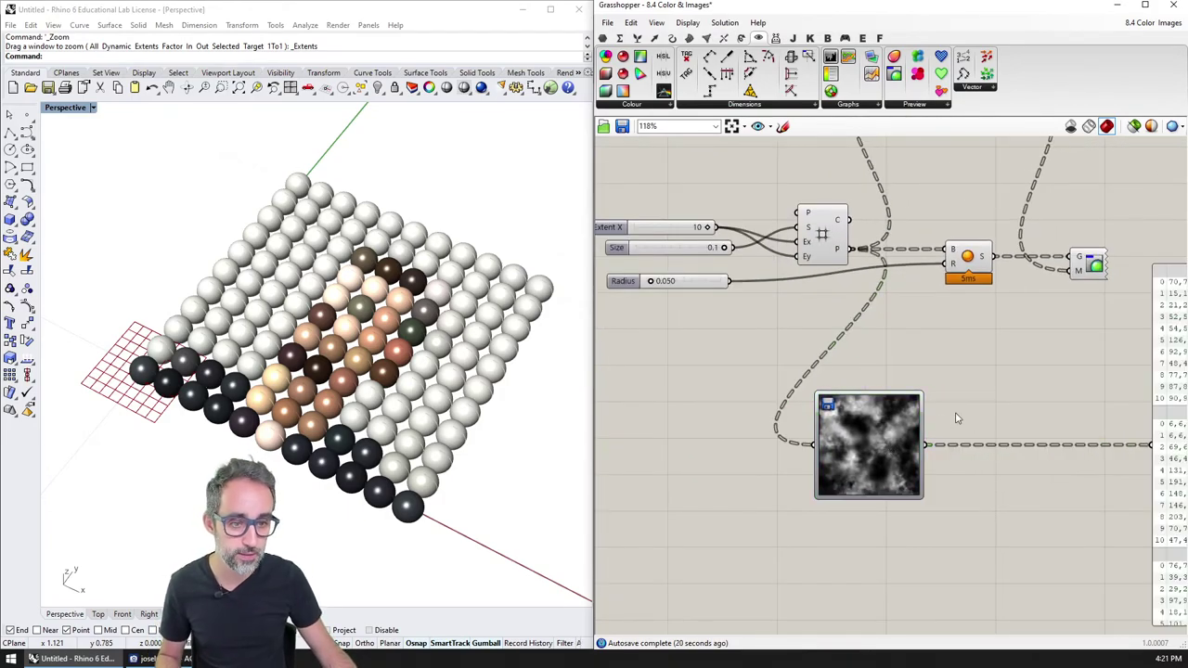
double_click(958, 417)
text(cyle)
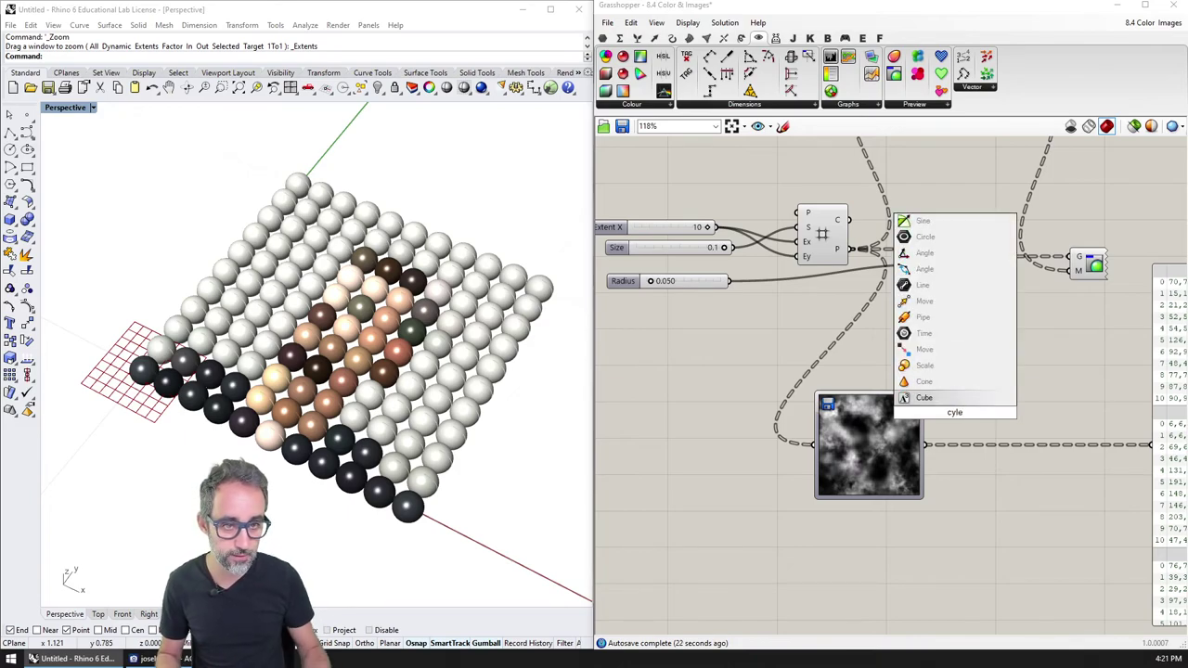
key(Escape)
Turn off the preview of the Sphere and Custom Preview components.
drag(1105, 206, 963, 275)
key(ctrl+q)
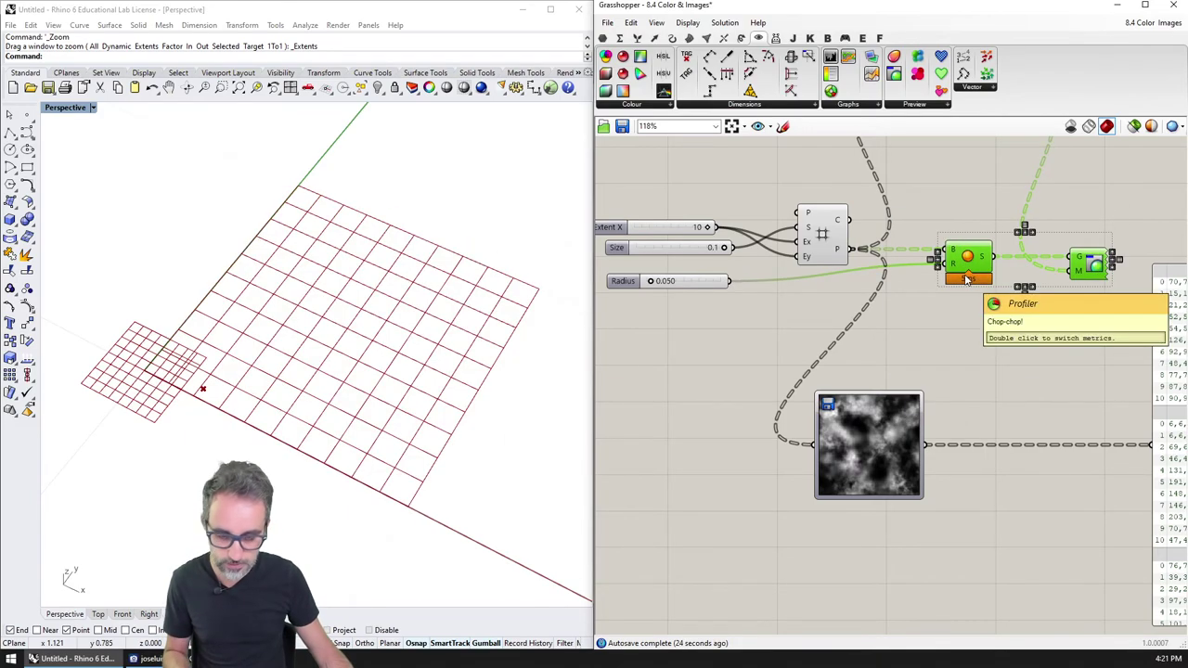
right_drag(965, 278, 883, 262)
Add a Cylinder component and wire the Square grid's P output into its base and the Radius slider into its radius.
double_click(937, 360)
text(cylin)
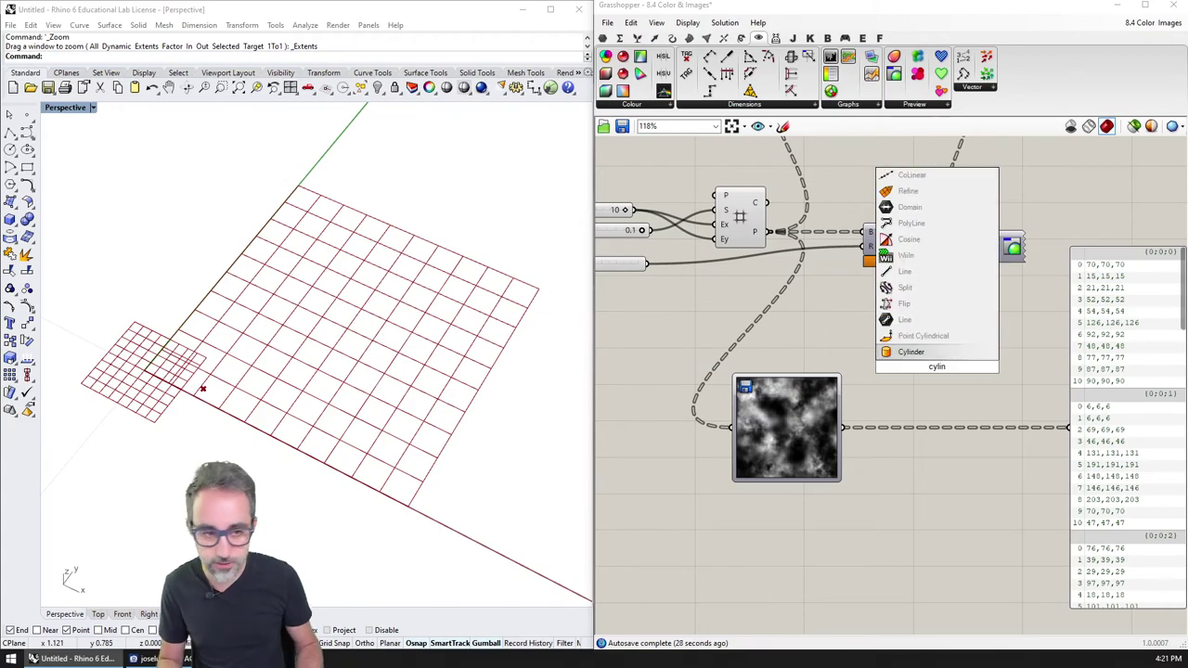
key(Return)
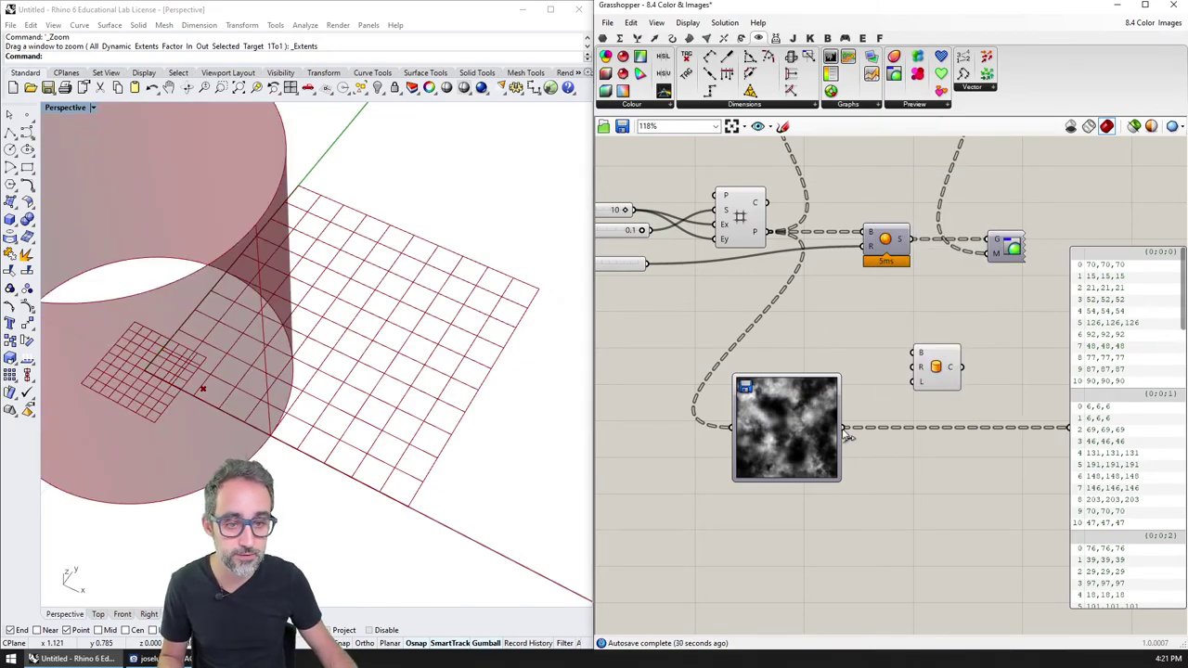
right_drag(863, 336, 909, 355)
right_drag(743, 285, 796, 300)
drag(861, 266, 1009, 388)
drag(742, 299, 1010, 402)
scroll(431, 401, up, 3)
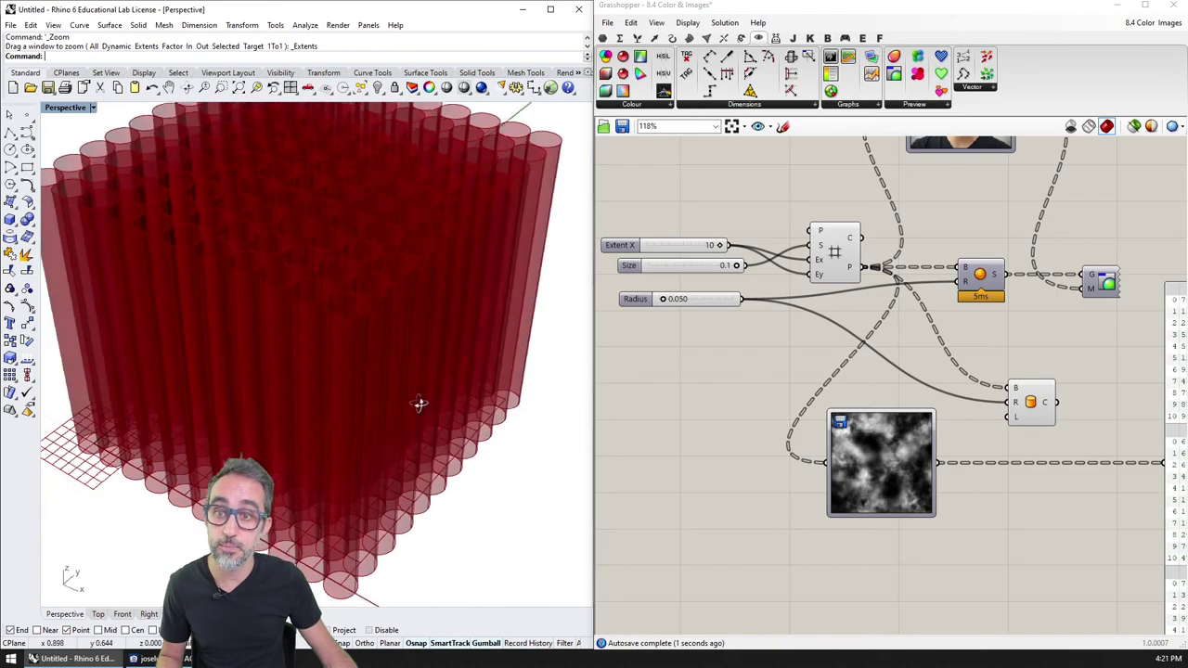
scroll(419, 405, down, 5)
scroll(408, 384, up, 3)
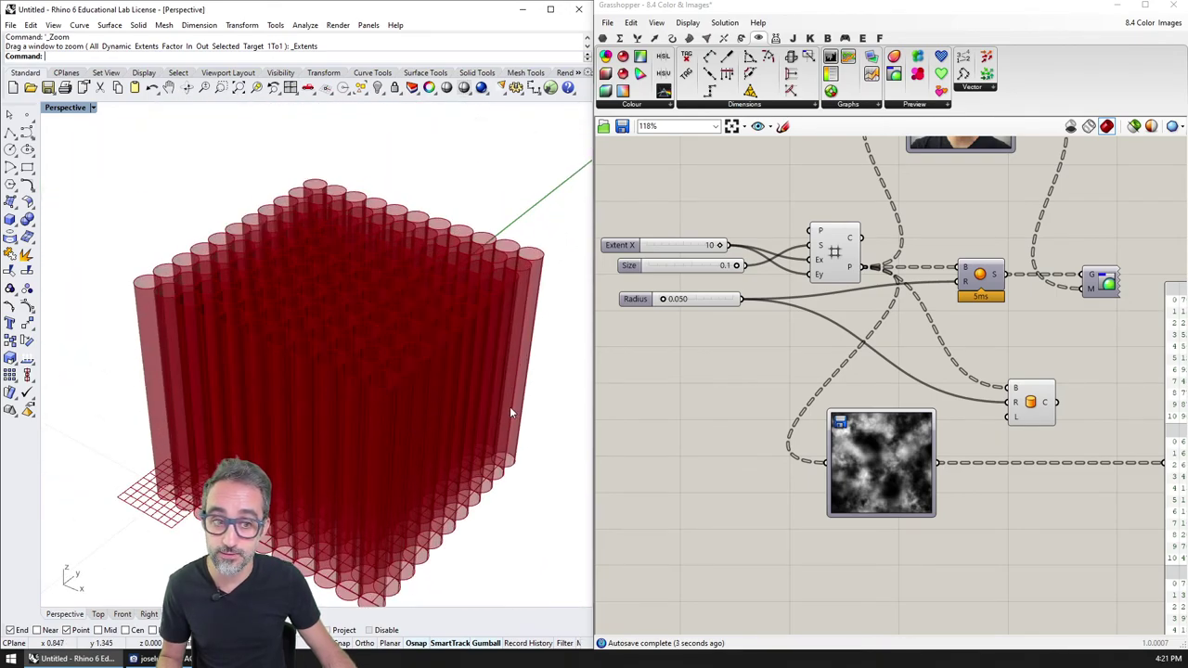
Try wiring the heightfield Image Sampler's colour output directly into the Cylinder's L input, and undo the connection.
right_drag(1001, 465, 861, 428)
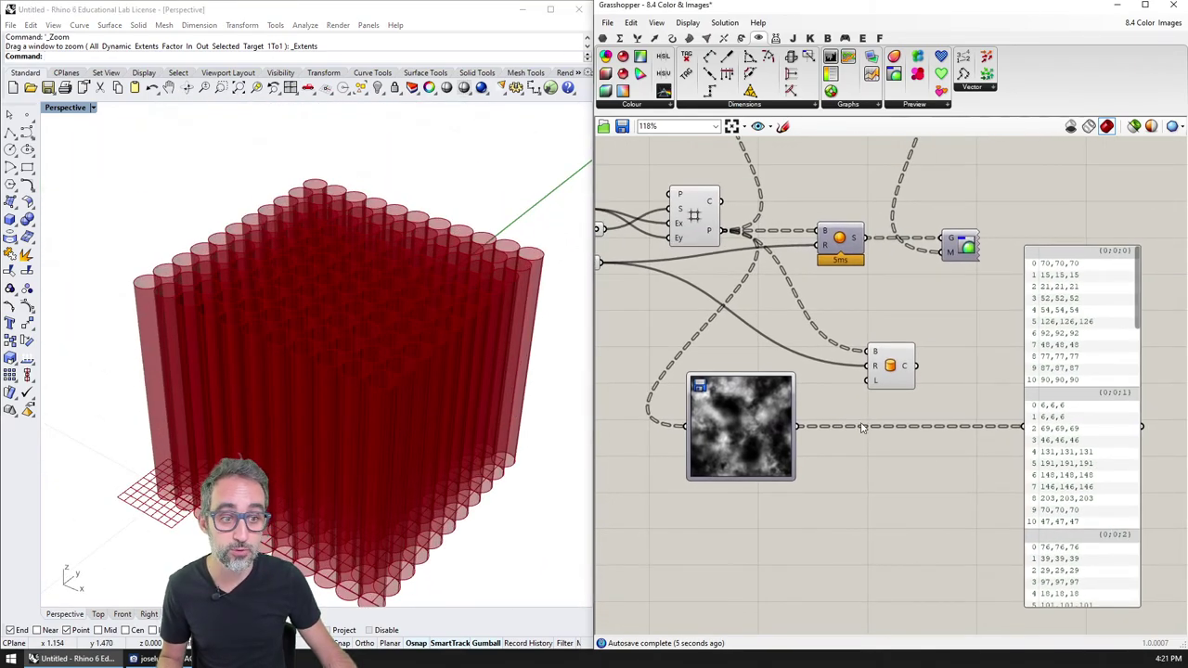
scroll(750, 420, up, 3)
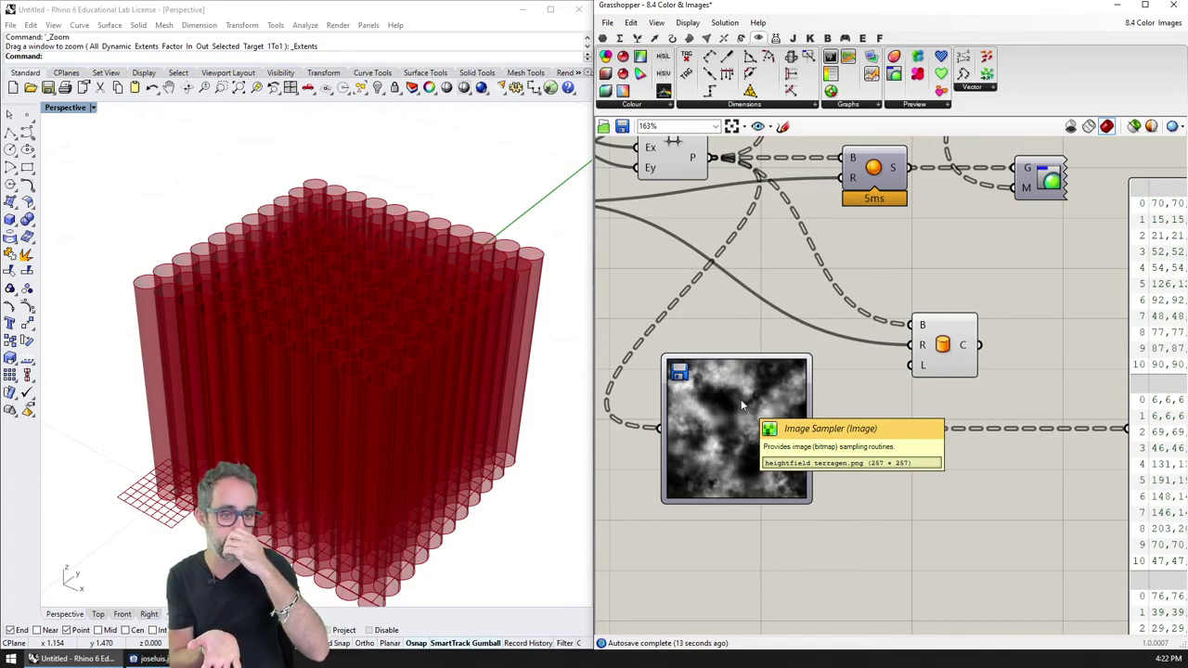
right_drag(883, 397, 828, 357)
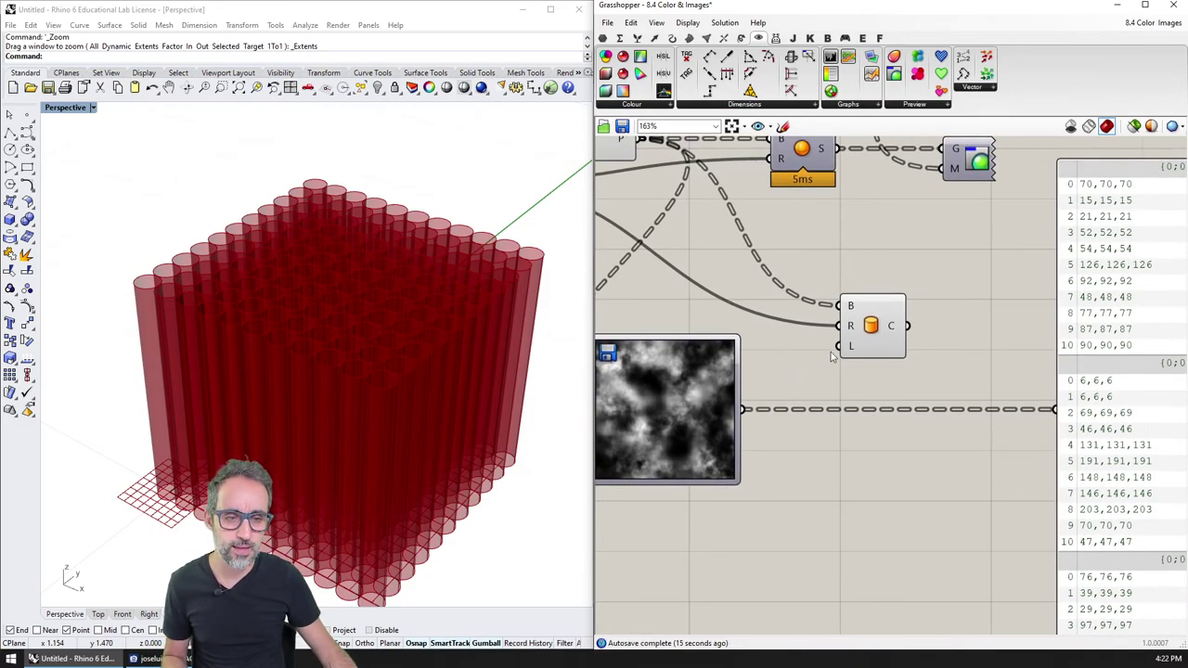
drag(742, 409, 842, 353)
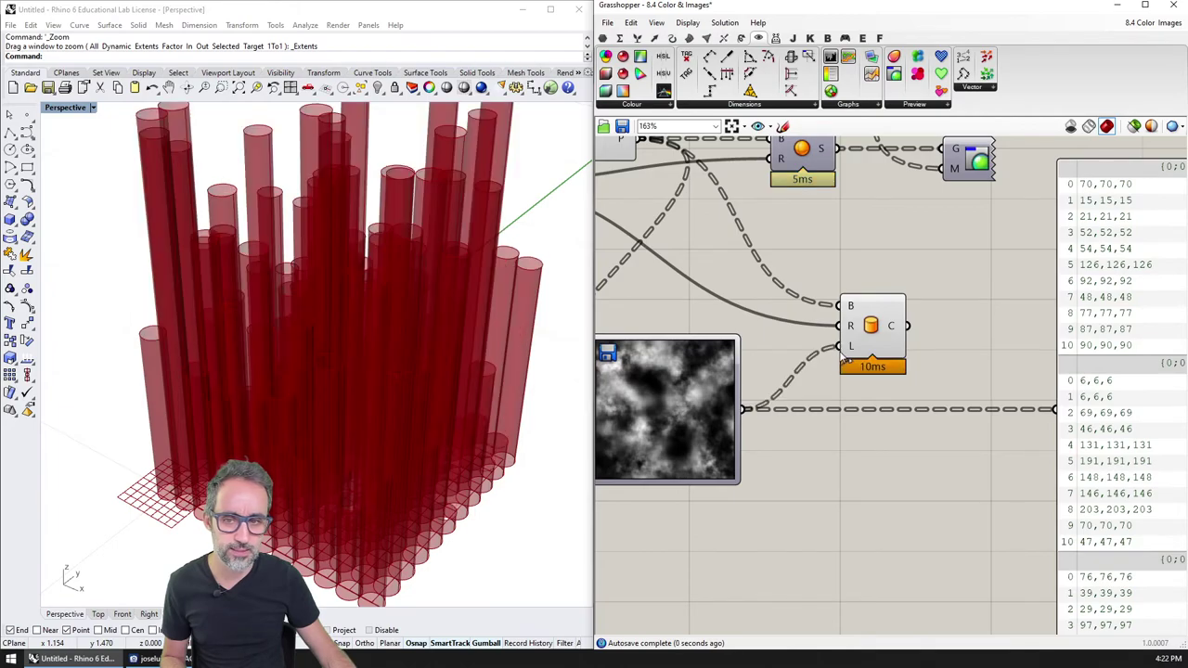
key(ctrl+z)
scroll(830, 350, down, 2)
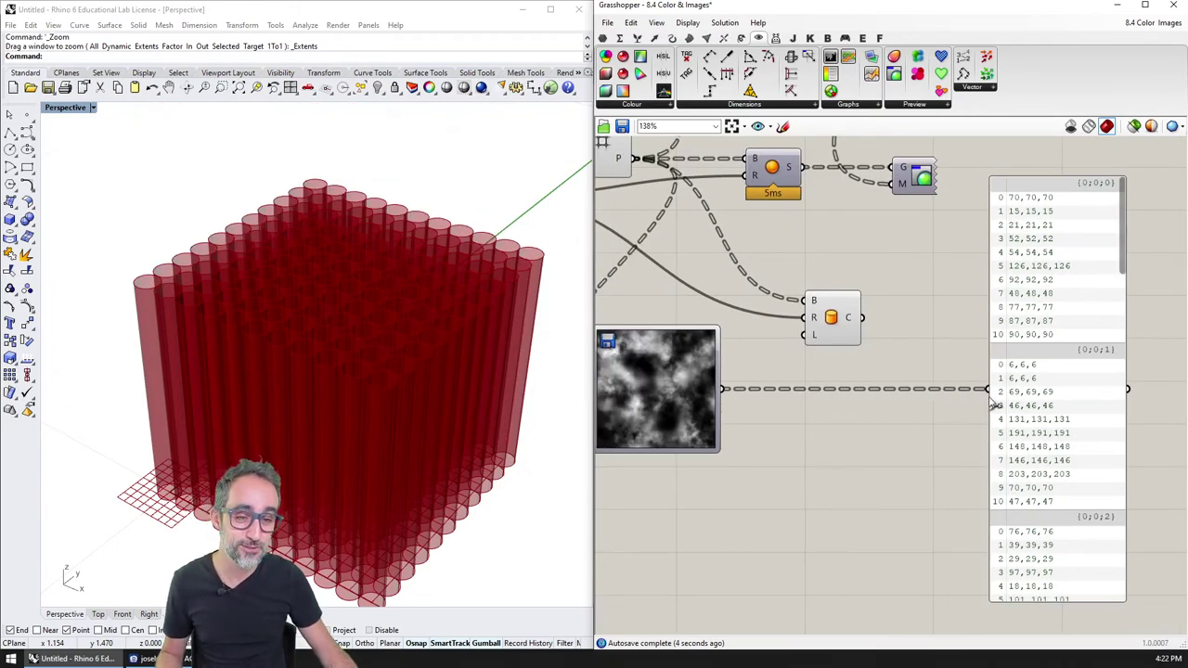
Set the heightfield Image Sampler to the blue channel and inspect the sampled values in the Panel.
right_drag(709, 388, 835, 409)
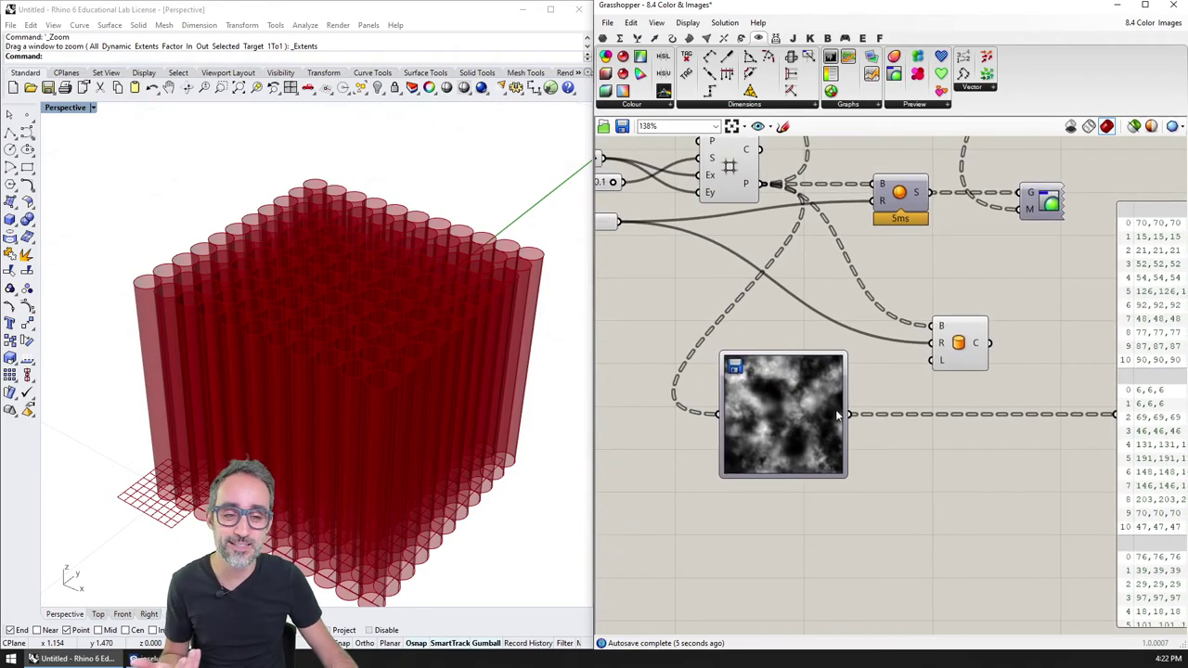
click(782, 402)
double_click(783, 402)
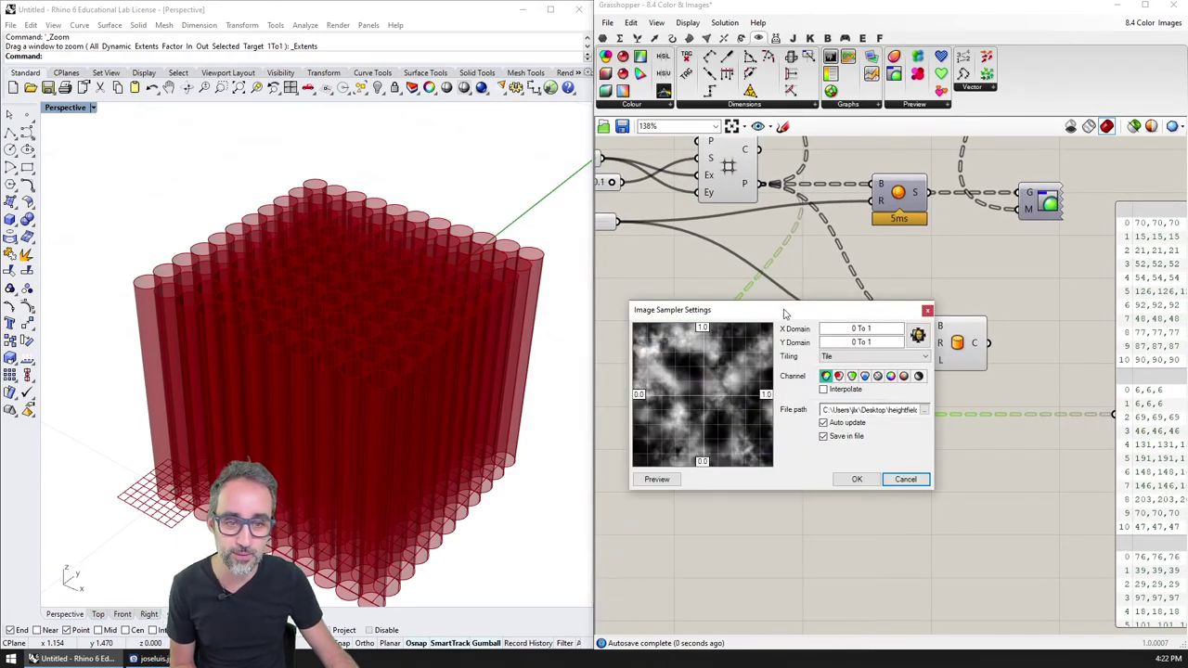
drag(787, 313, 776, 232)
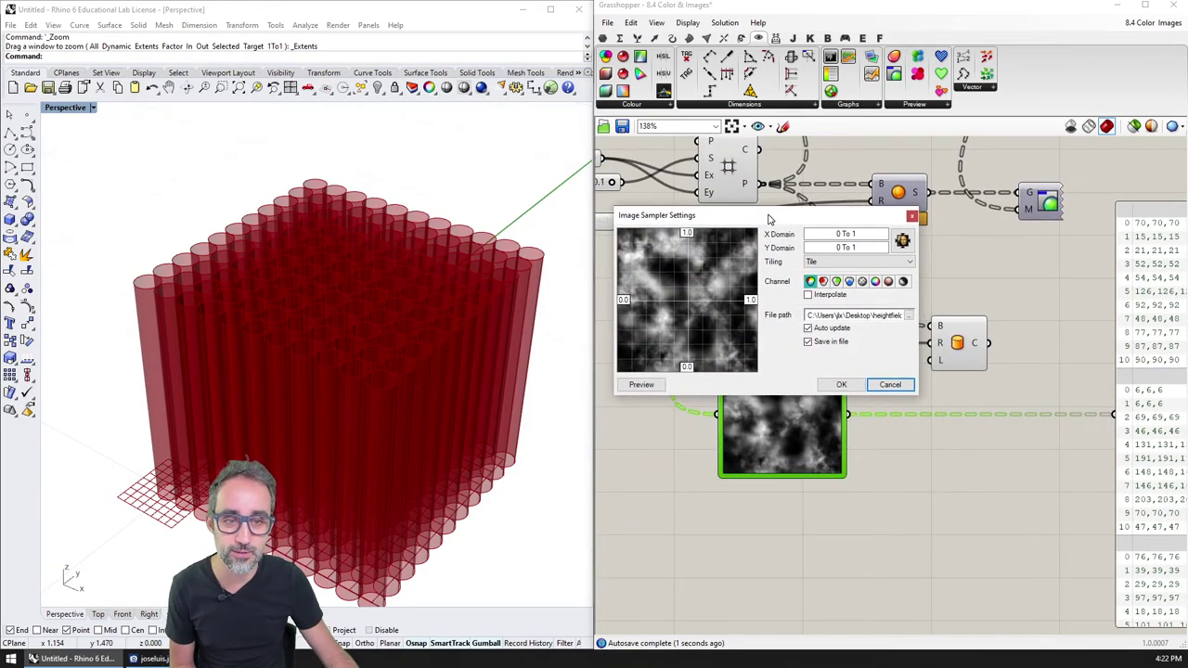
click(849, 281)
click(841, 384)
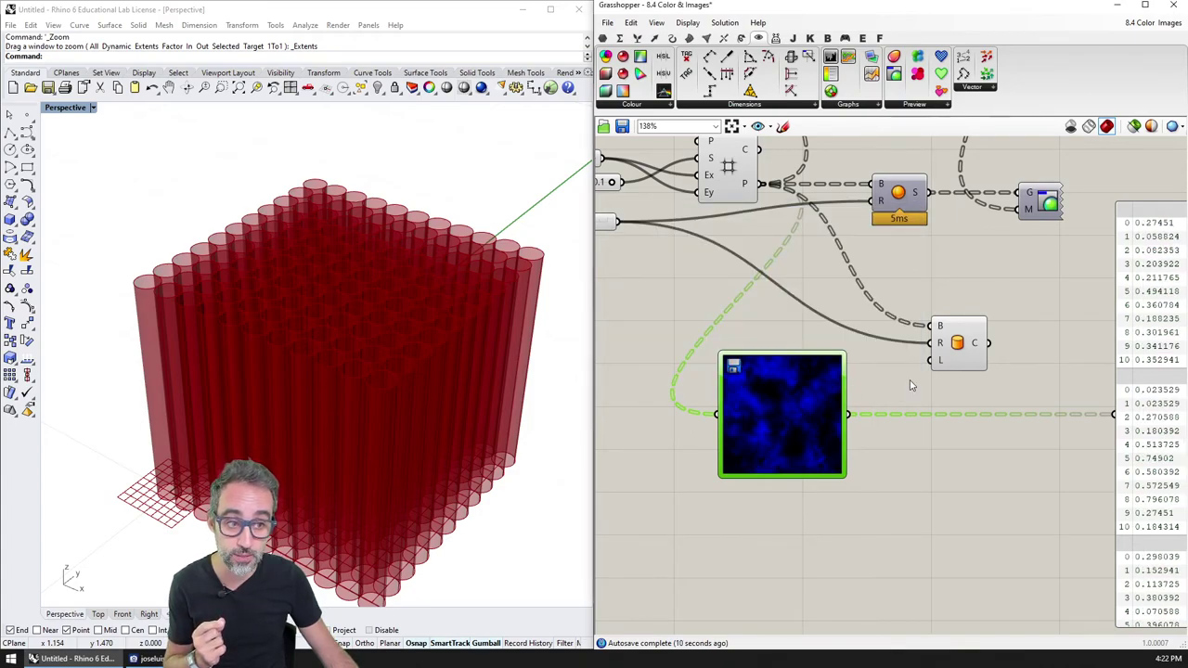
right_drag(1027, 374, 905, 358)
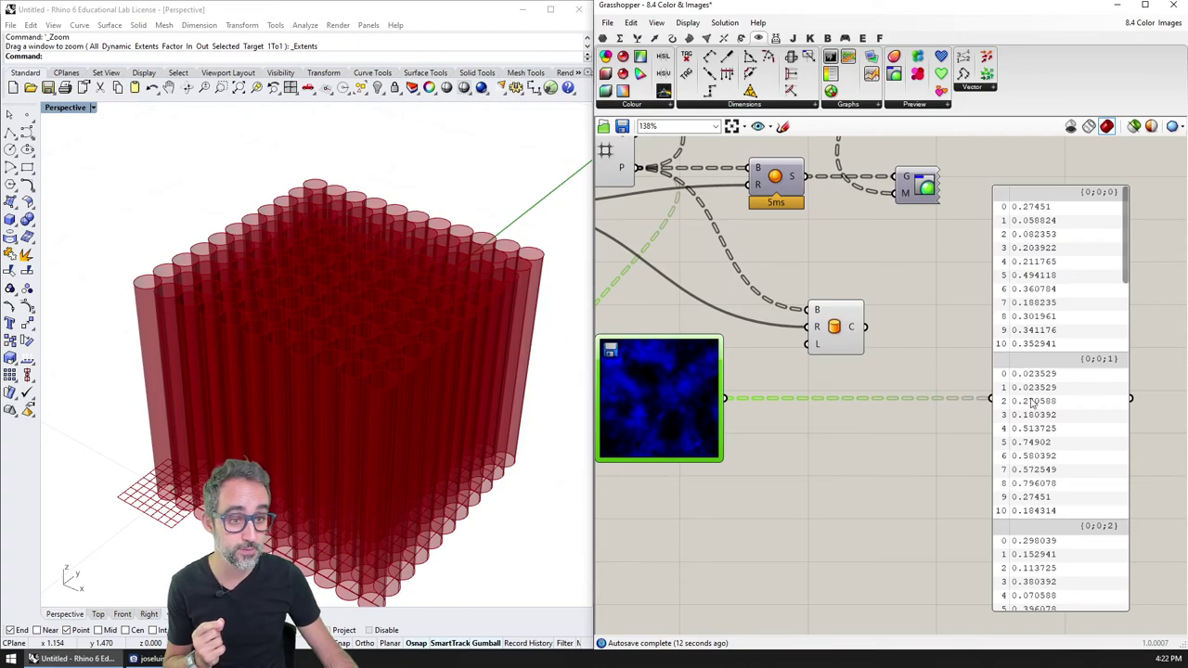
Switch the heightfield Image Sampler to the black-and-white brightness channel and wire its output into the Cylinder's L input.
right_click(685, 387)
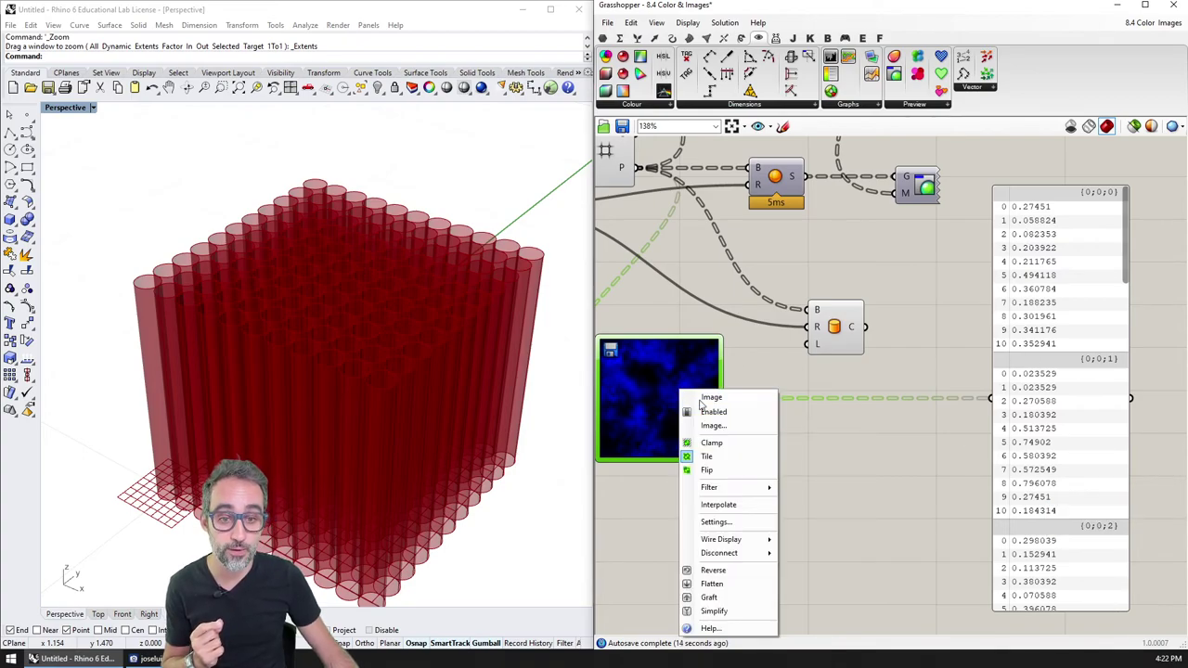
double_click(669, 365)
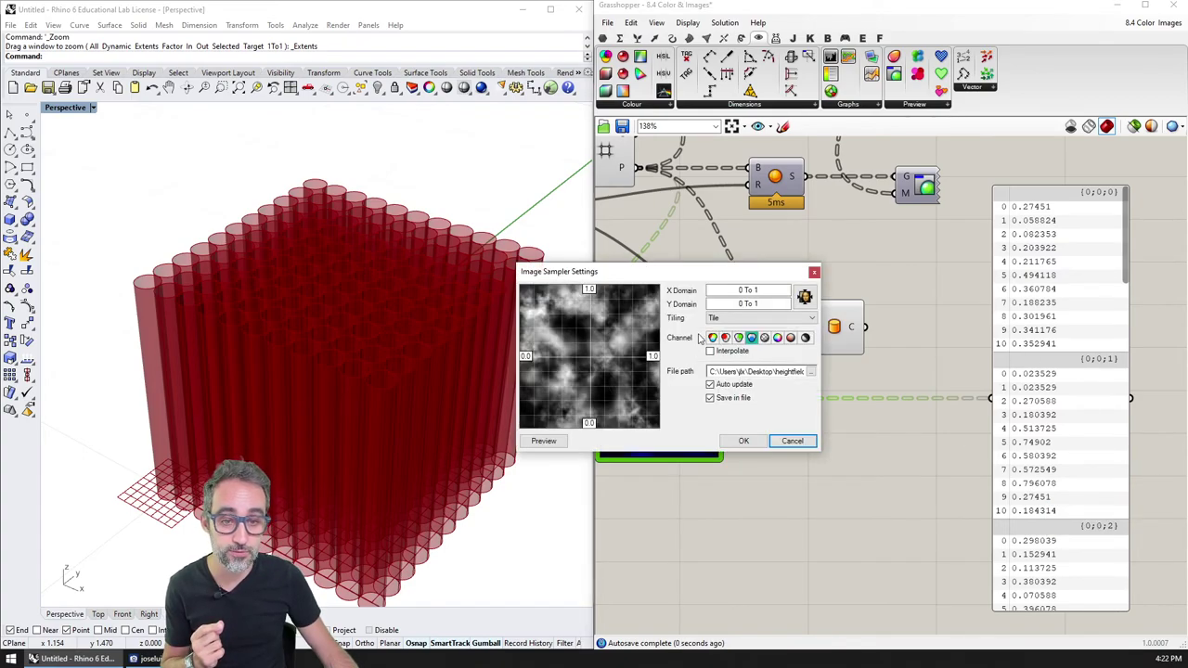
click(805, 340)
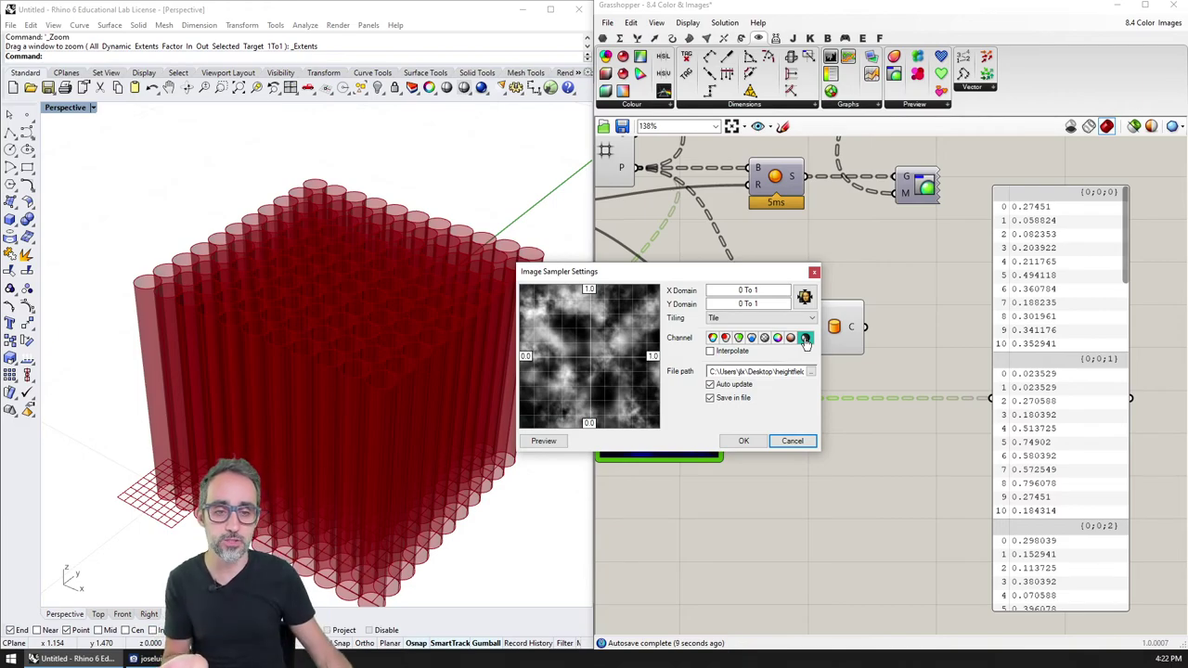
click(743, 441)
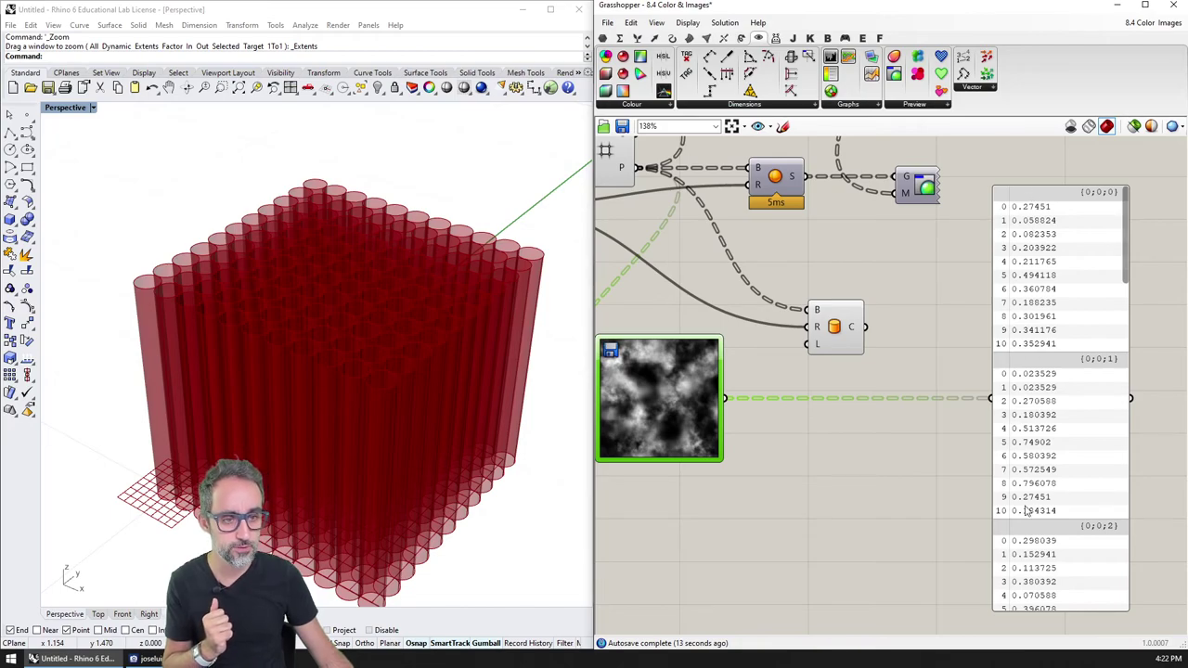
drag(724, 398, 807, 345)
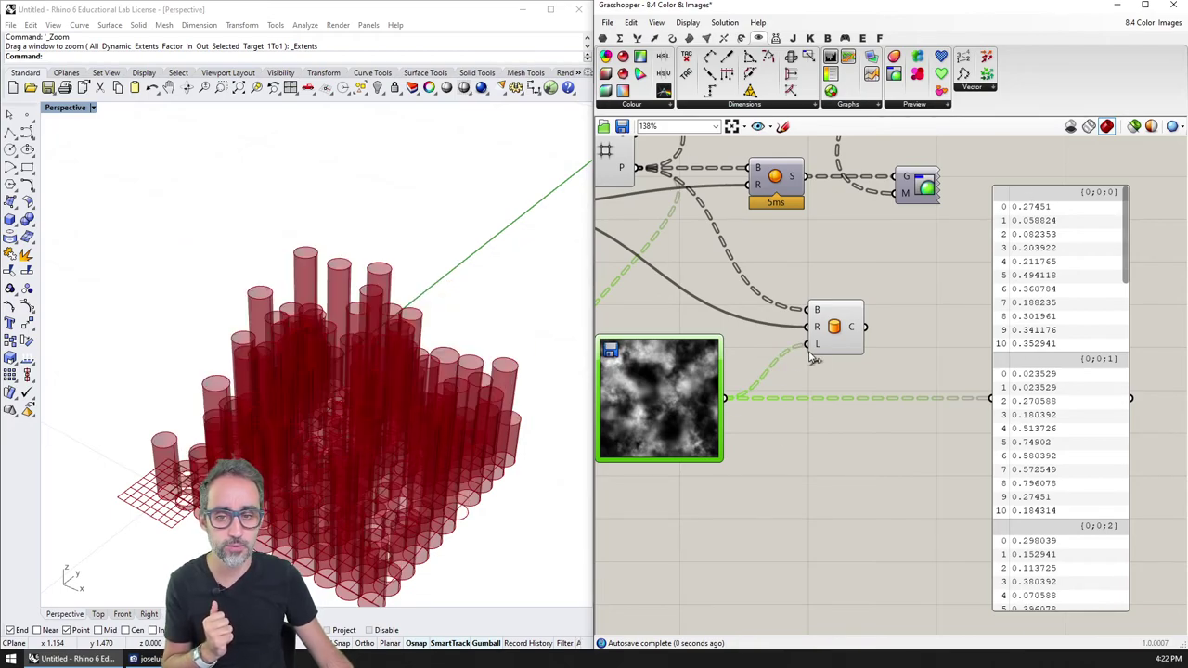
right_drag(517, 453, 484, 400)
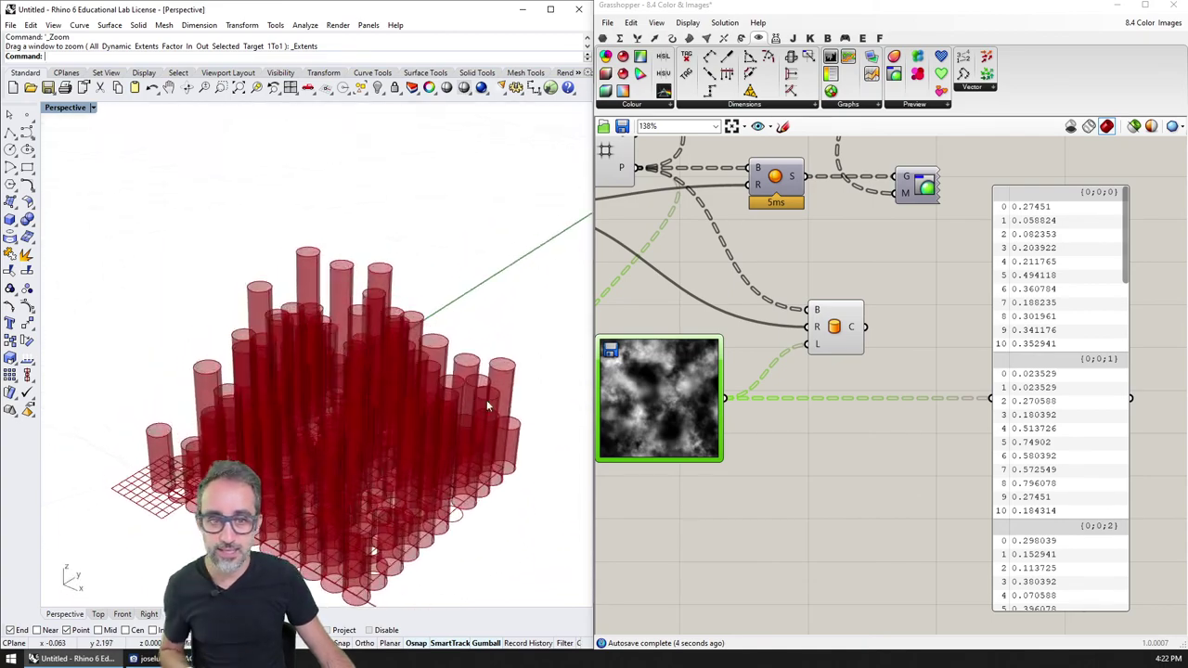
Bake the cylinders with the default attributes and move the baked geometry away from the Grasshopper preview.
right_click(854, 325)
click(868, 340)
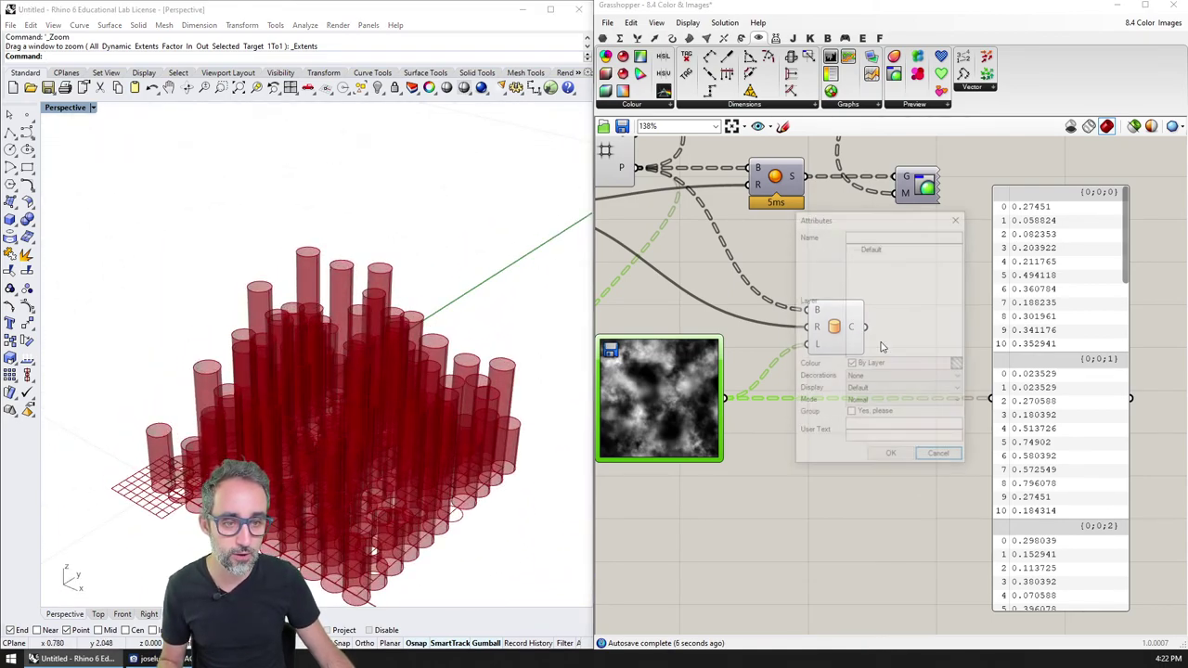
click(893, 456)
scroll(468, 310, down, 5)
drag(372, 334, 181, 256)
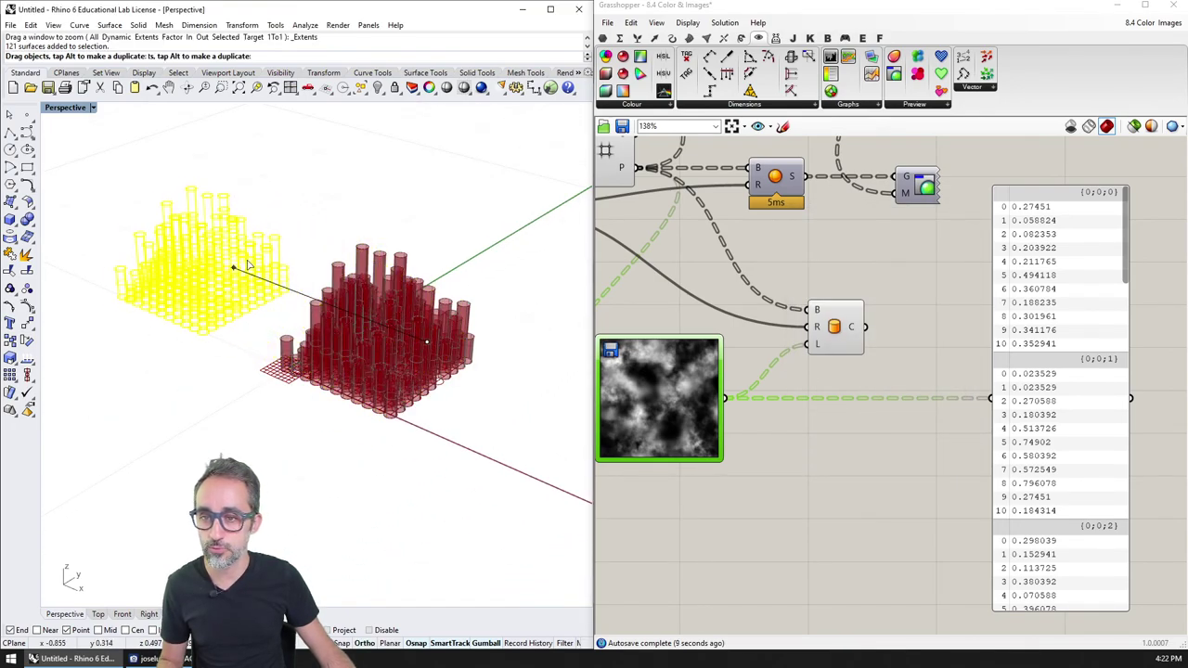
Set the Perspective viewport to Shaded display and examine the baked cylinders from several angles.
click(75, 109)
click(81, 156)
click(324, 215)
right_drag(325, 216, 306, 359)
scroll(263, 332, up, 4)
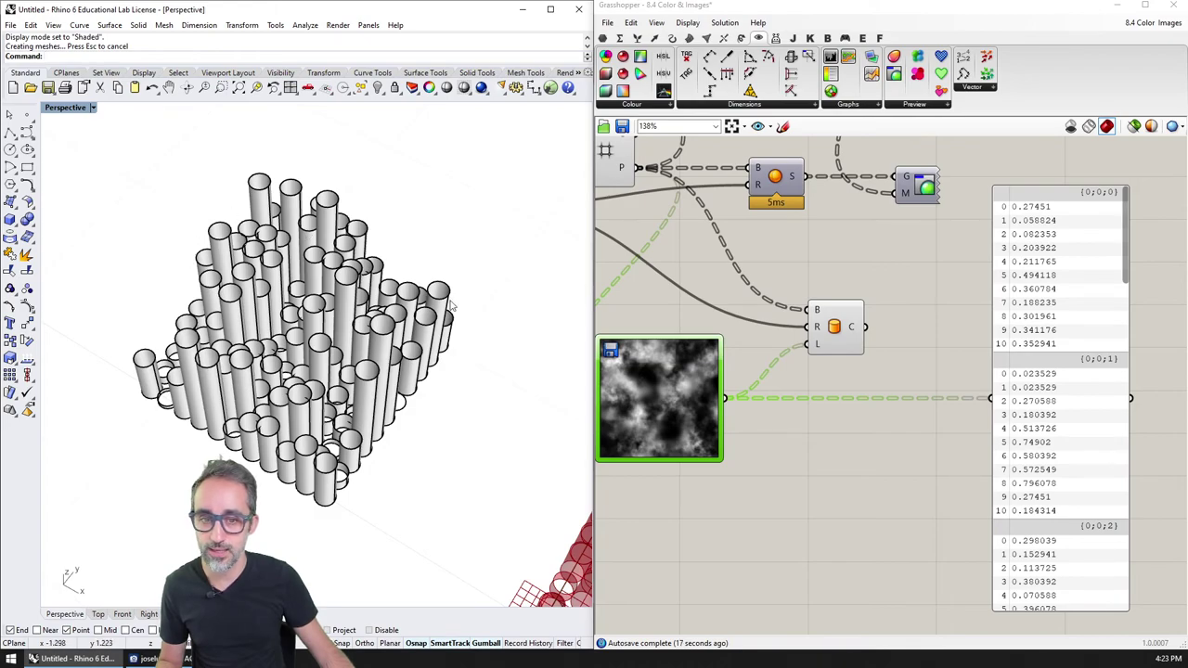
right_drag(651, 323, 681, 321)
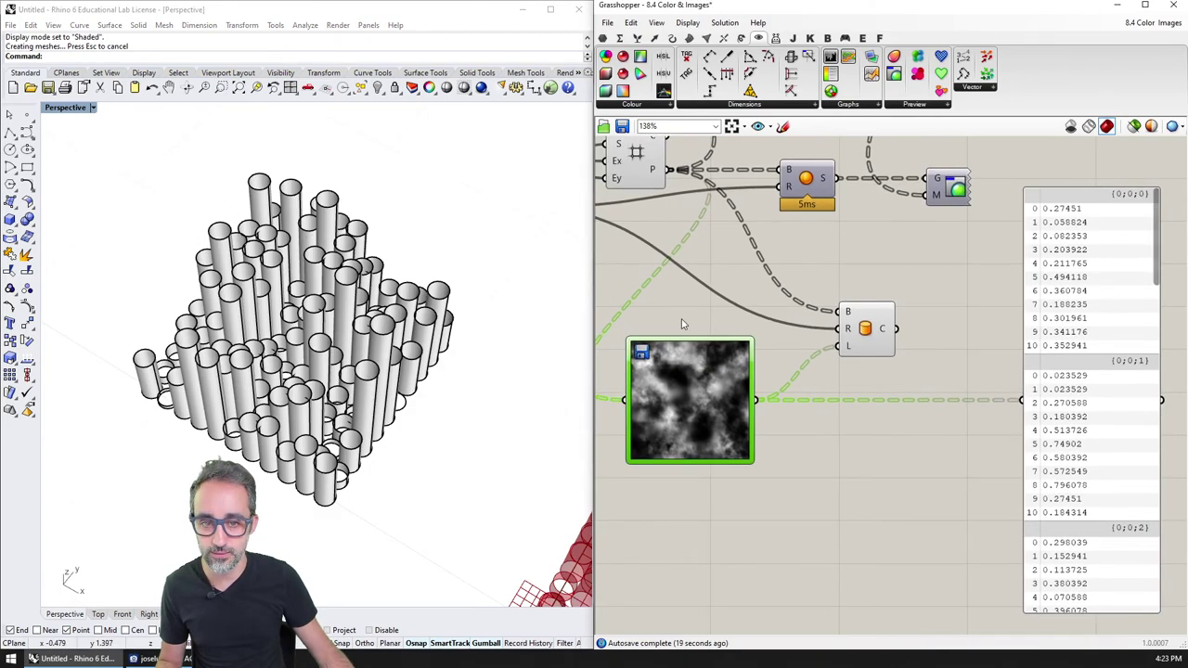
right_drag(336, 454, 297, 376)
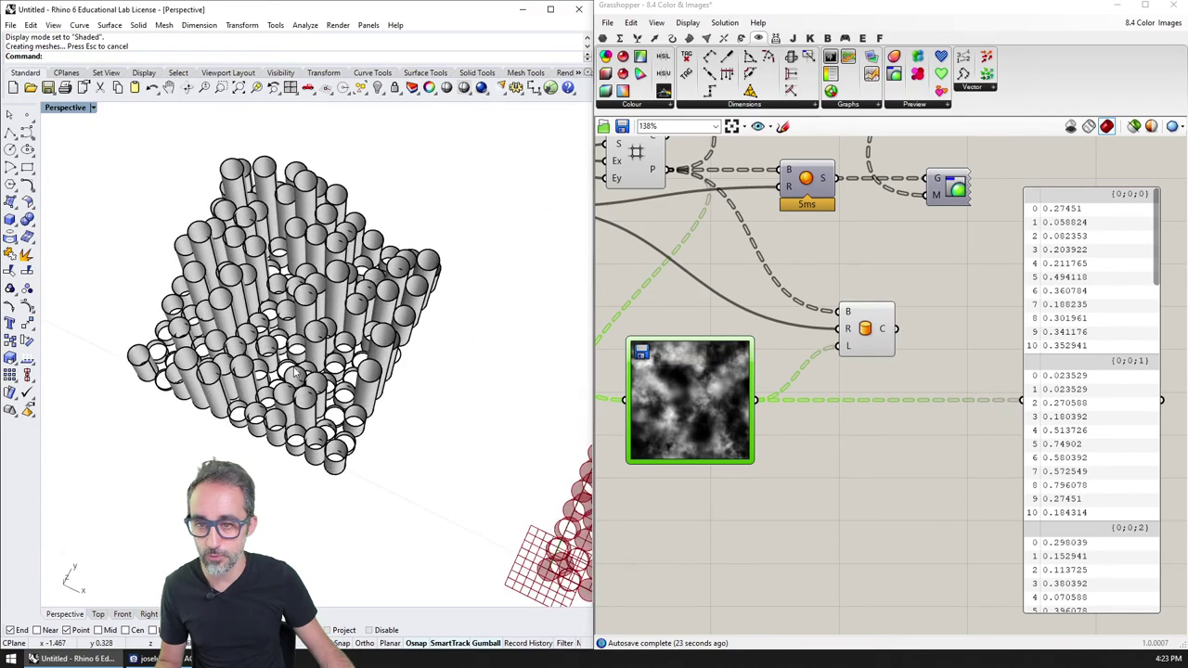
right_drag(333, 448, 353, 303)
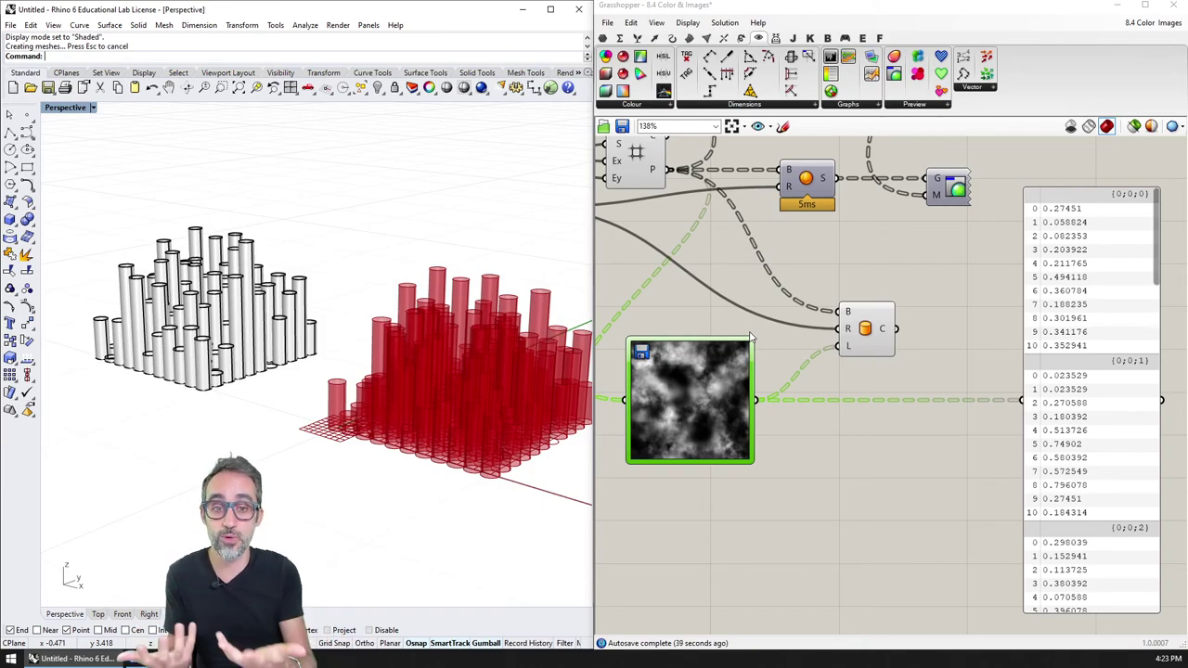
Delete the unused Construct Point component together with its X coordinate and Y coordinate sliders.
scroll(752, 339, down, 4)
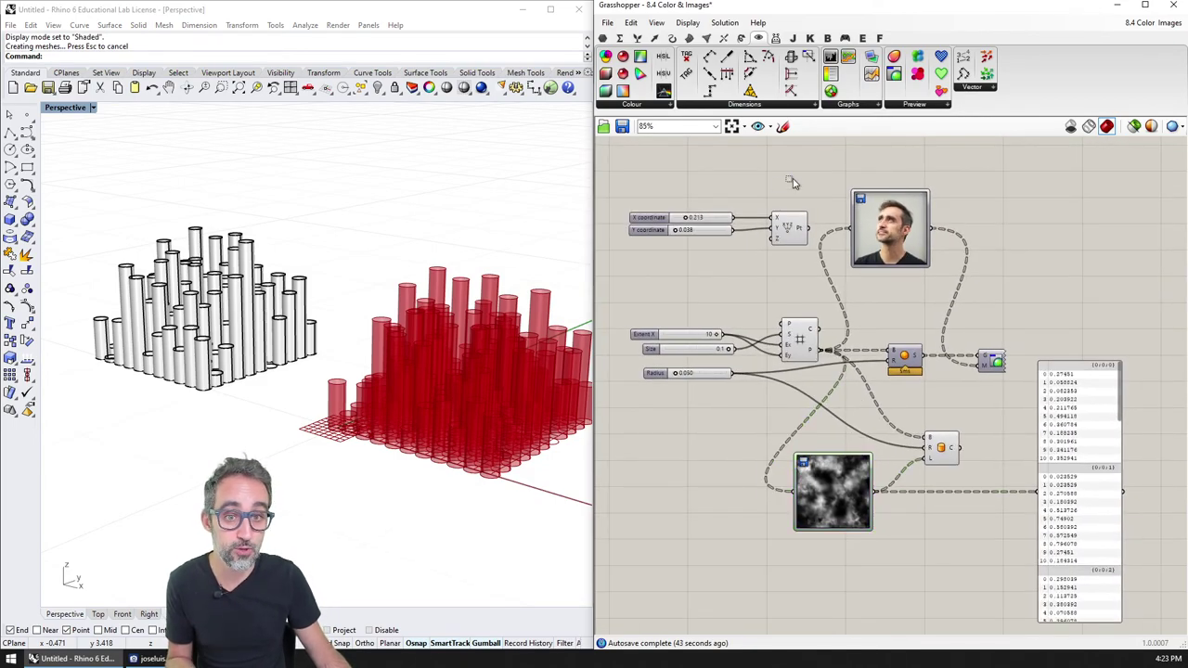
drag(792, 176, 674, 270)
key(Delete)
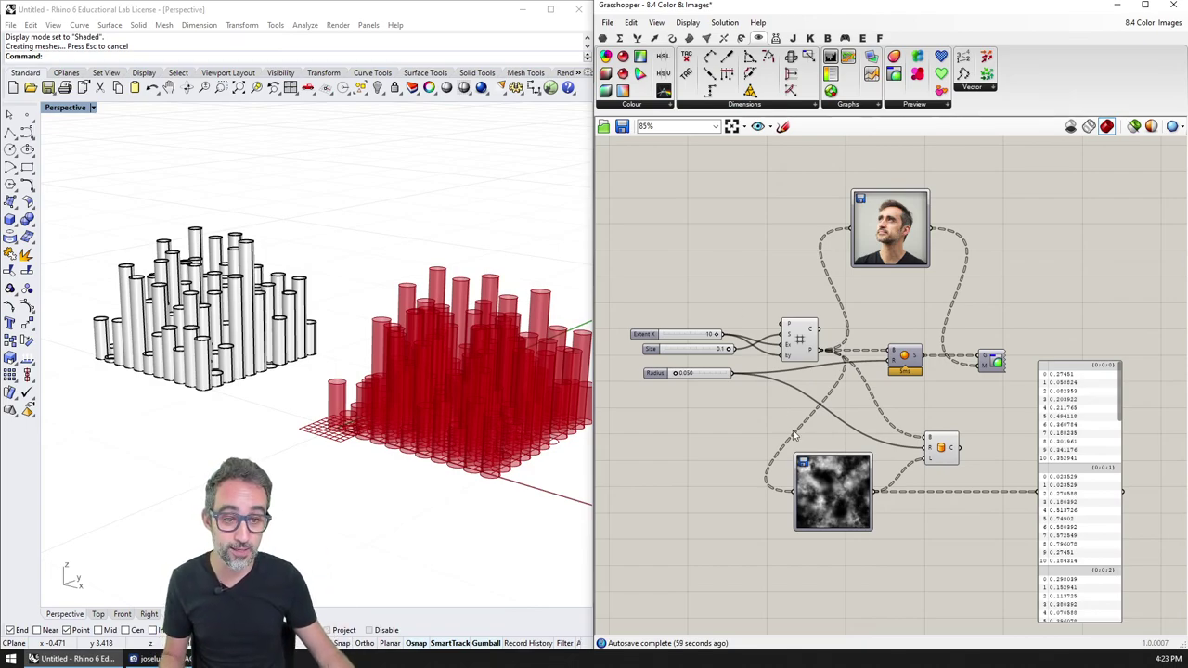
right_drag(784, 424, 783, 438)
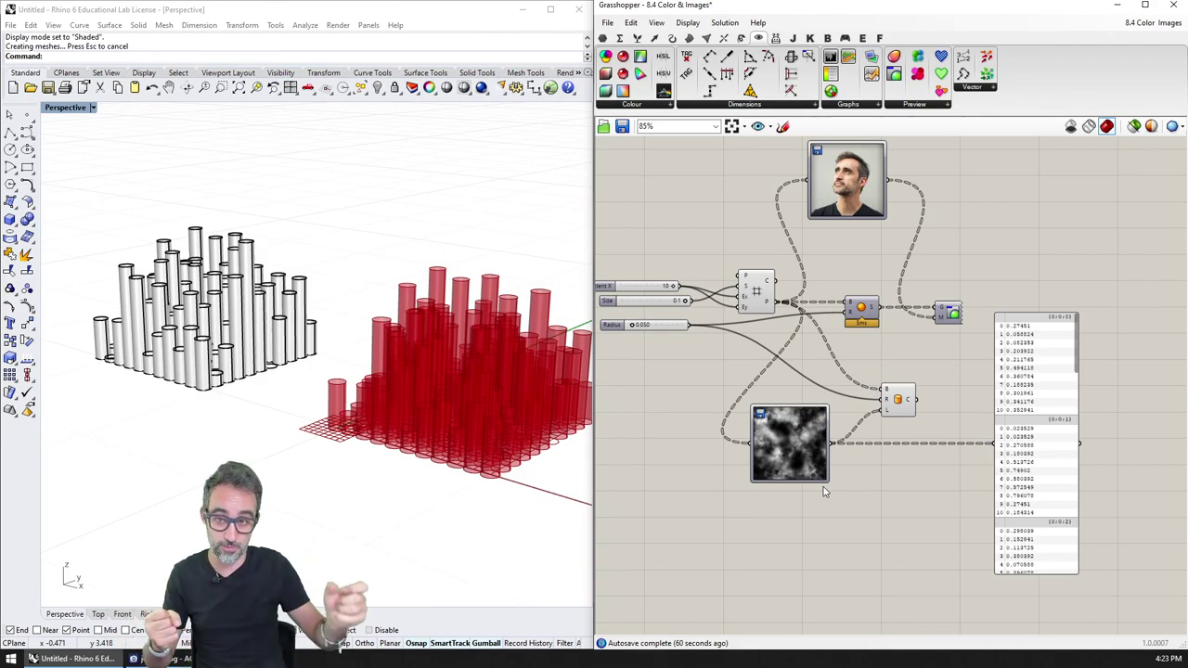
scroll(849, 205, up, 3)
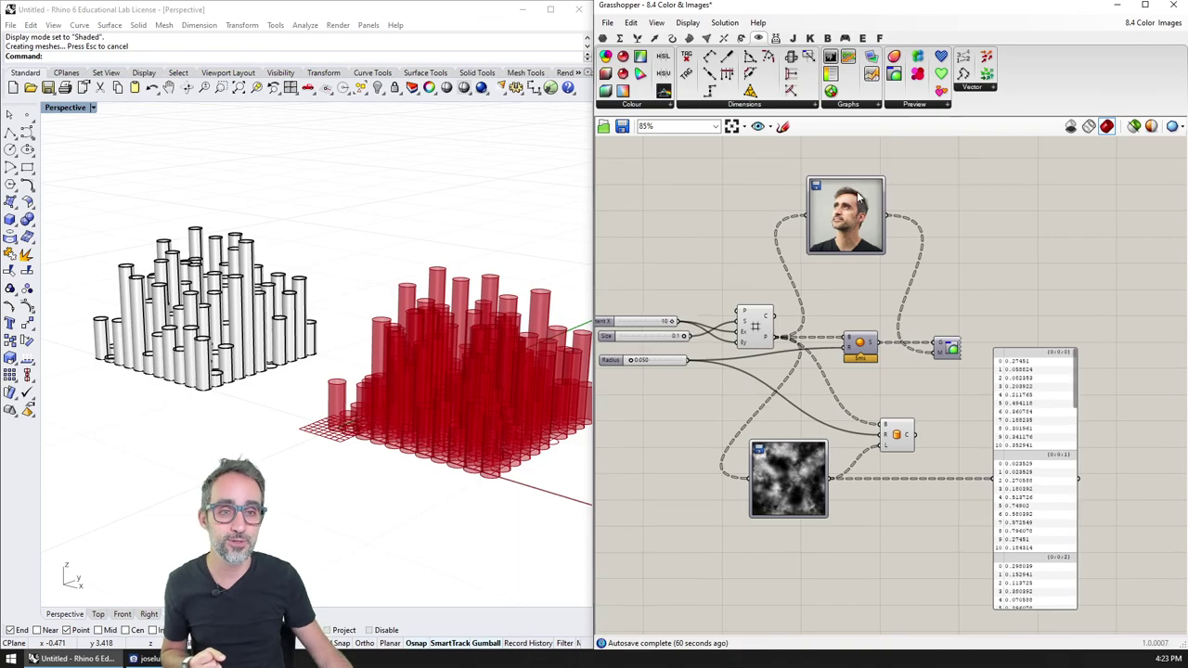
scroll(856, 206, up, 2)
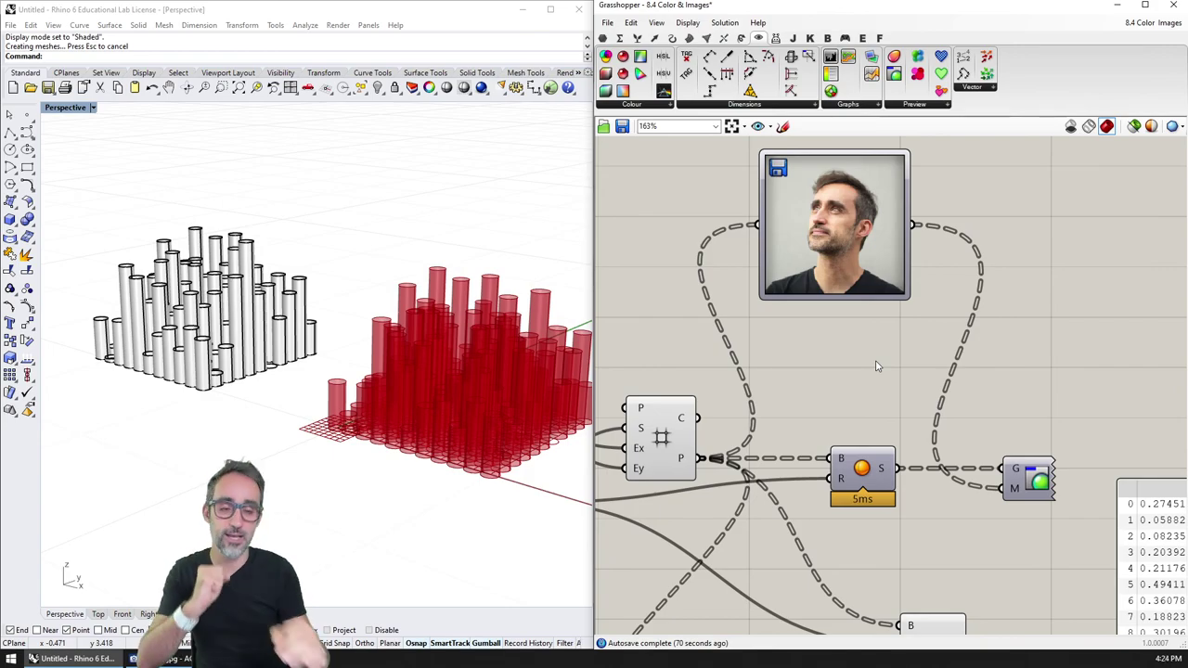
scroll(857, 251, down, 2)
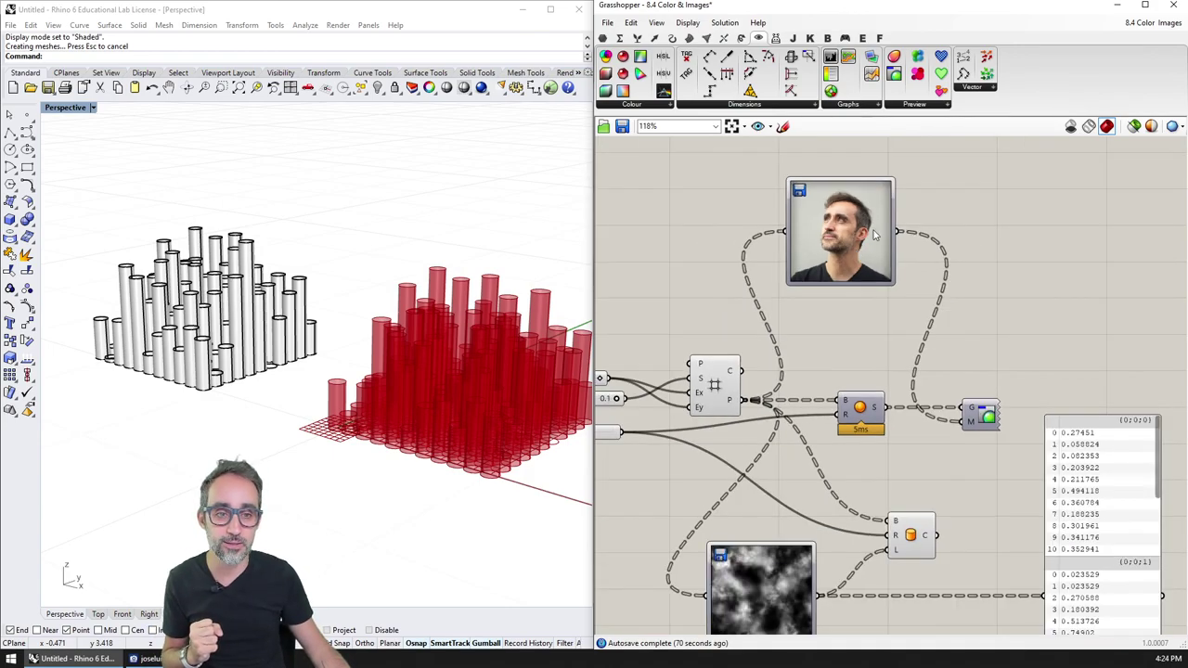
scroll(856, 323, down, 2)
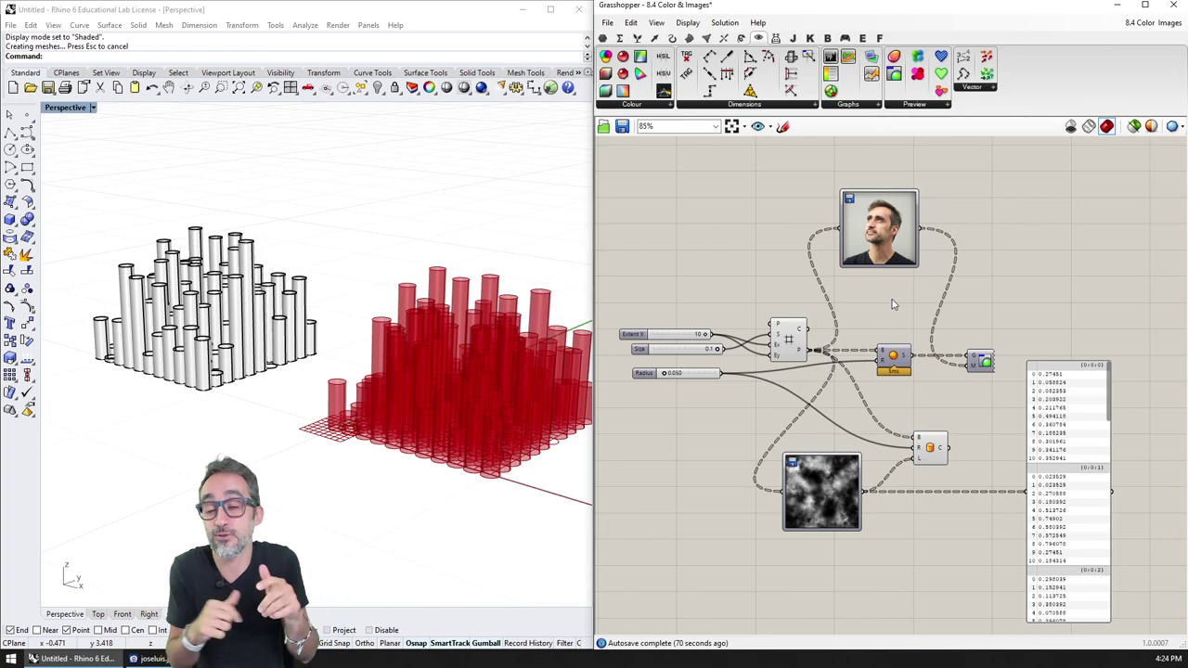